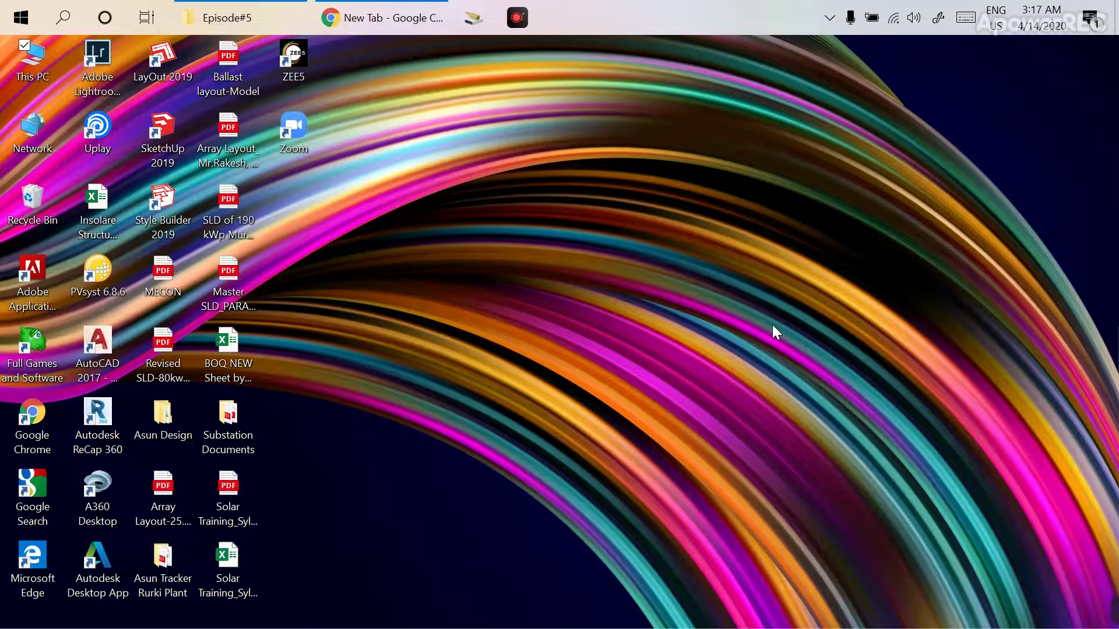
Switch to Chrome, search for "download skelion for sketchup" and open the Skelion website's download page.
left_click(382, 18)
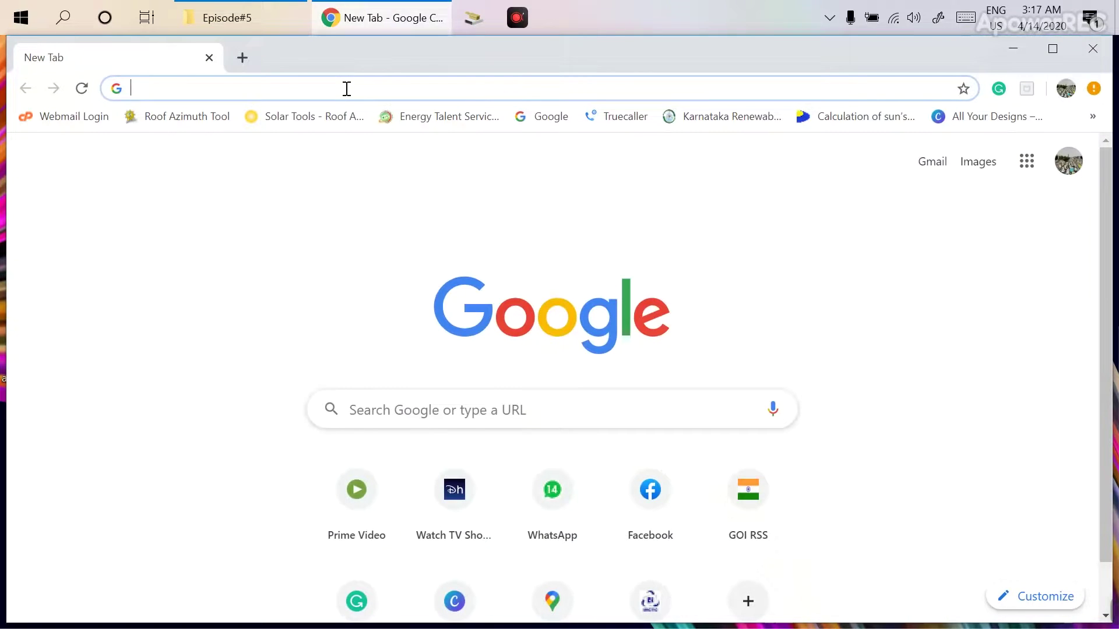
type("Downlaod skelio")
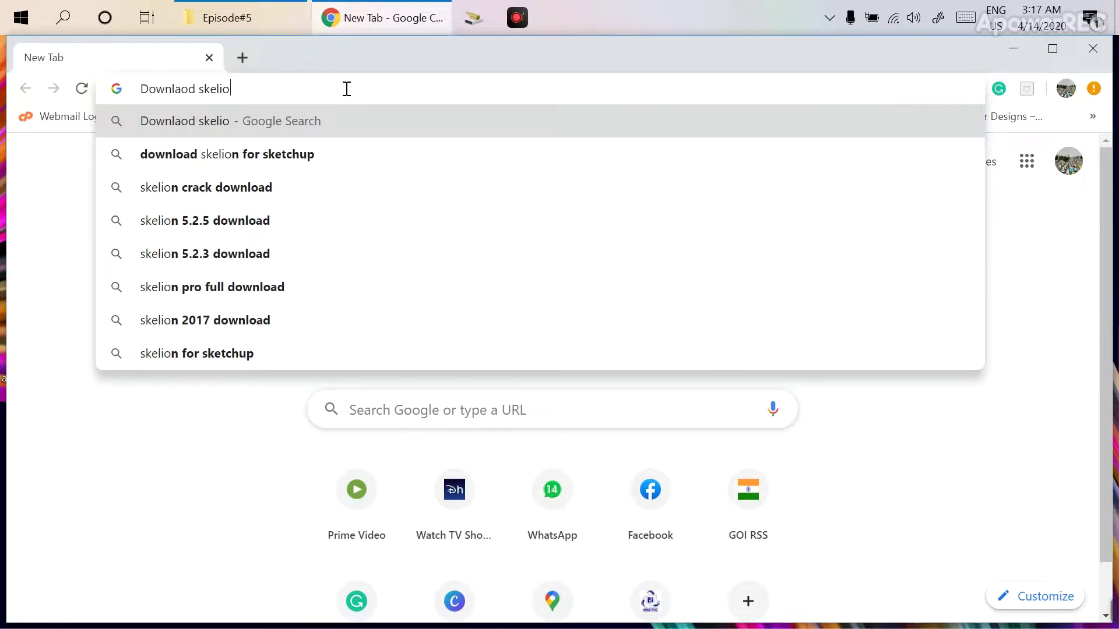
key("Down")
key("Return")
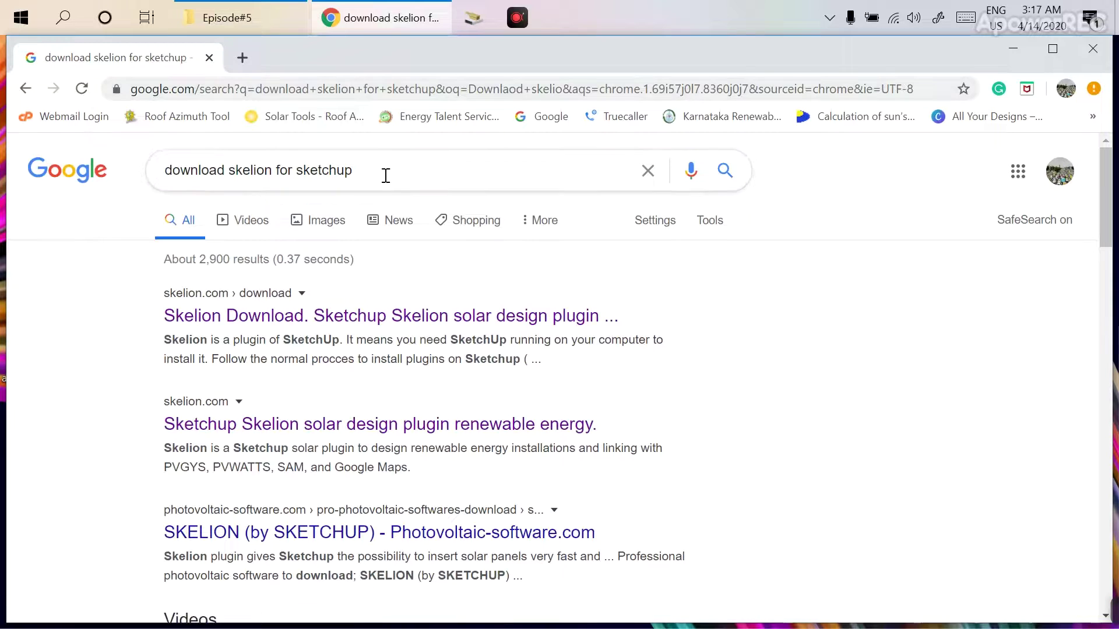
left_click(357, 315)
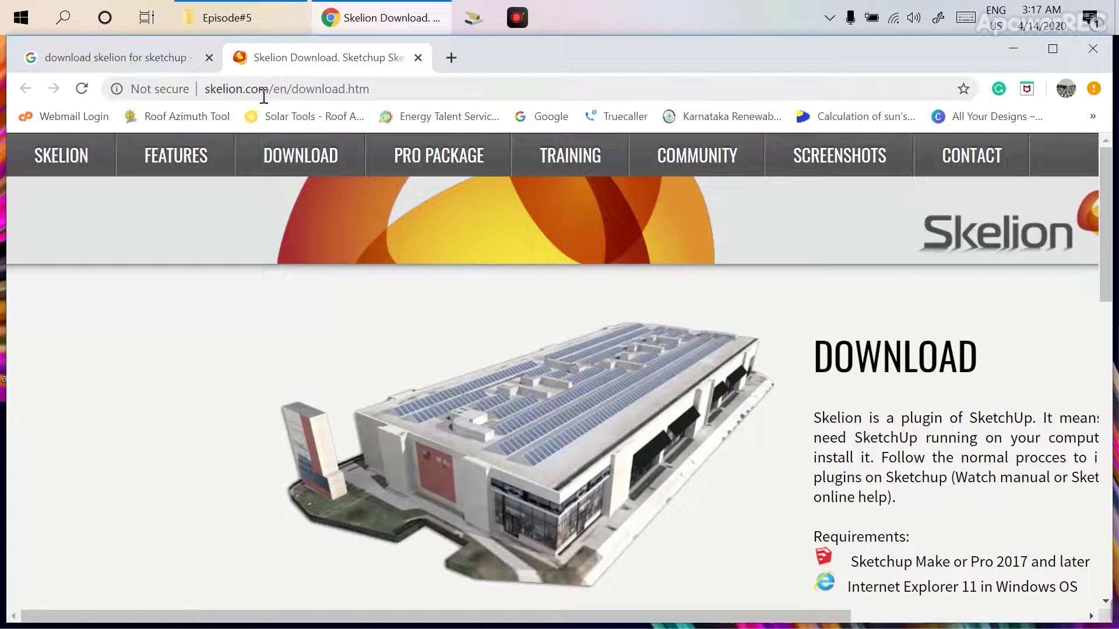
Try to download the free Skelion Version 5.2.6 December 2019 package from the download page.
scroll(492, 266, "down", 7)
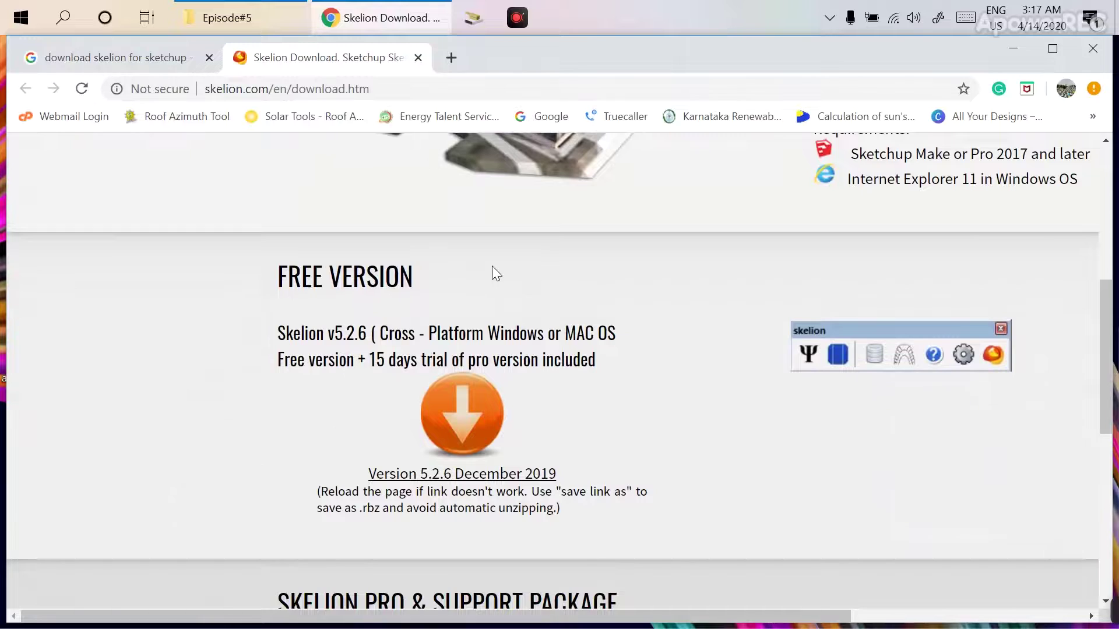
scroll(300, 251, "down", 1)
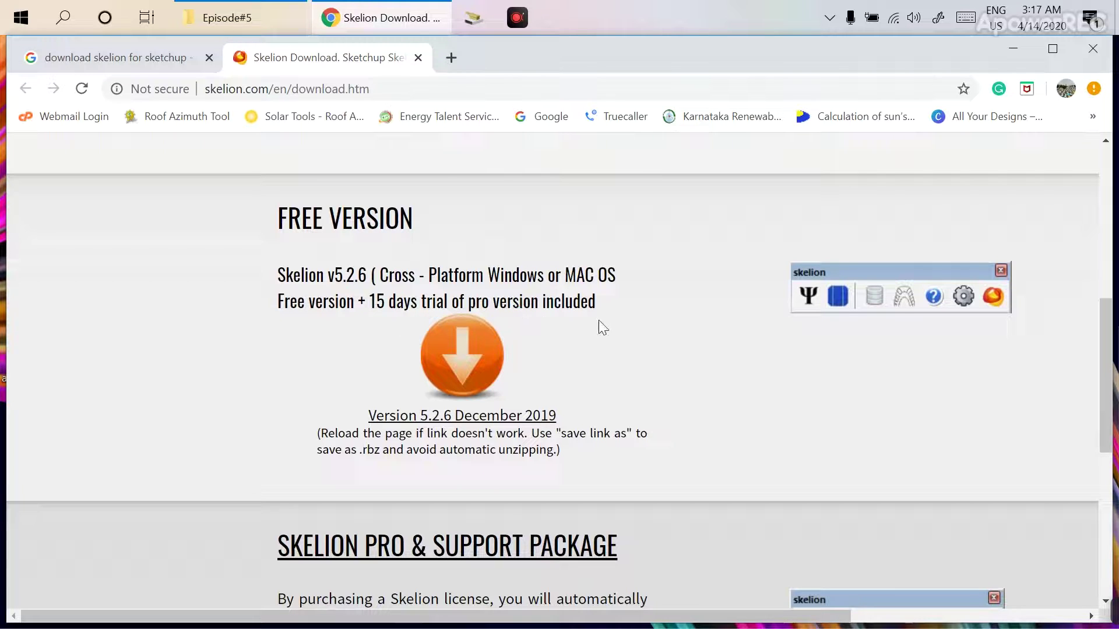
scroll(600, 320, "down", 5)
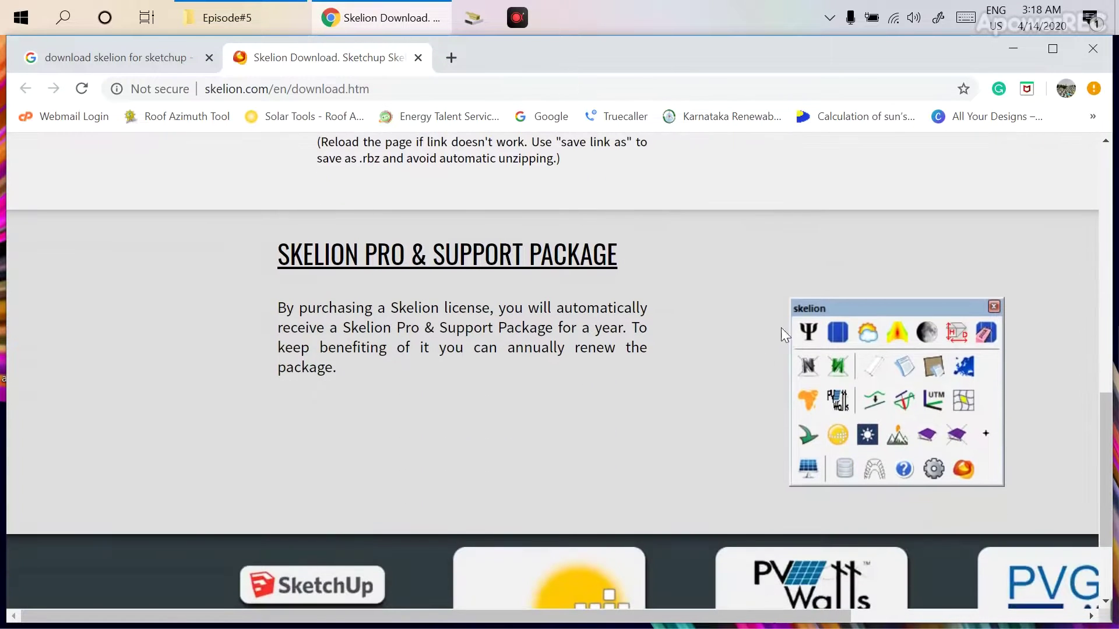
scroll(722, 387, "up", 4)
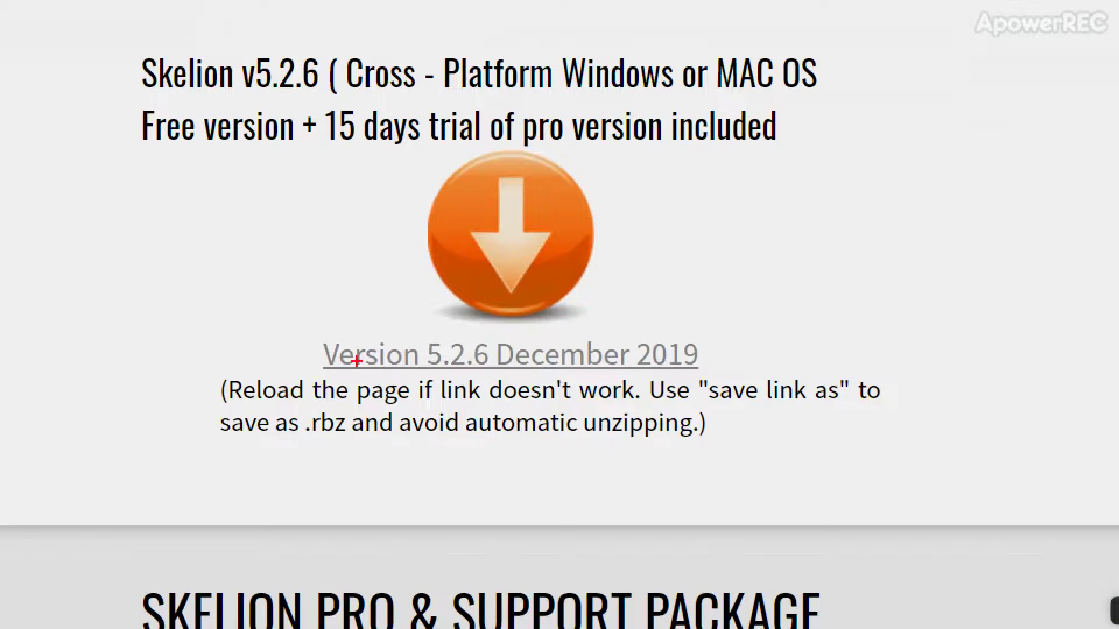
left_click_drag(333, 355, 350, 346)
mouse_move(287, 333)
left_mouse_down()
mouse_move(805, 345)
mouse_move(574, 408)
mouse_move(284, 365)
mouse_move(220, 329)
left_mouse_up()
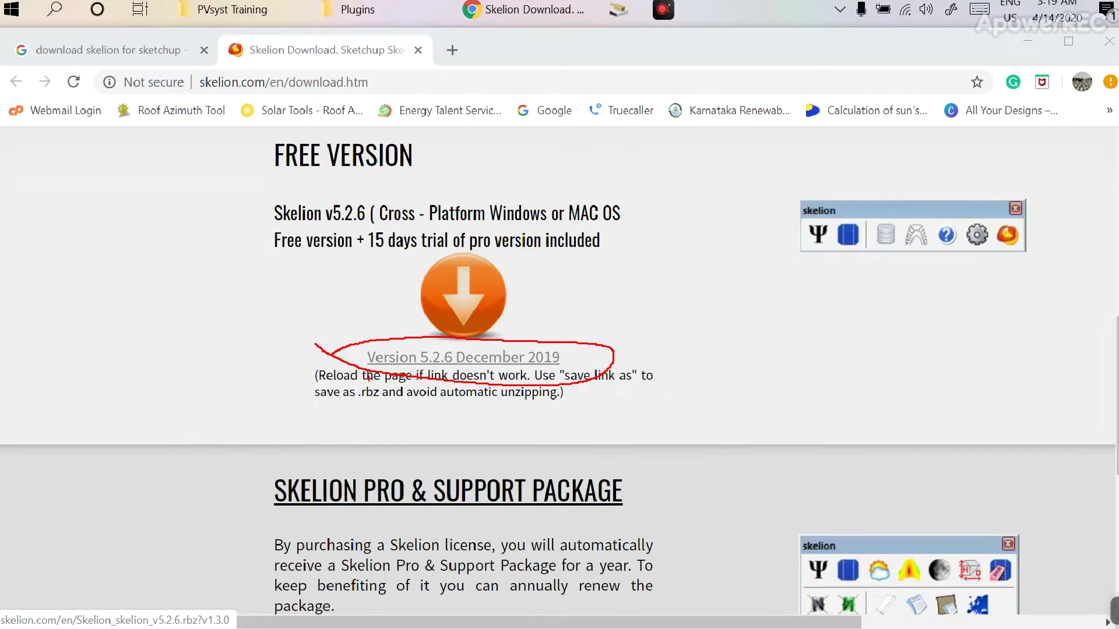
left_click(523, 357)
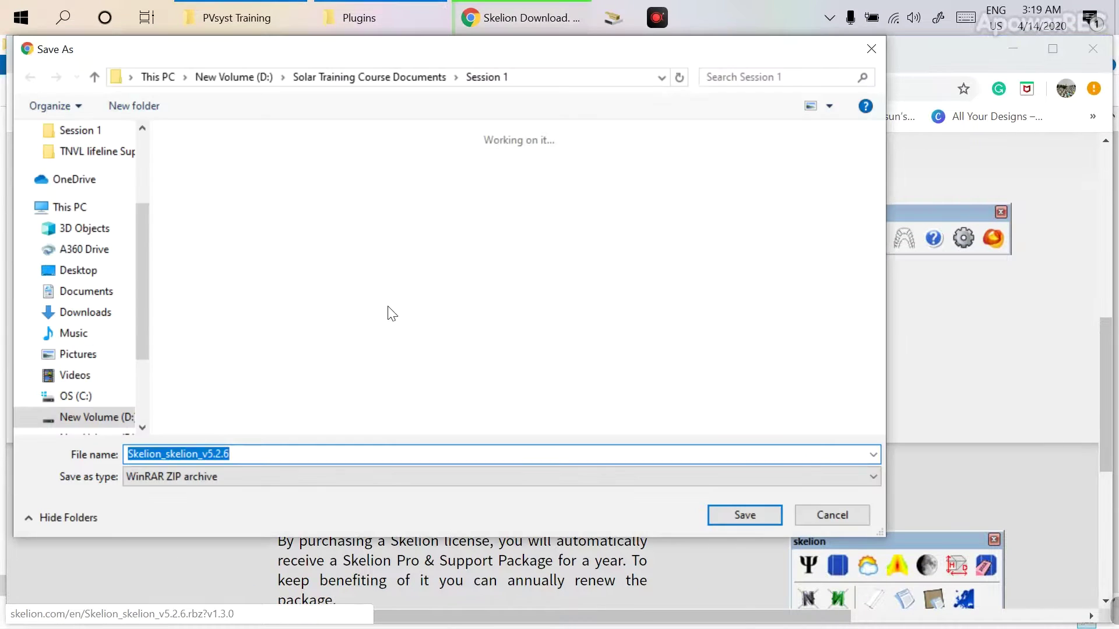
left_click(833, 515)
Switch to File Explorer and open the extracted Skelion_skelion_v5.2.6 folder inside PVsyst Training.
key("super+d")
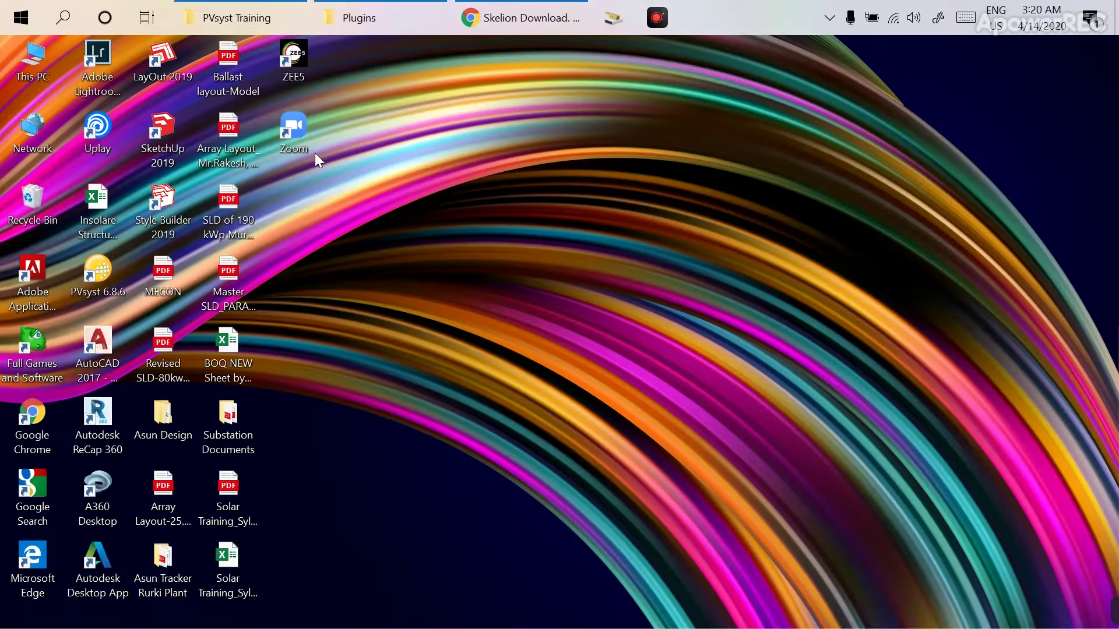
left_click(237, 15)
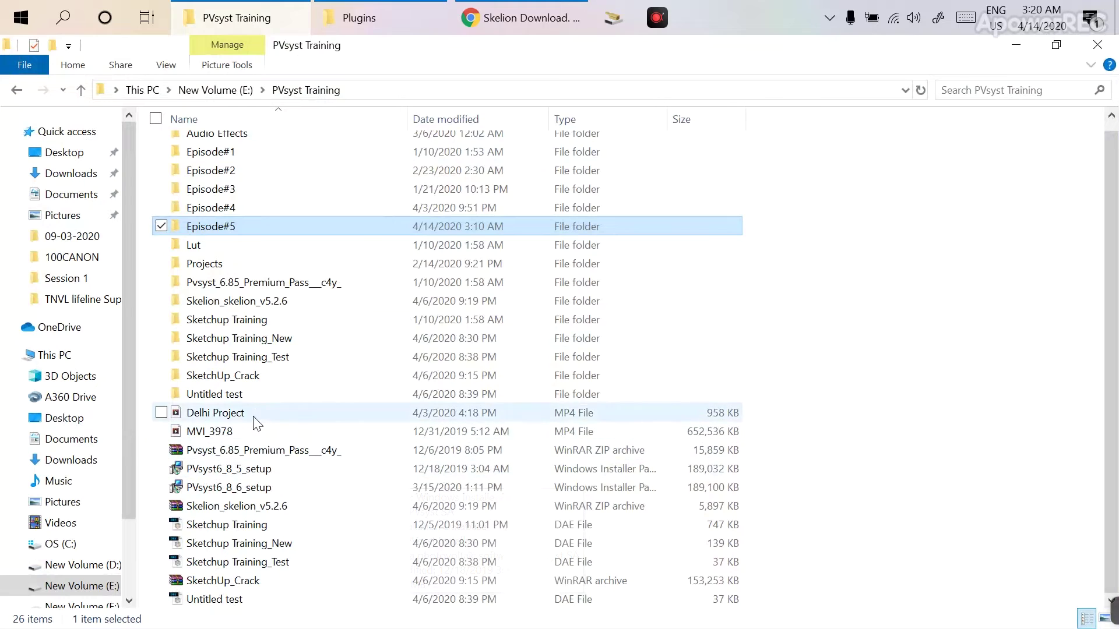
double_click(260, 301)
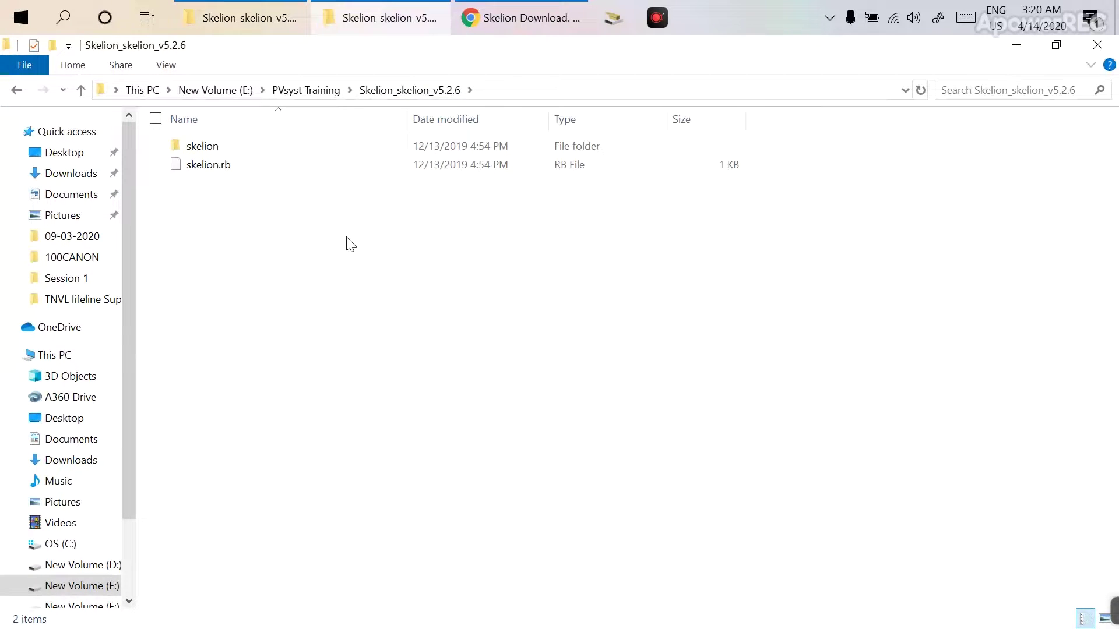
Open the OS (C:) drive in the second File Explorer window and check its Hidden items setting.
left_click(64, 356)
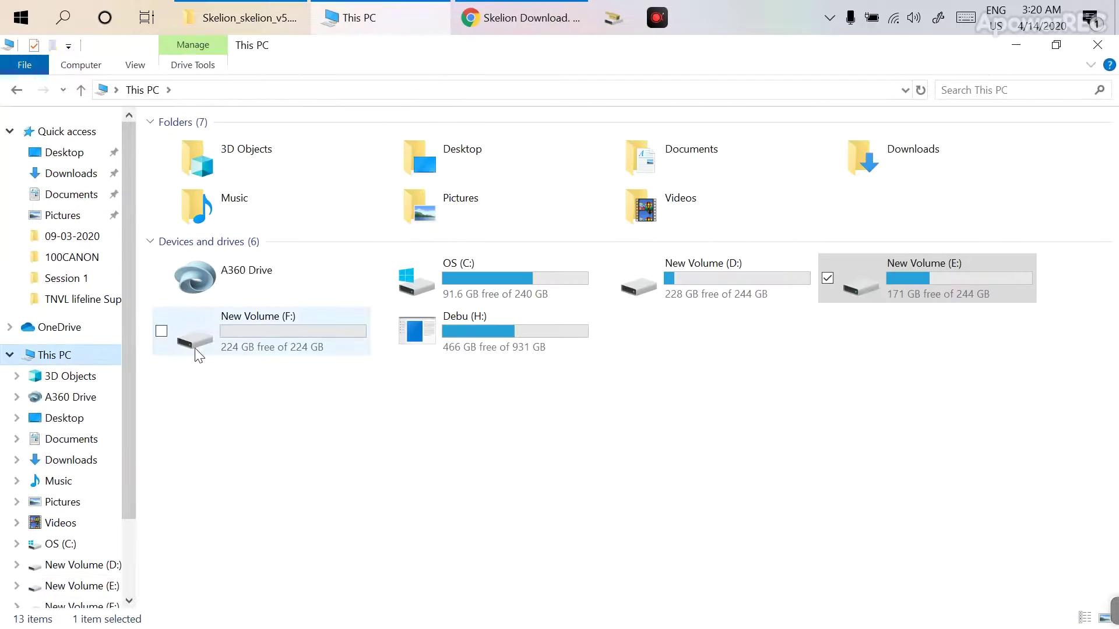
double_click(489, 276)
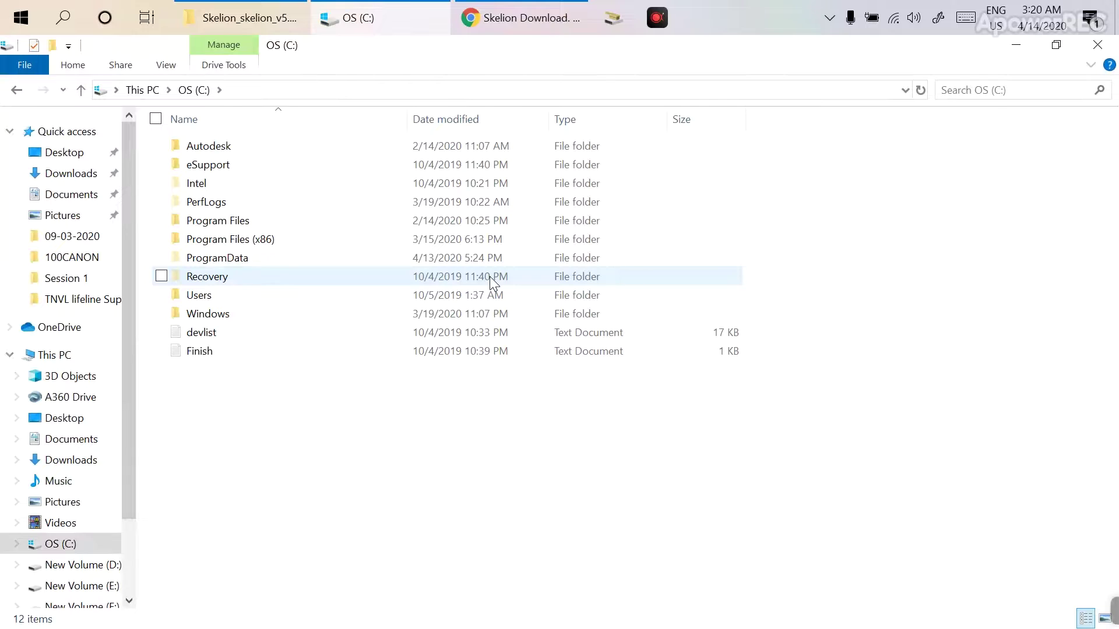
left_click(159, 64)
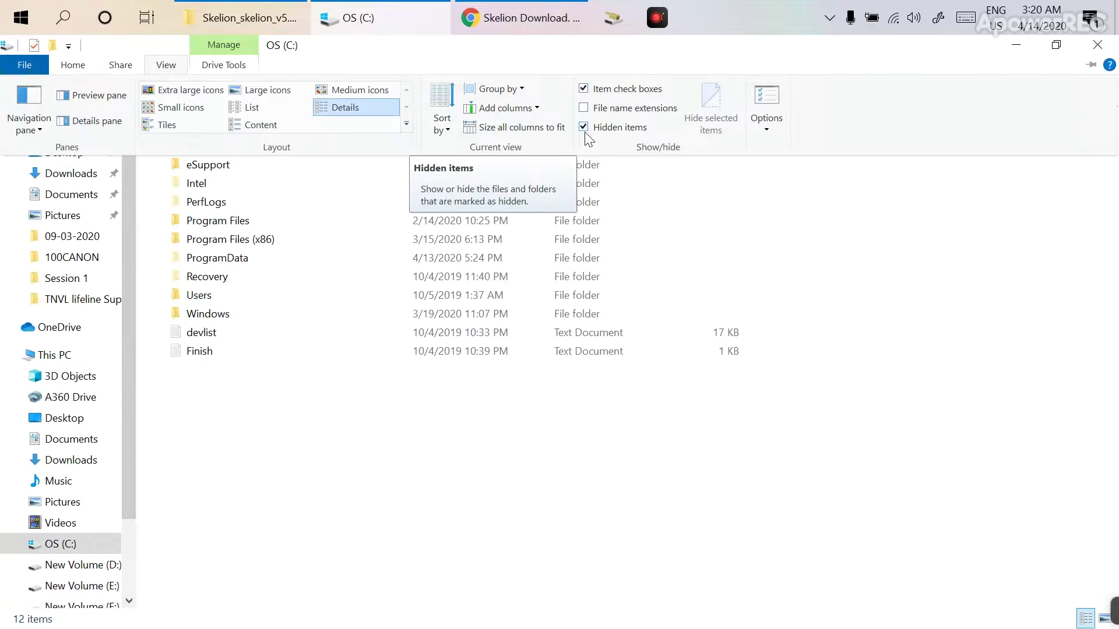
left_click(325, 404)
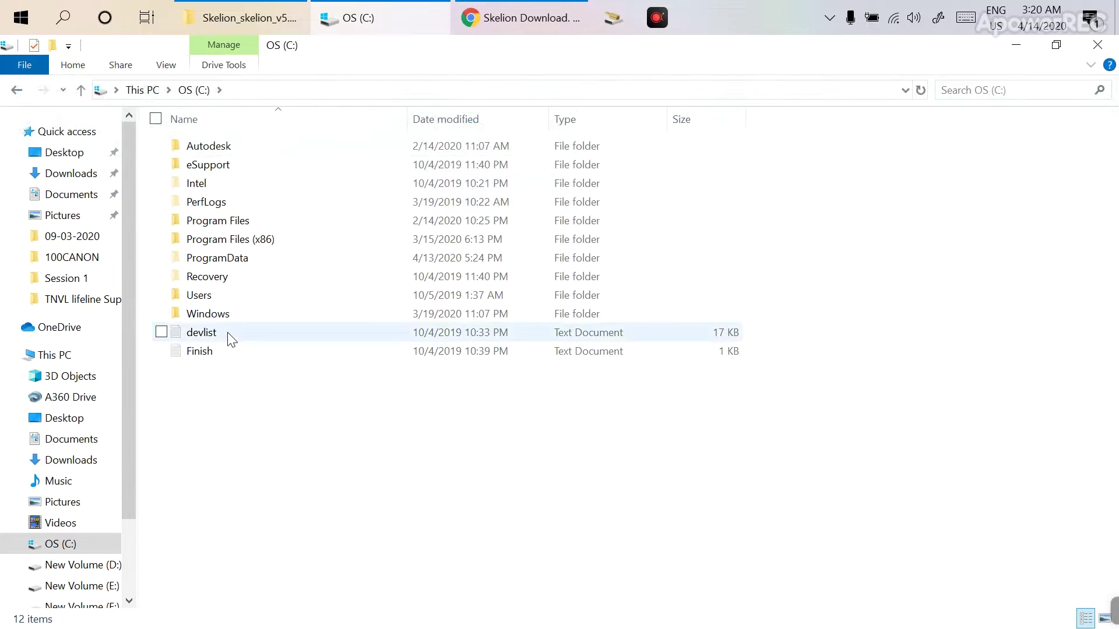
Open the Plugins folder under the current user's AppData\Roaming\SketchUp\SketchUp 2019\SketchUp in the Users folder.
double_click(221, 304)
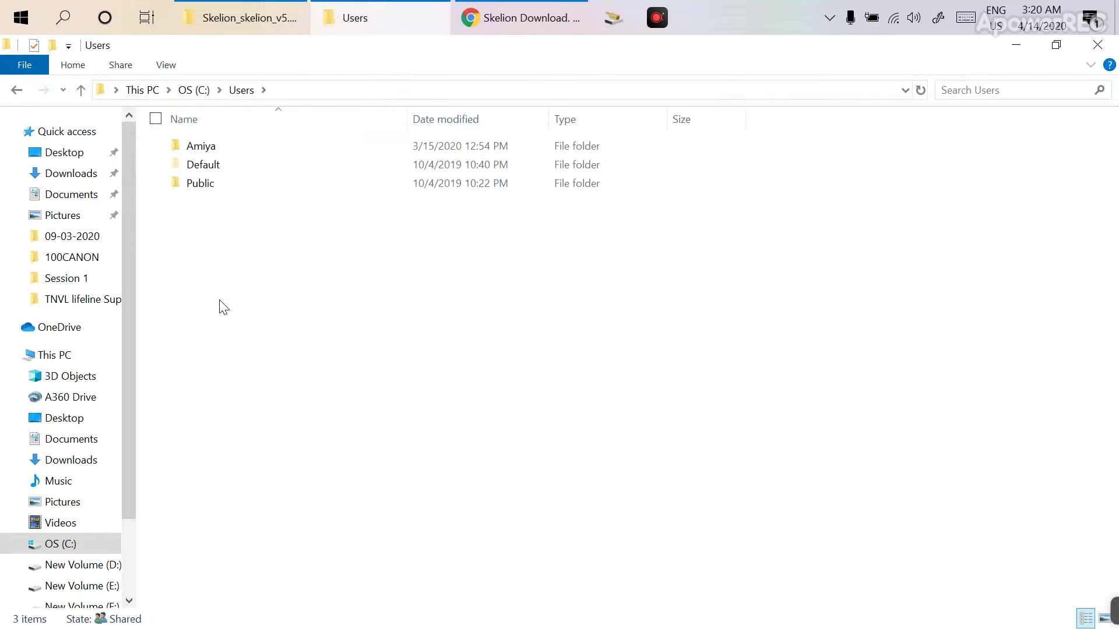
double_click(224, 150)
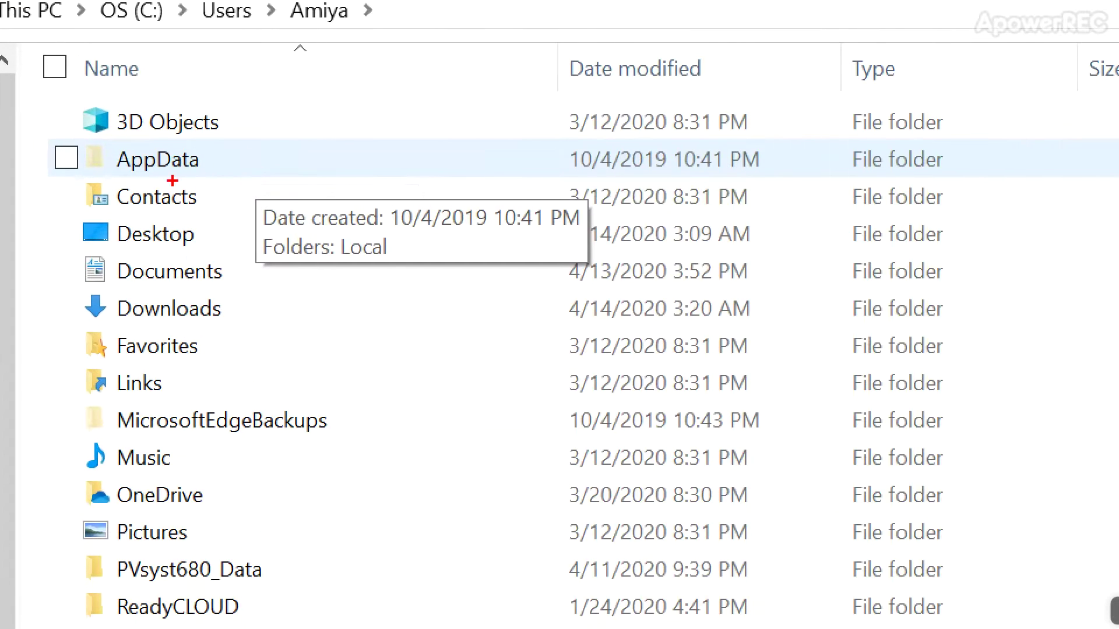
double_click(172, 174)
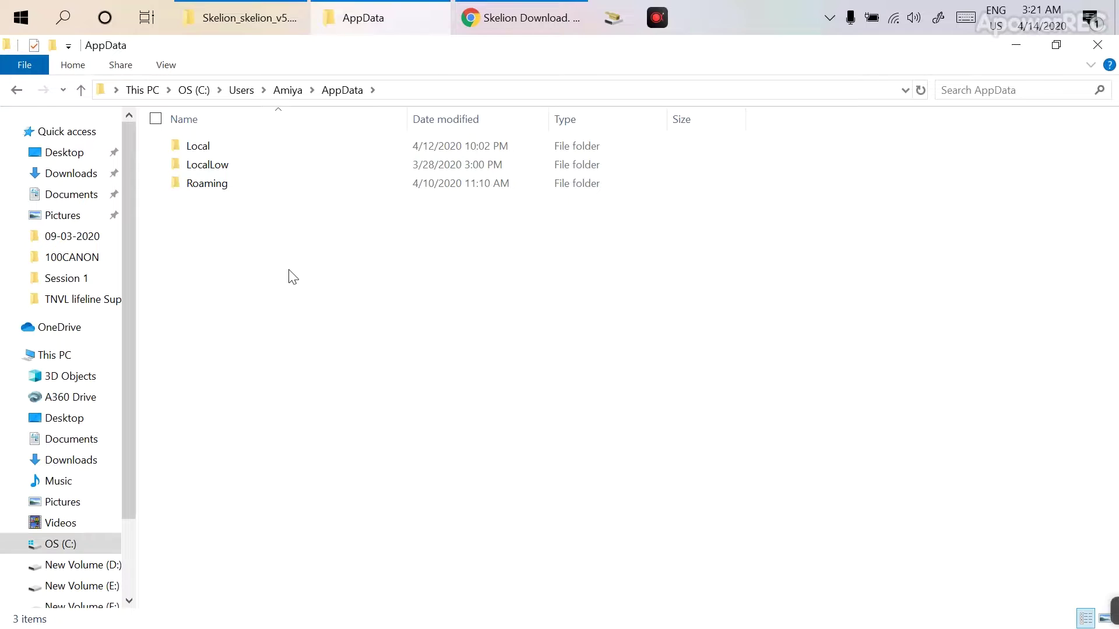
double_click(235, 184)
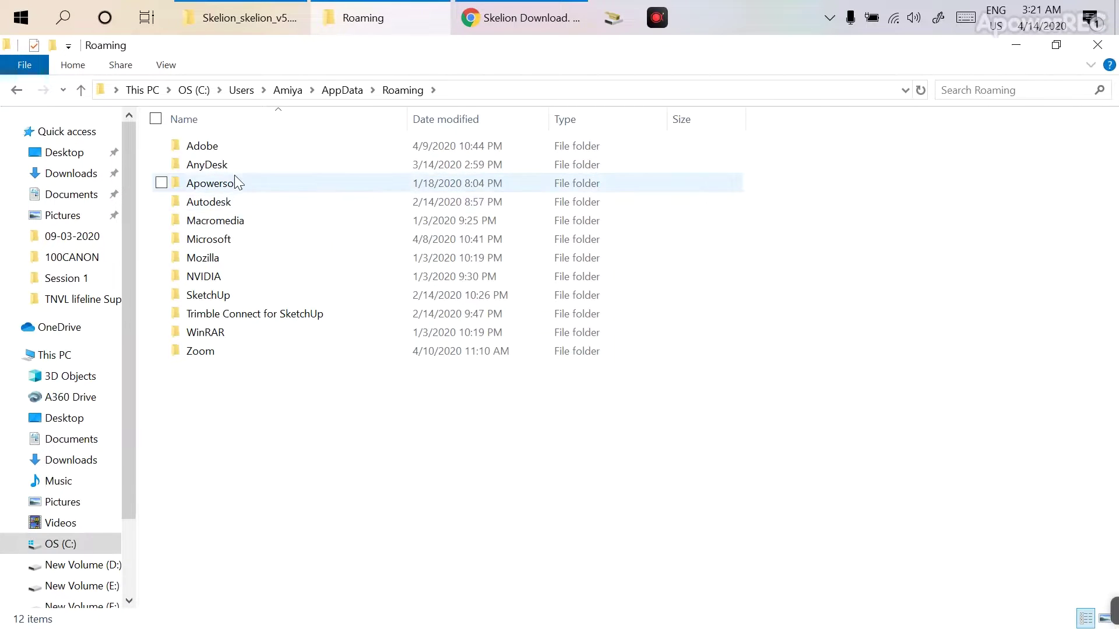
double_click(232, 295)
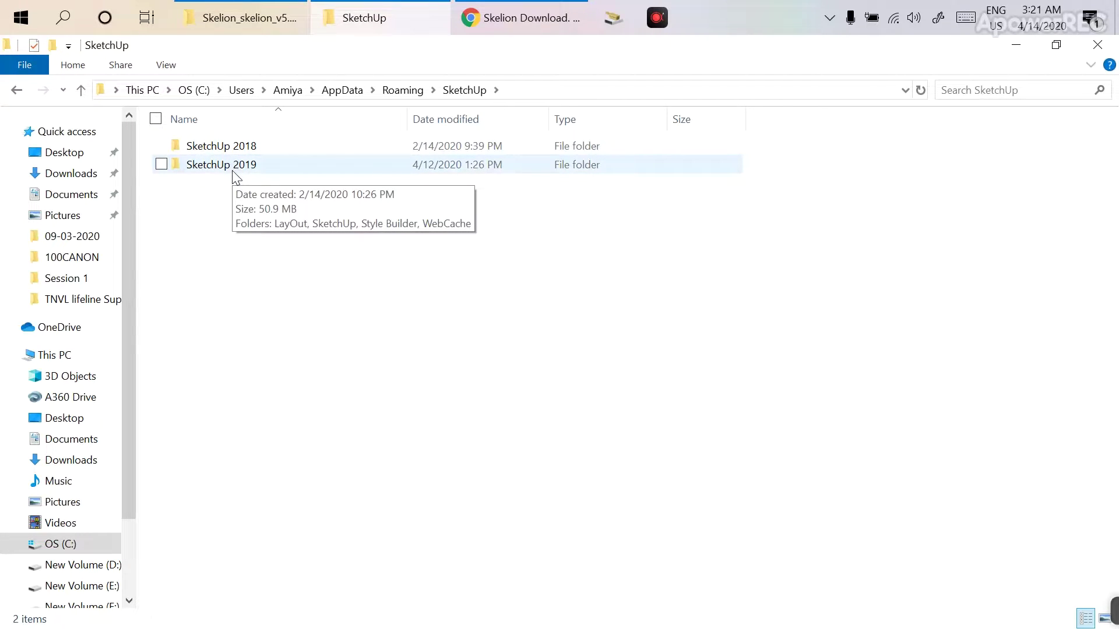
double_click(236, 169)
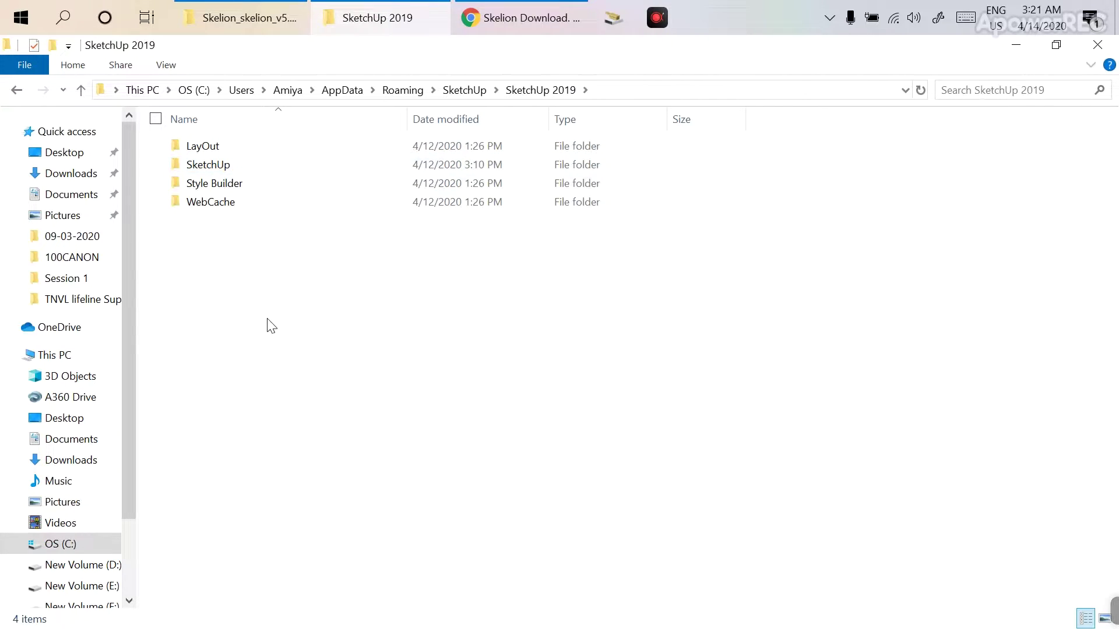
double_click(240, 165)
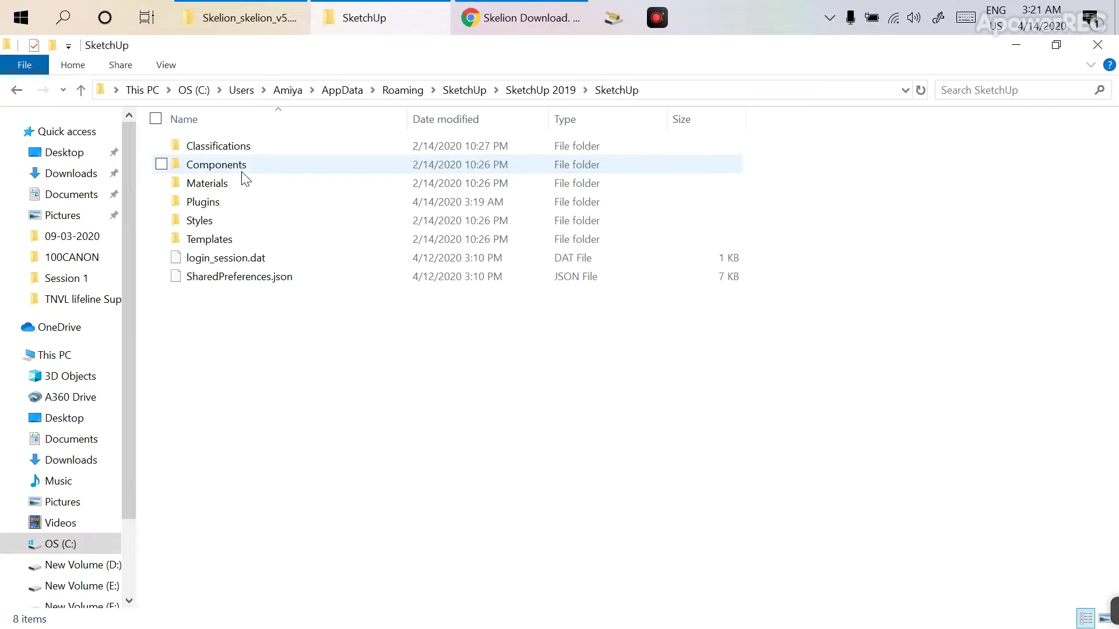
double_click(249, 204)
Select the skelion folder and skelion.rb in the extracted Skelion folder, and return to the desktop.
left_click(245, 17)
left_click_drag(236, 221, 248, 151)
left_click(356, 17)
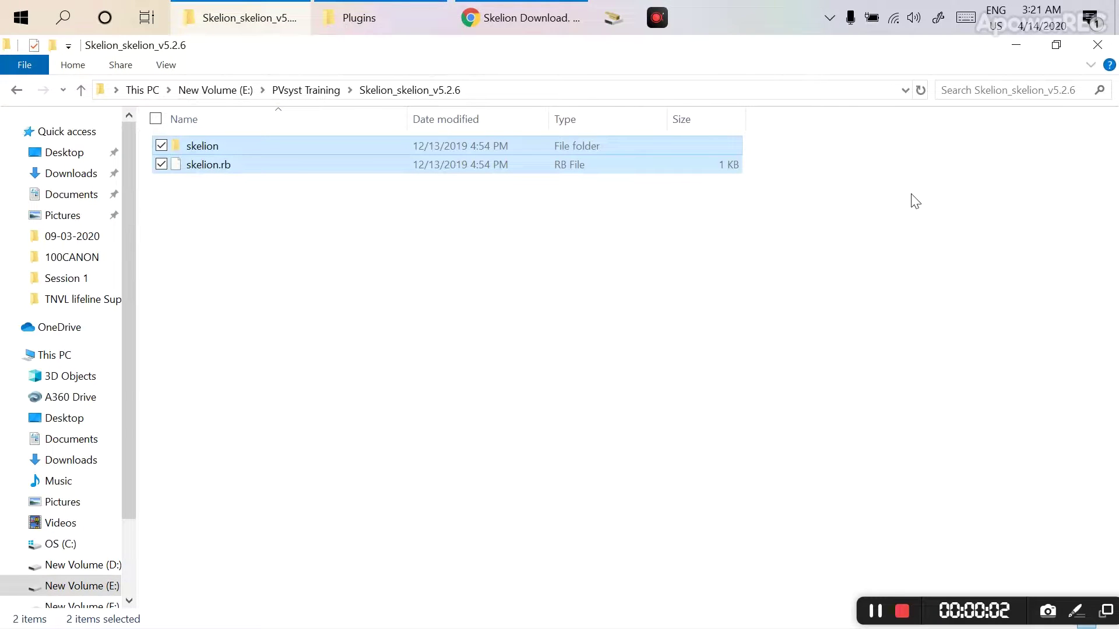
left_click(1015, 46)
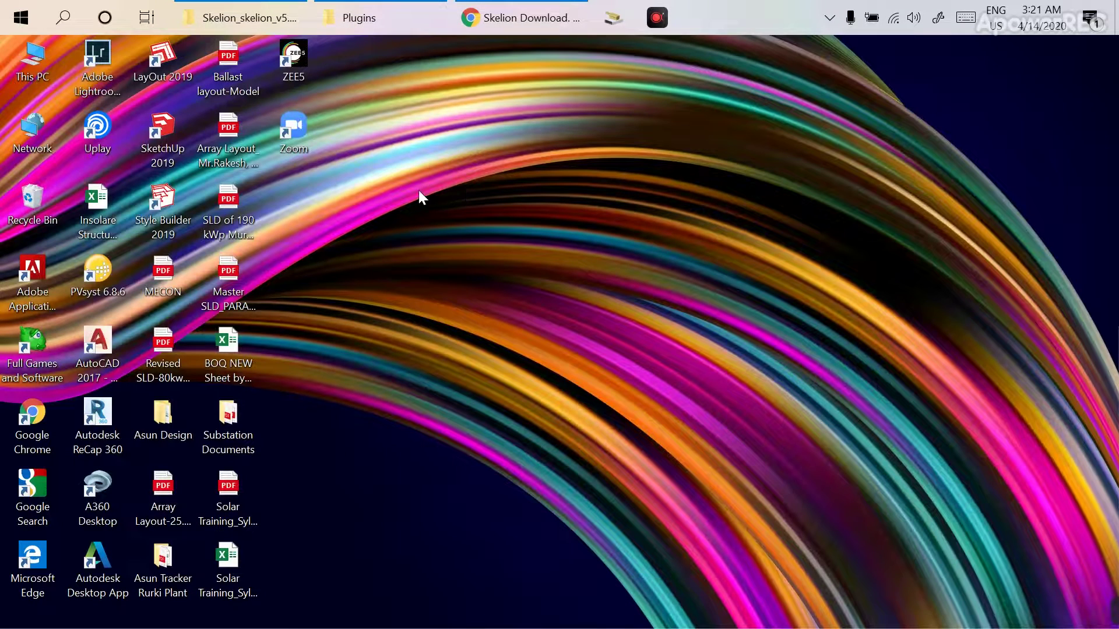
Launch SketchUp 2019 and inspect the Skelion toolbar by undocking it and docking it back.
double_click(172, 151)
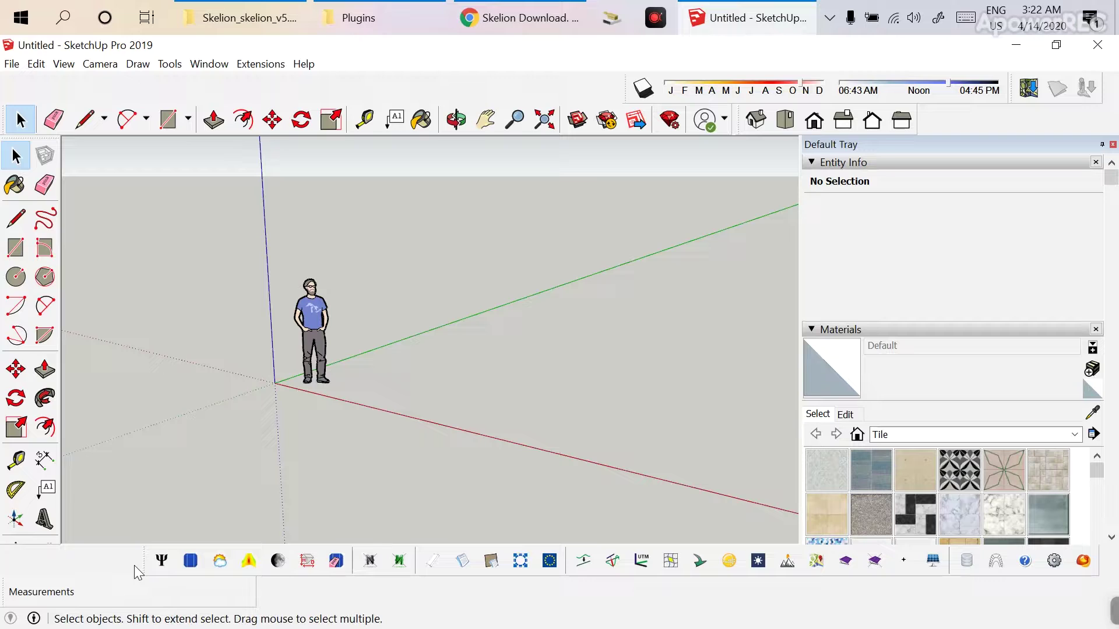
left_click_drag(134, 565, 581, 207)
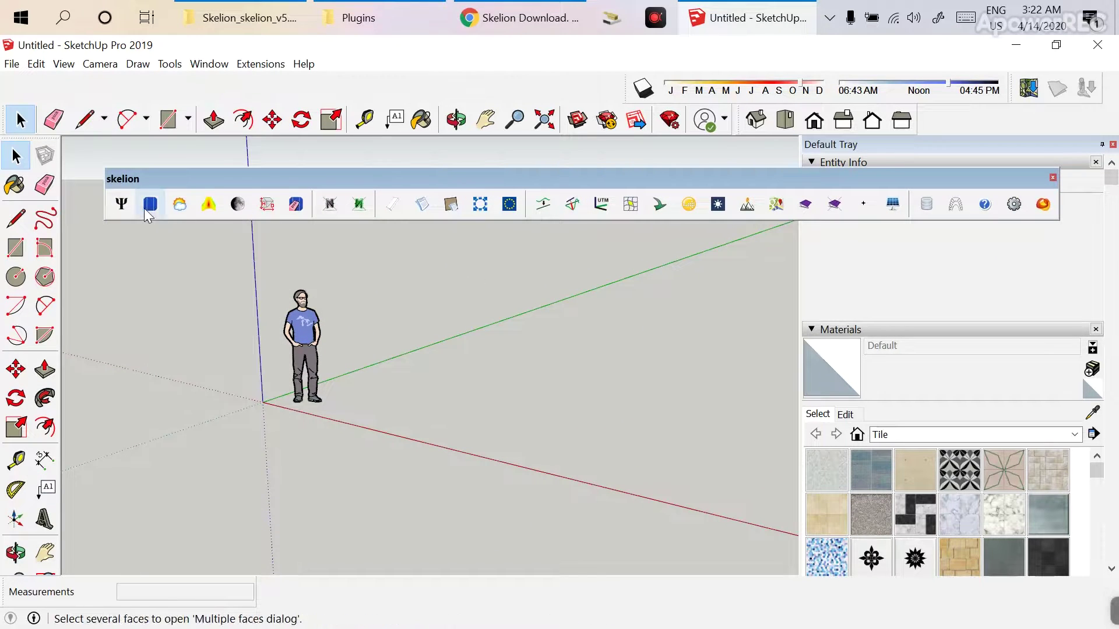
double_click(373, 178)
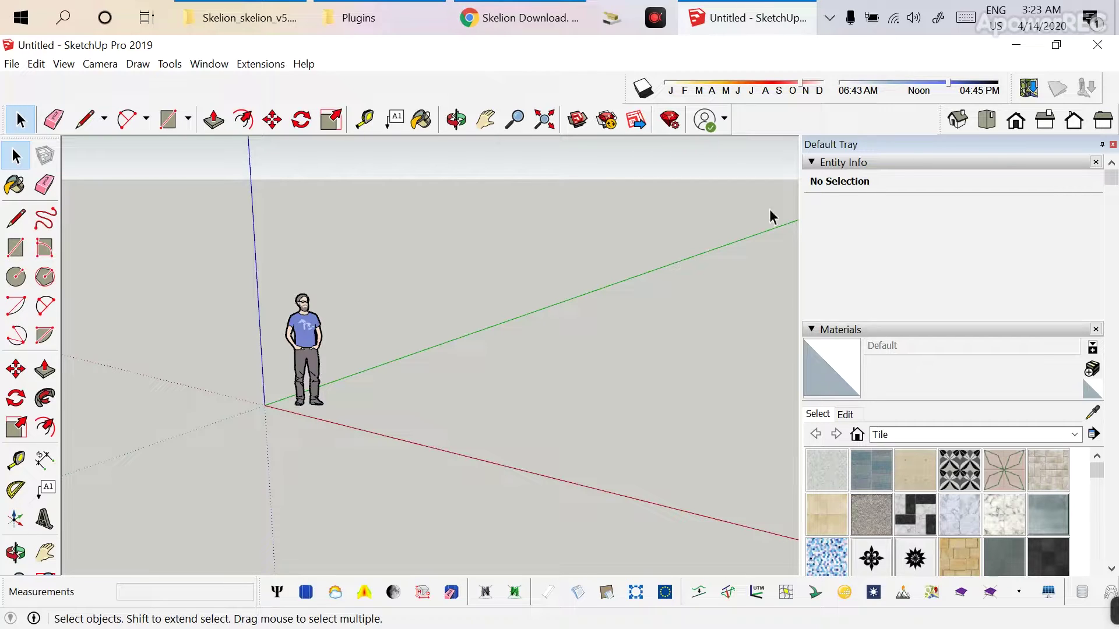
left_click(1097, 44)
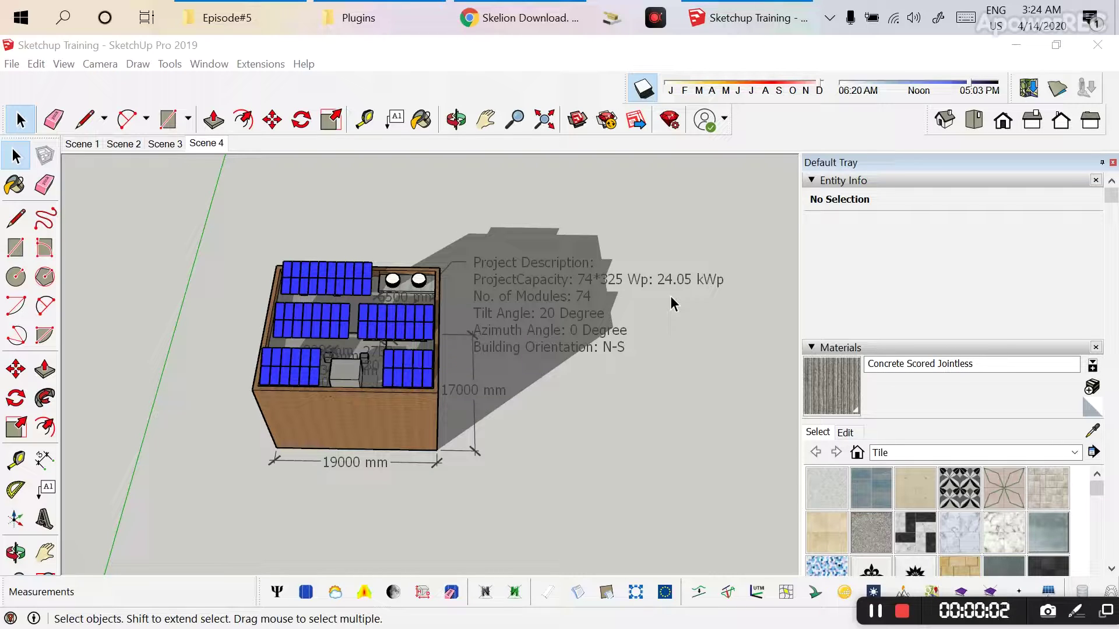
Delete the Project Description text label beside the building with the solar panels.
scroll(407, 349, "down", 3)
scroll(385, 350, "up", 4)
scroll(375, 349, "down", 2)
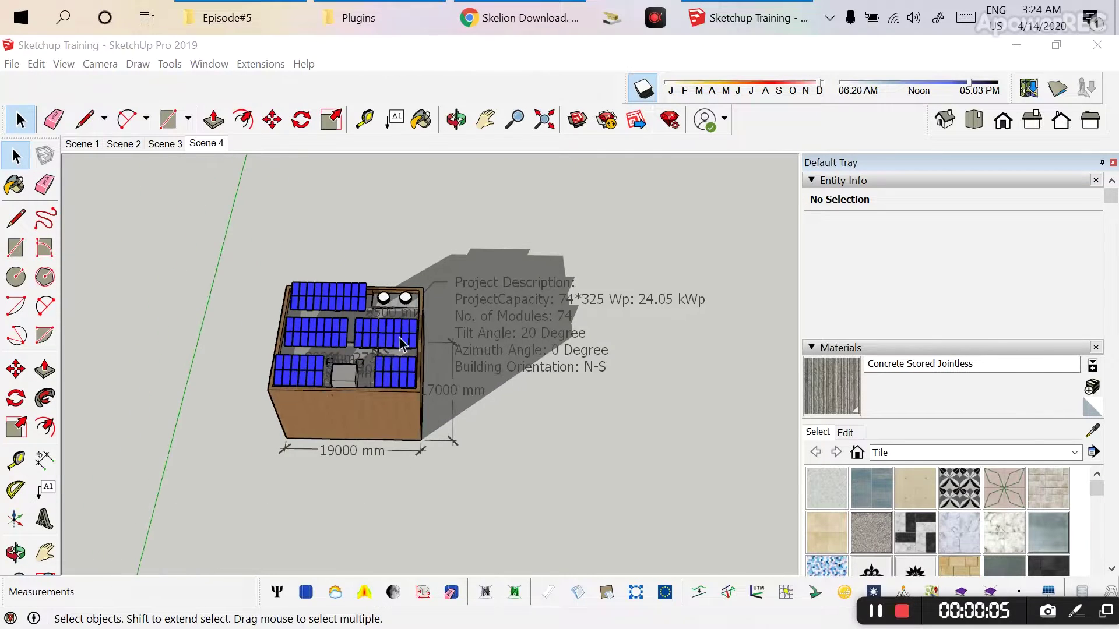
scroll(373, 344, "up", 1)
scroll(373, 343, "up", 1)
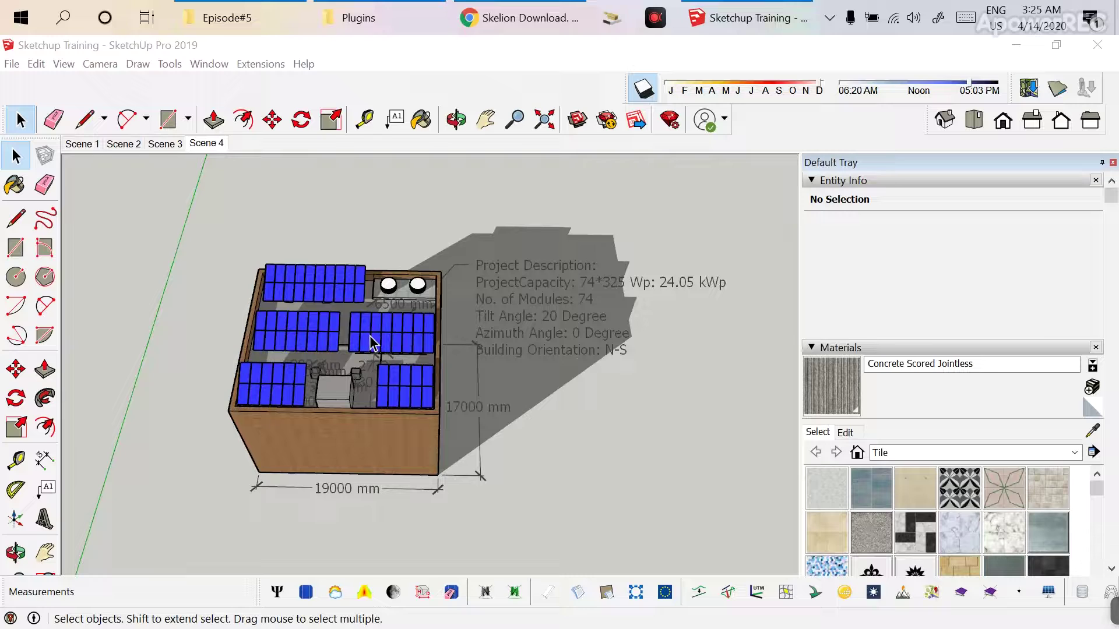
left_click(551, 318)
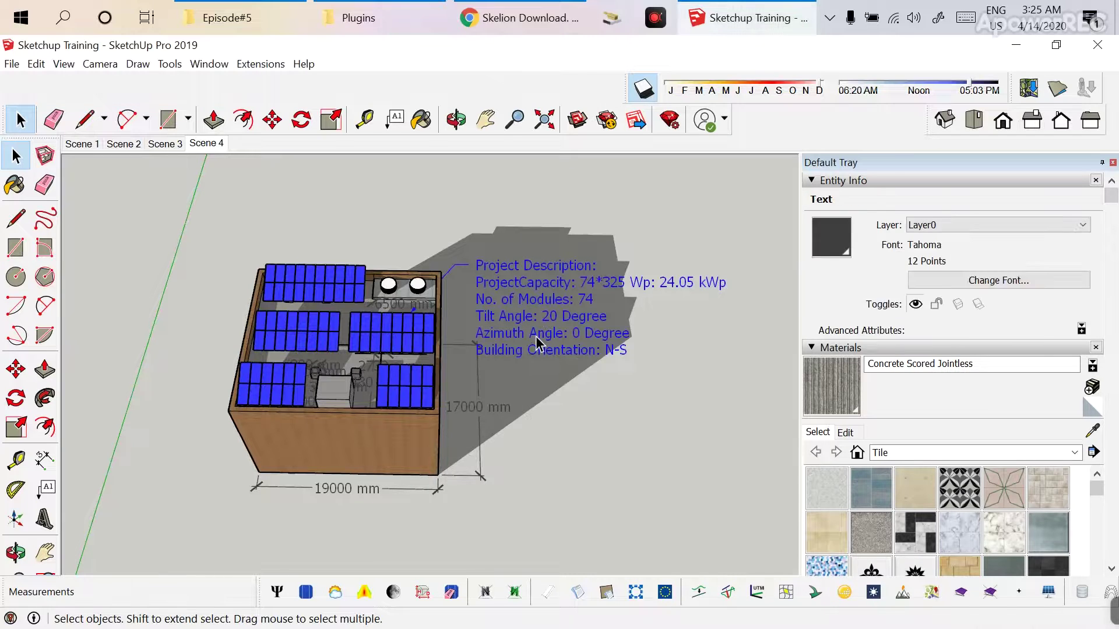
key("Delete")
scroll(184, 466, "down", 3)
key("ctrl+a")
key("m")
left_click(345, 411)
key("ctrl")
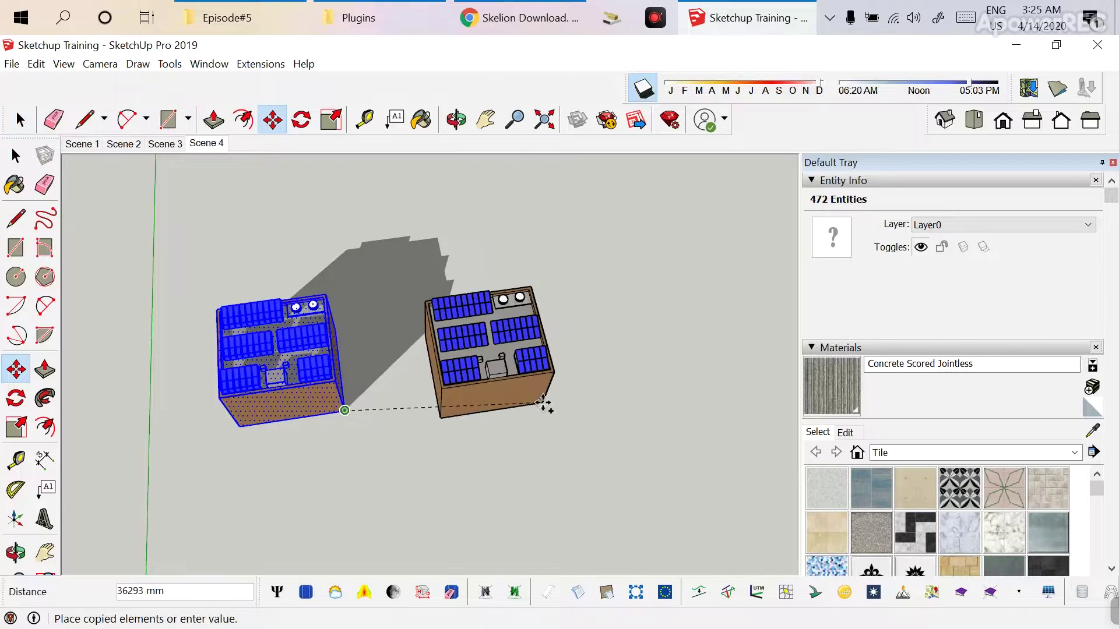
key("Escape")
scroll(544, 403, "down", 3)
key("space")
left_click(468, 262)
scroll(467, 262, "up", 3)
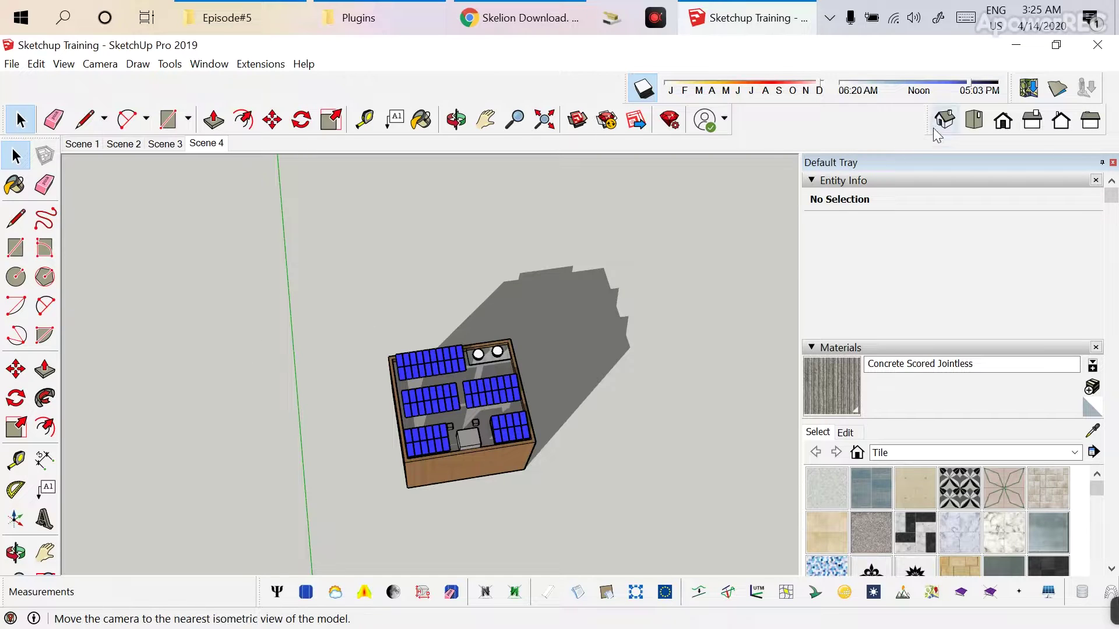
Show the building in top view and check the model's geographic location in Model Info.
left_click(974, 120)
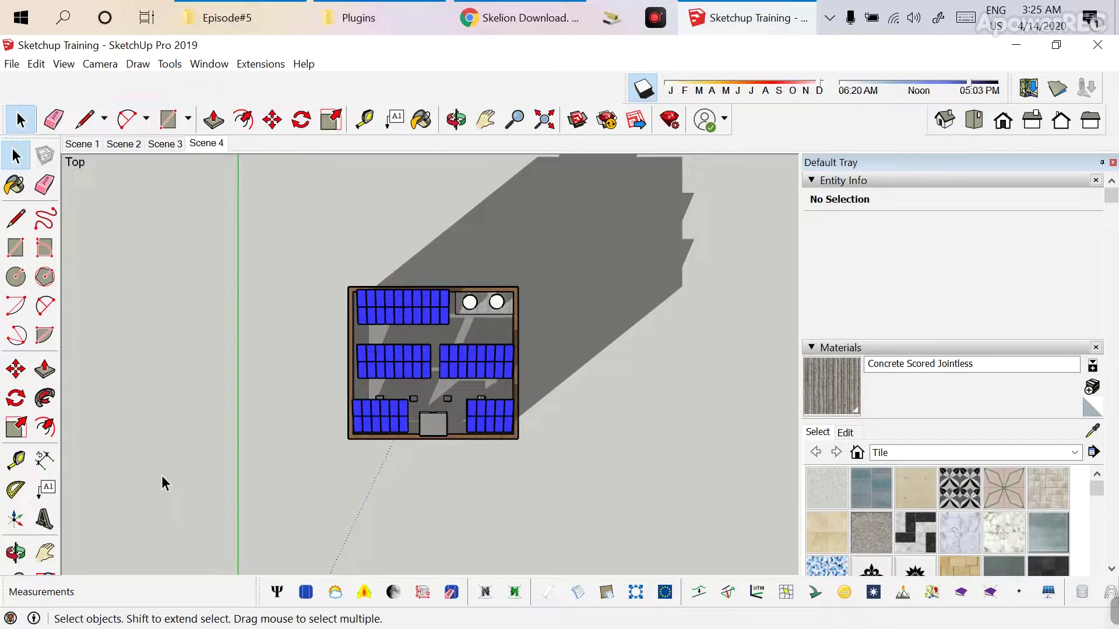
mouse_move(18, 618)
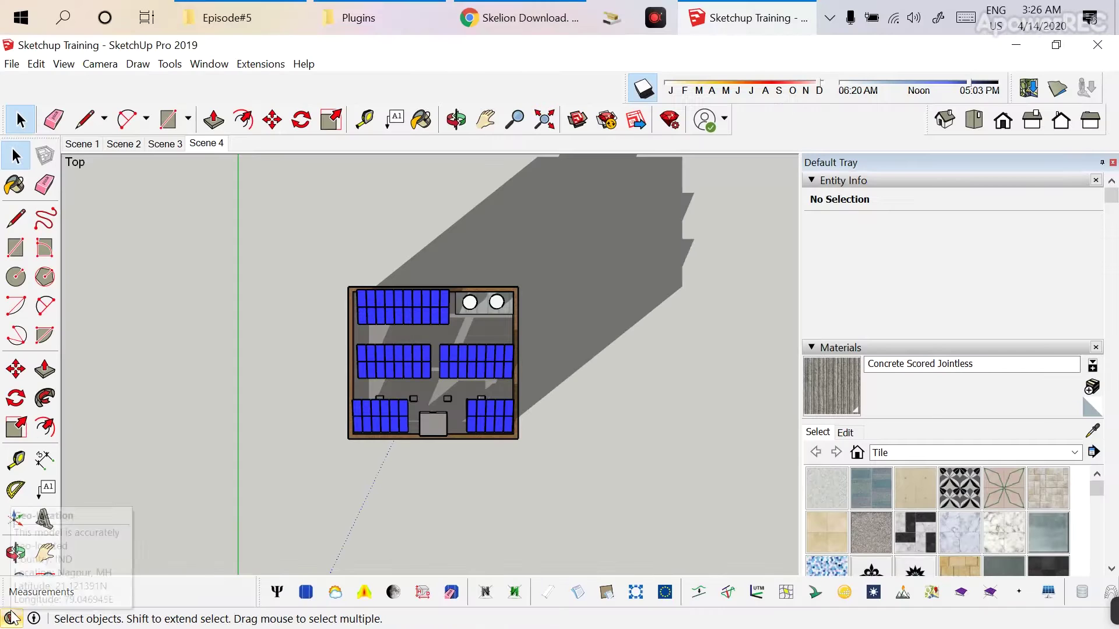
left_click(22, 606)
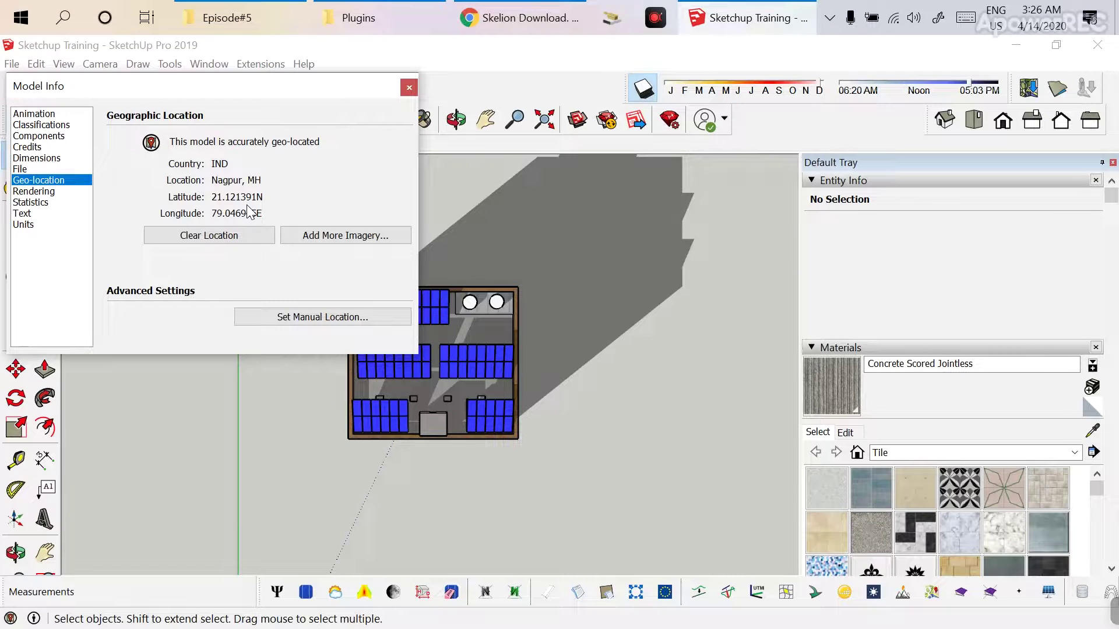
left_click(409, 87)
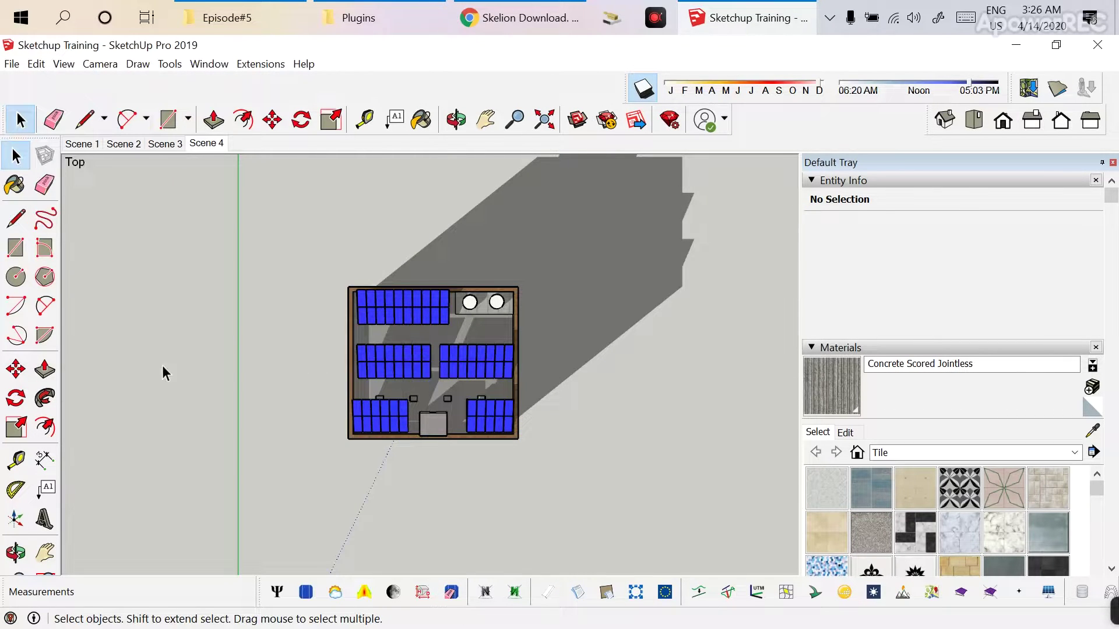
key("Page_Down")
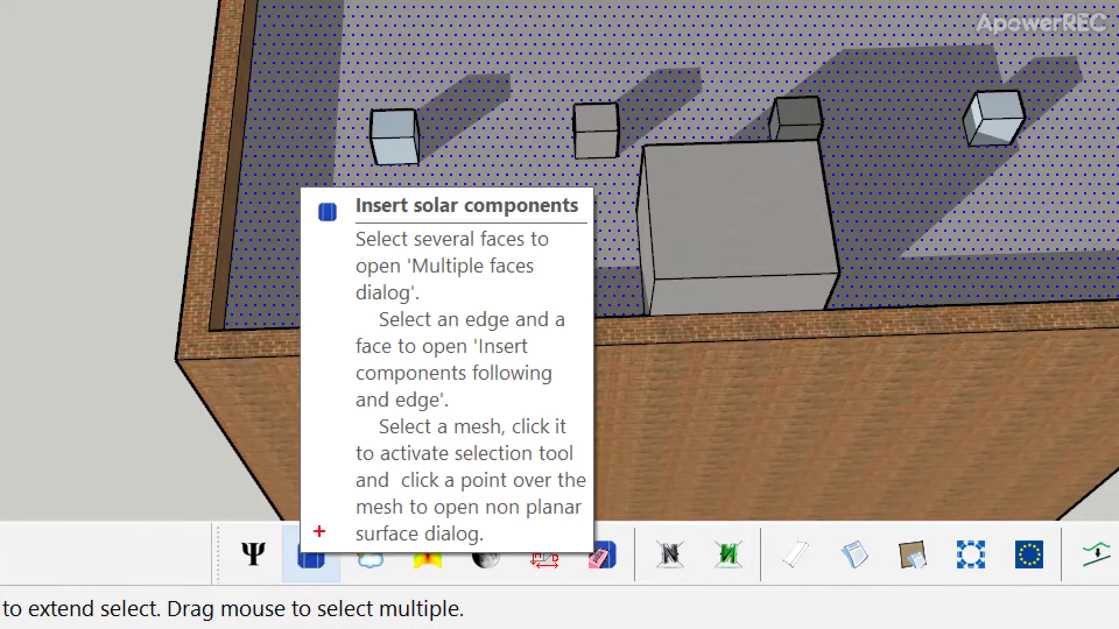
Open Skelion's solar component insertion for the roof face and examine the azimuth, tilt and relative tilt options.
left_click(315, 543)
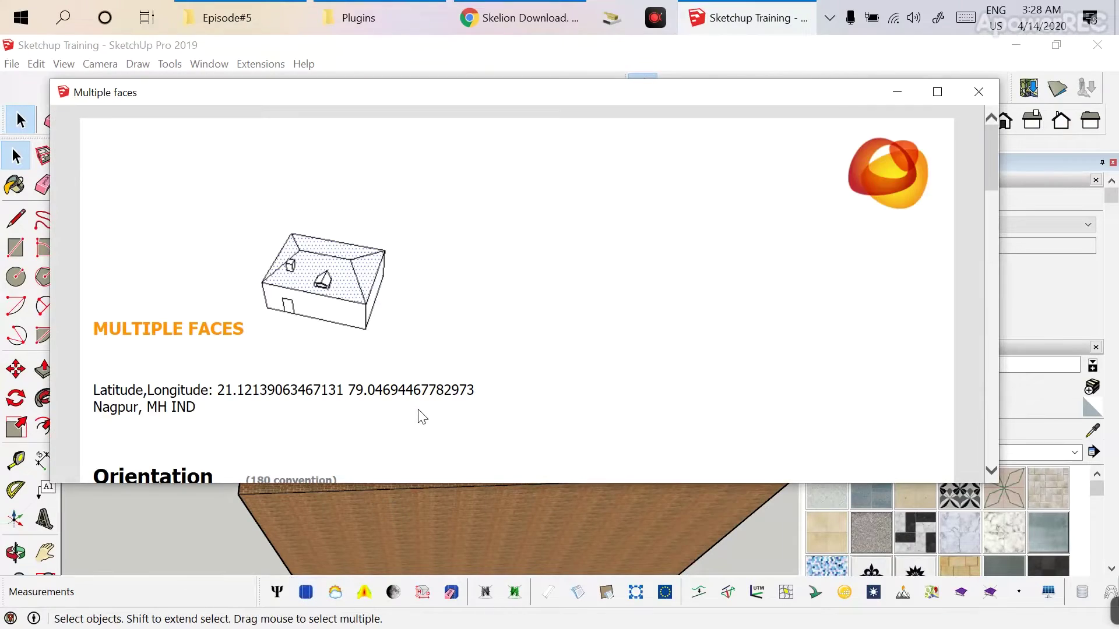
scroll(458, 317, "down", 3)
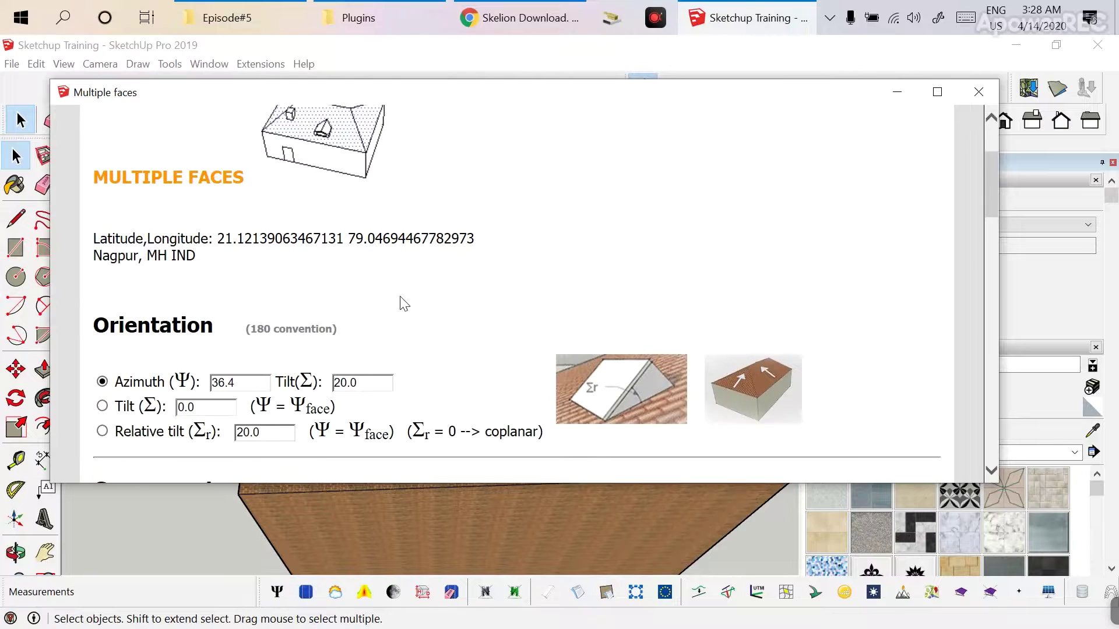
scroll(218, 211, "down", 3)
double_click(210, 194)
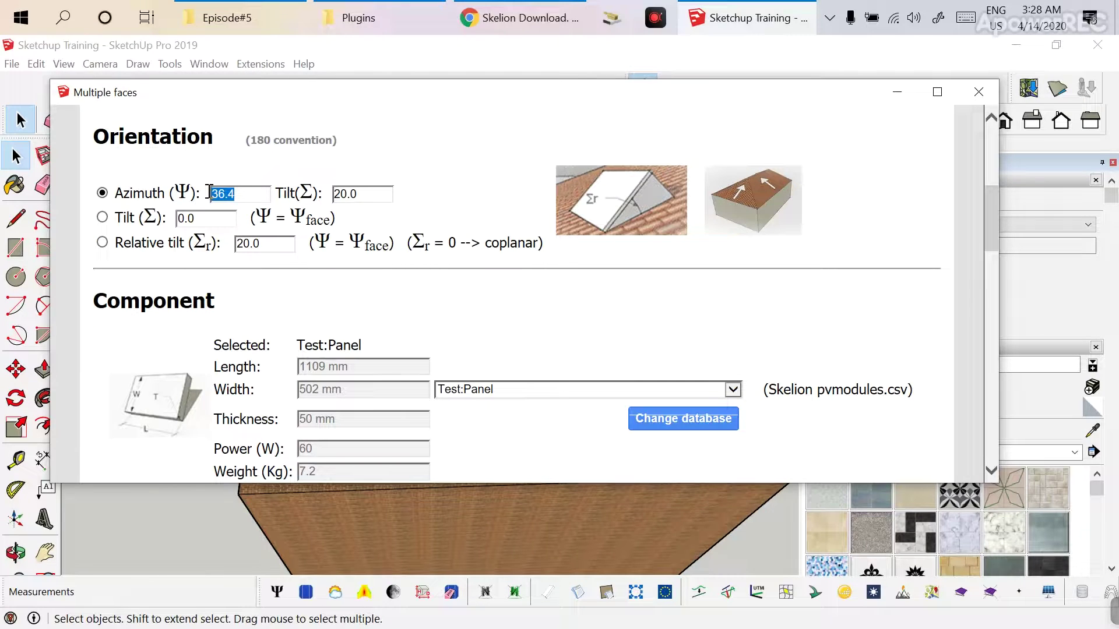
left_click(103, 244)
left_click(265, 243)
scroll(401, 270, "down", 4)
scroll(405, 277, "up", 1)
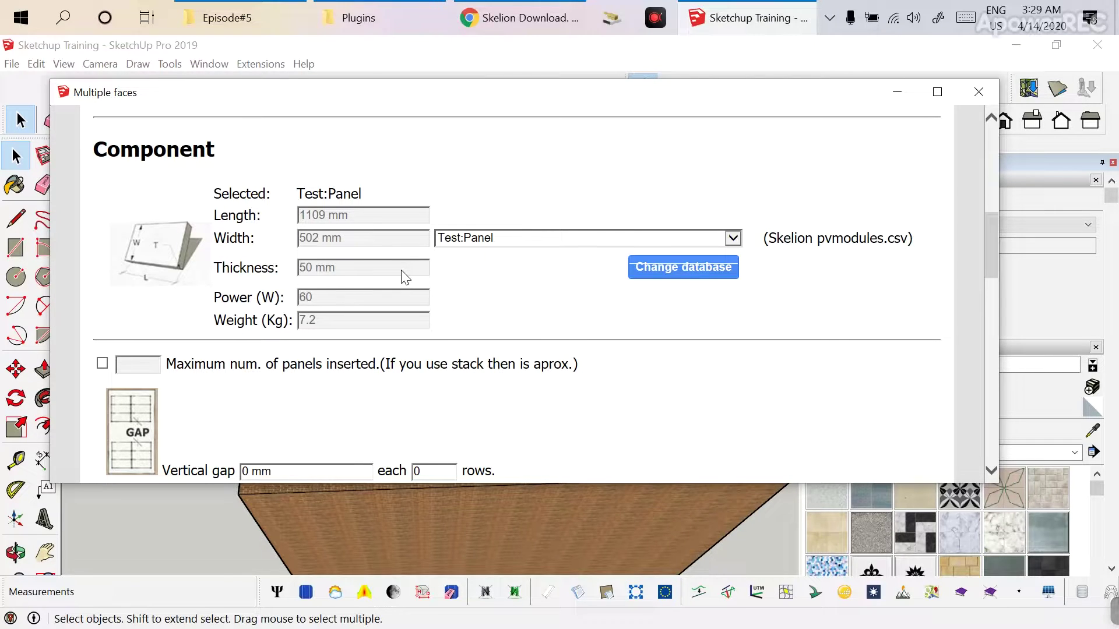
Browse the modules listed in the Skelion PV database, keeping Test:Panel as the component.
left_click(501, 239)
scroll(535, 392, "down", 2)
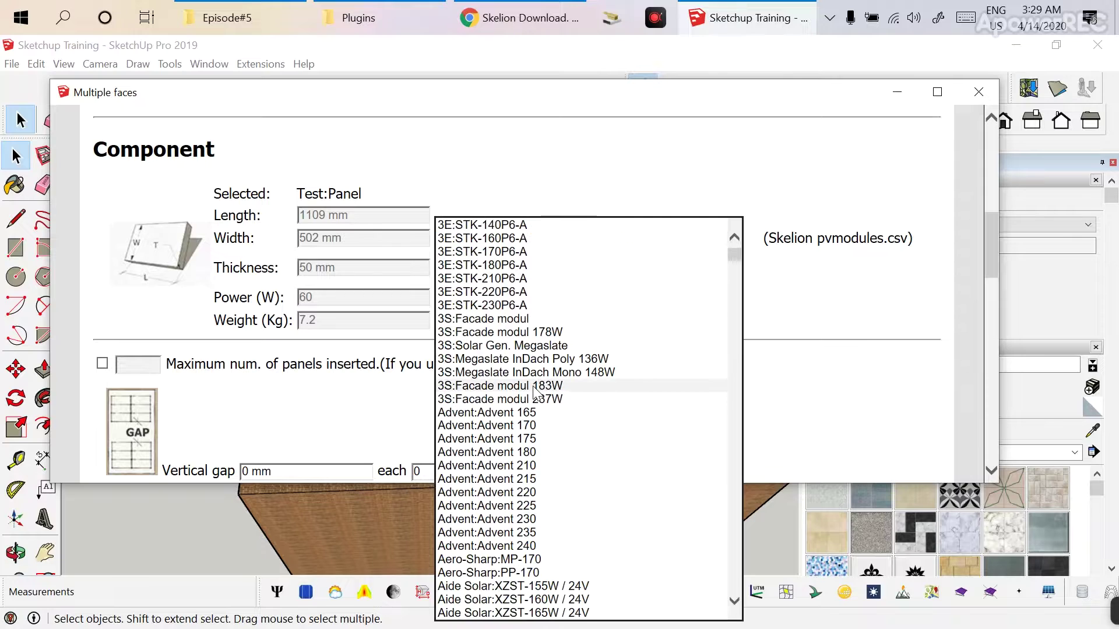
scroll(535, 392, "down", 12)
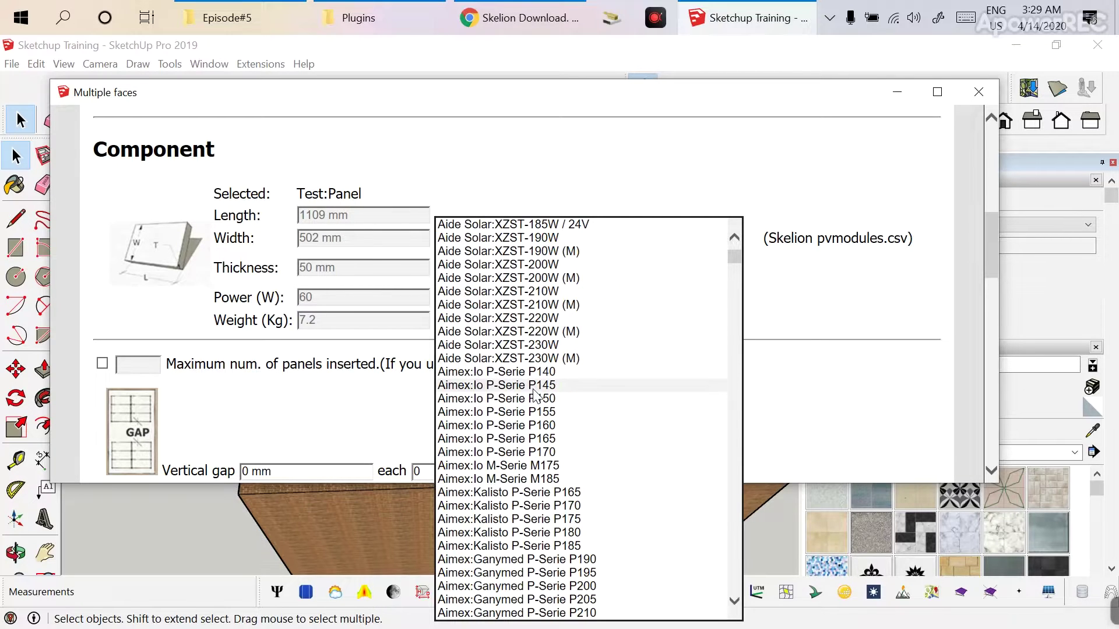
scroll(535, 392, "down", 9)
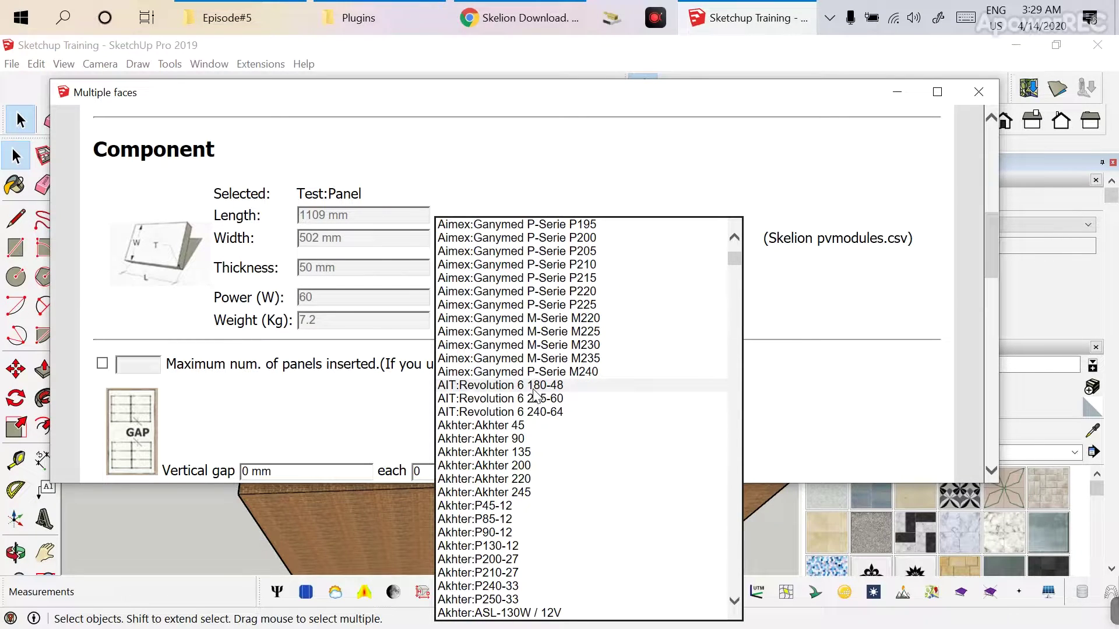
left_click(814, 300)
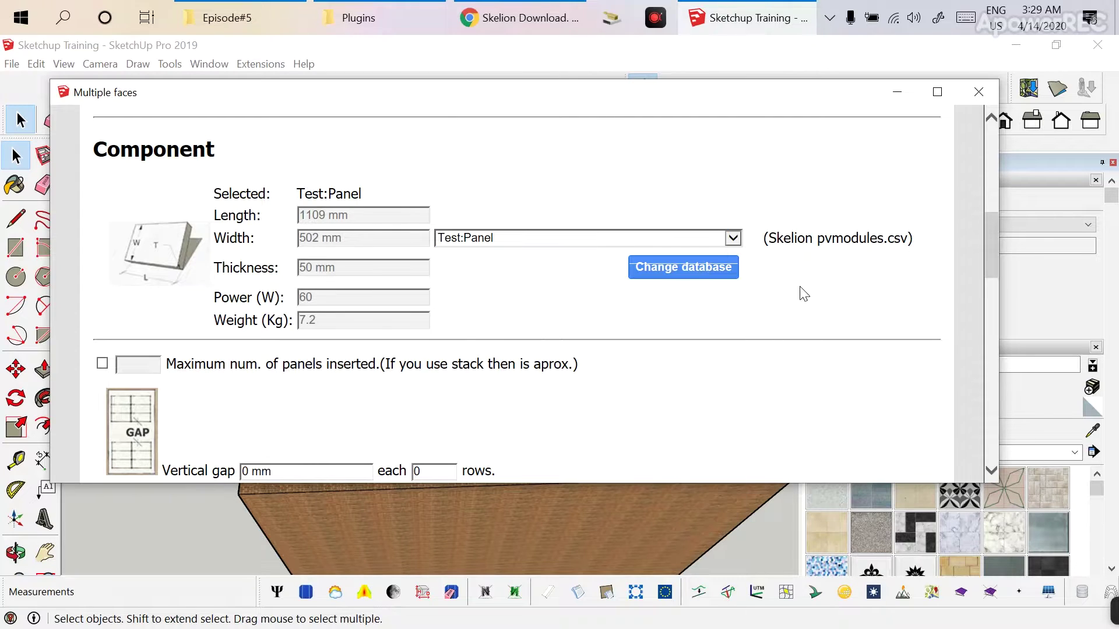
Examine the Skelion PV, User PV and In model options for changing the component database.
left_click(686, 274)
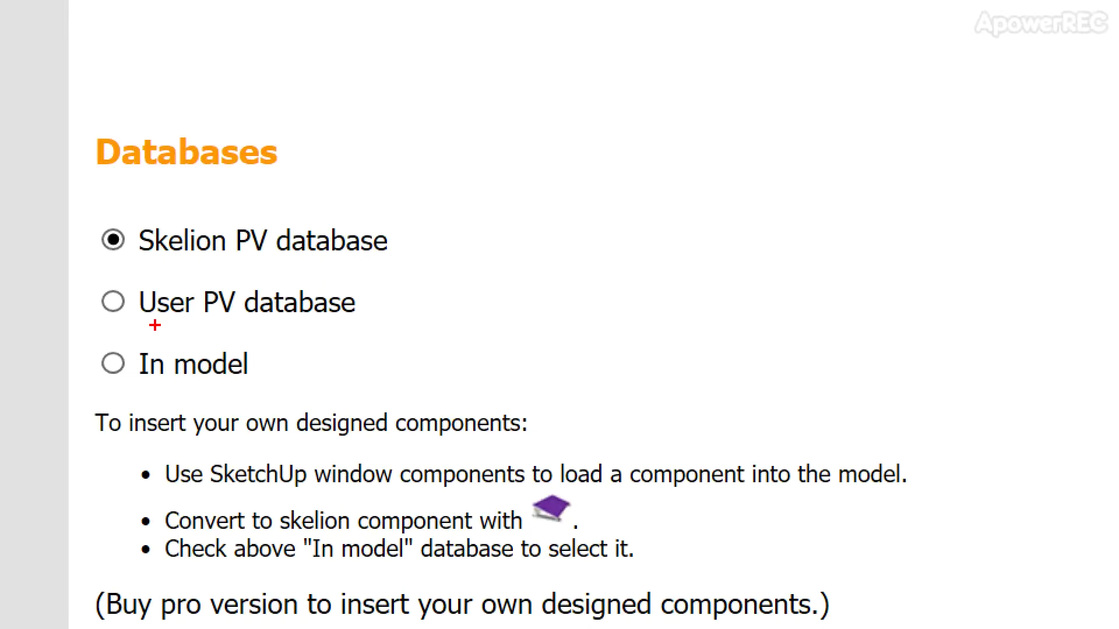
left_click_drag(122, 325, 249, 319)
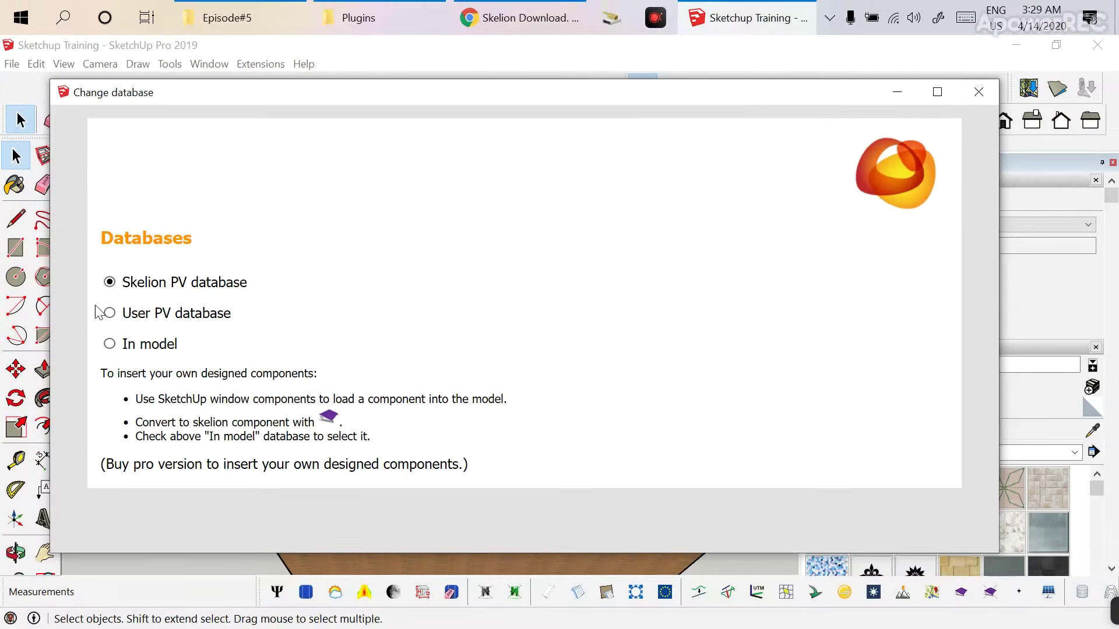
left_click(113, 302)
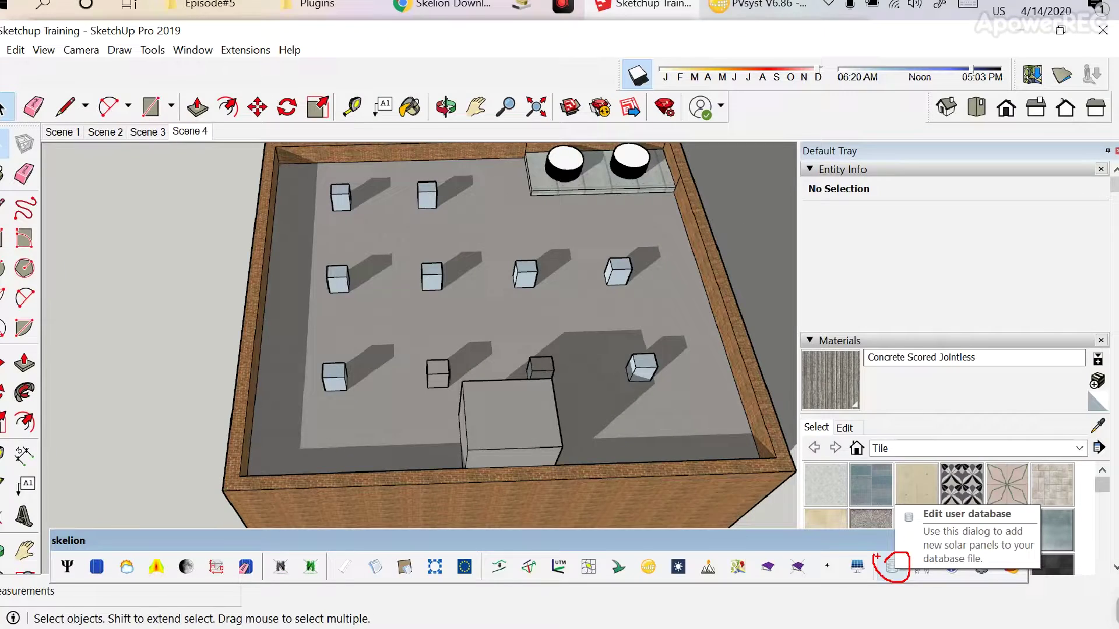
Open Skelion's user database editor, and in PVsyst display the sizes and technology data of the Adani Solar ASP 7 325 - 5BB module.
left_click(888, 545)
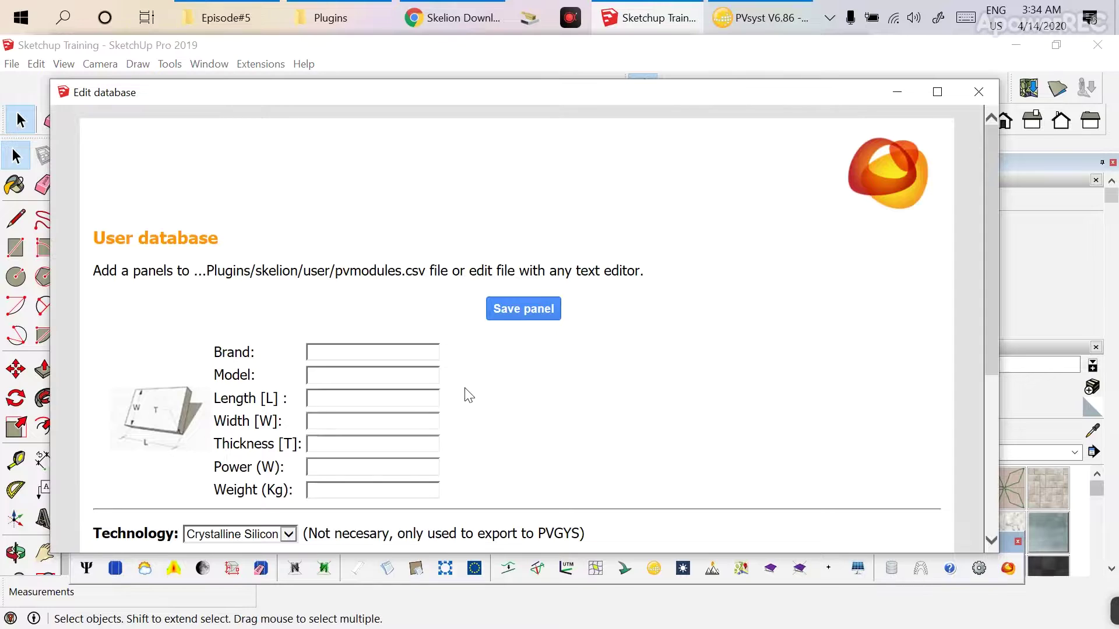
left_click(723, 13)
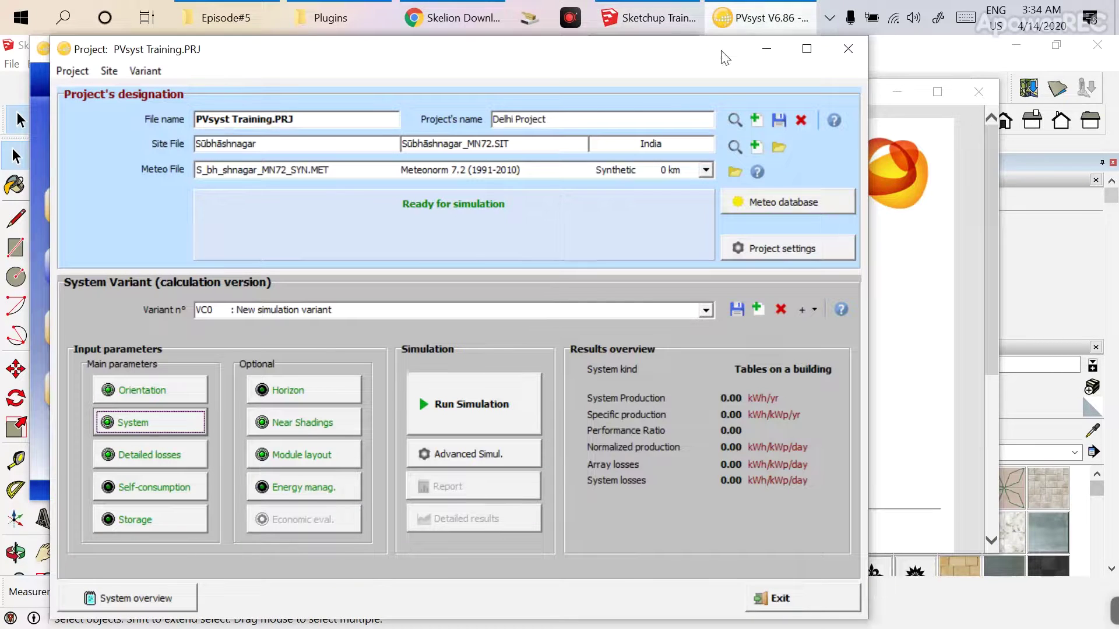
left_click(182, 430)
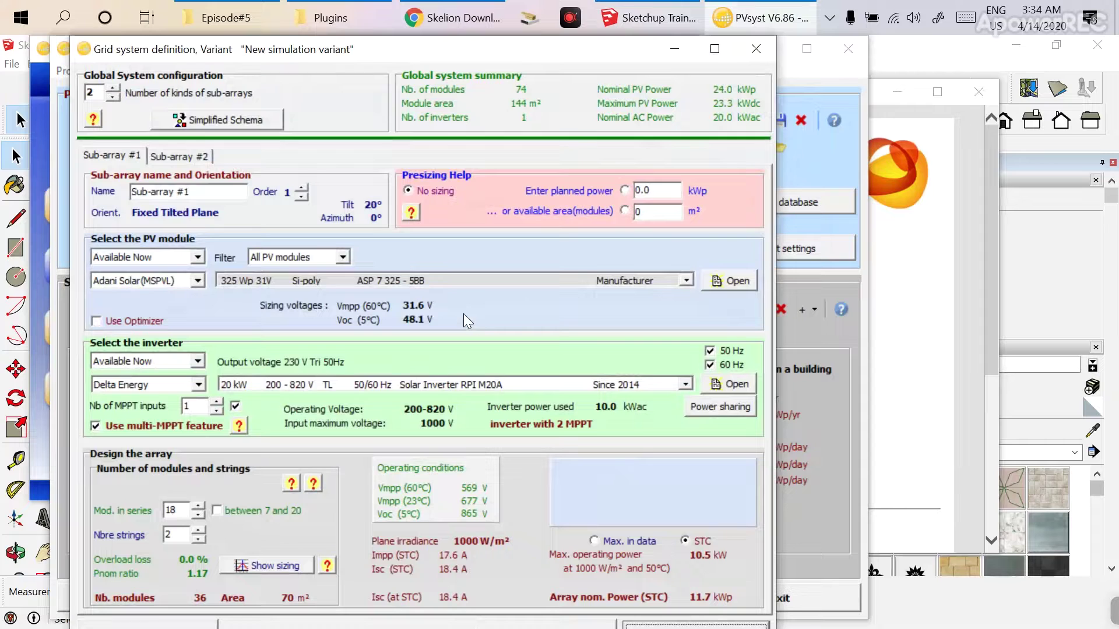
left_click(723, 284)
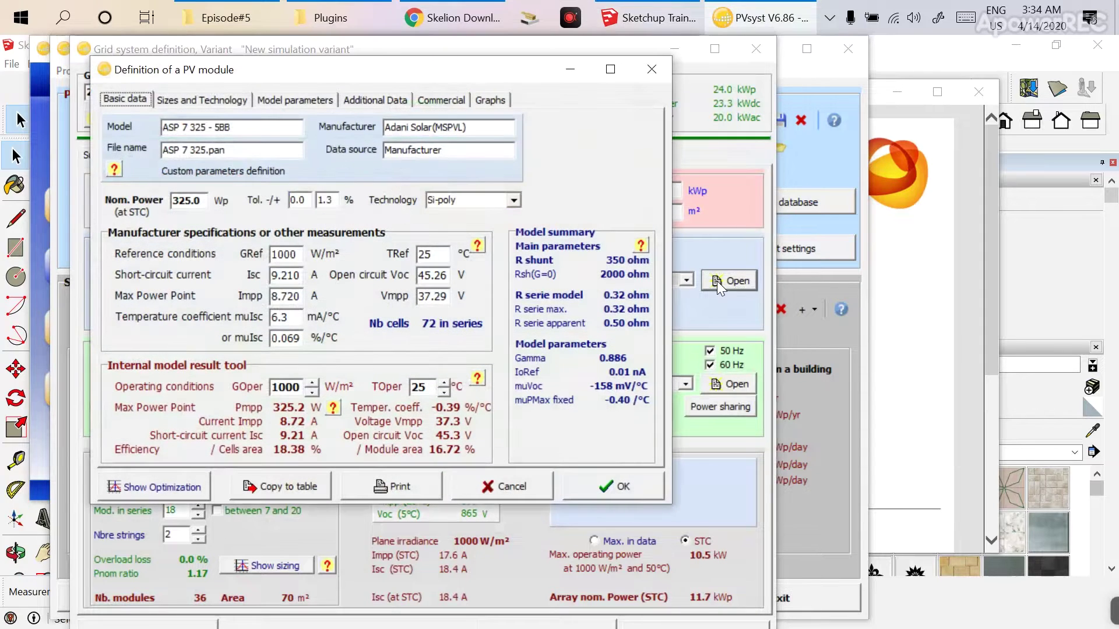
left_click(652, 70)
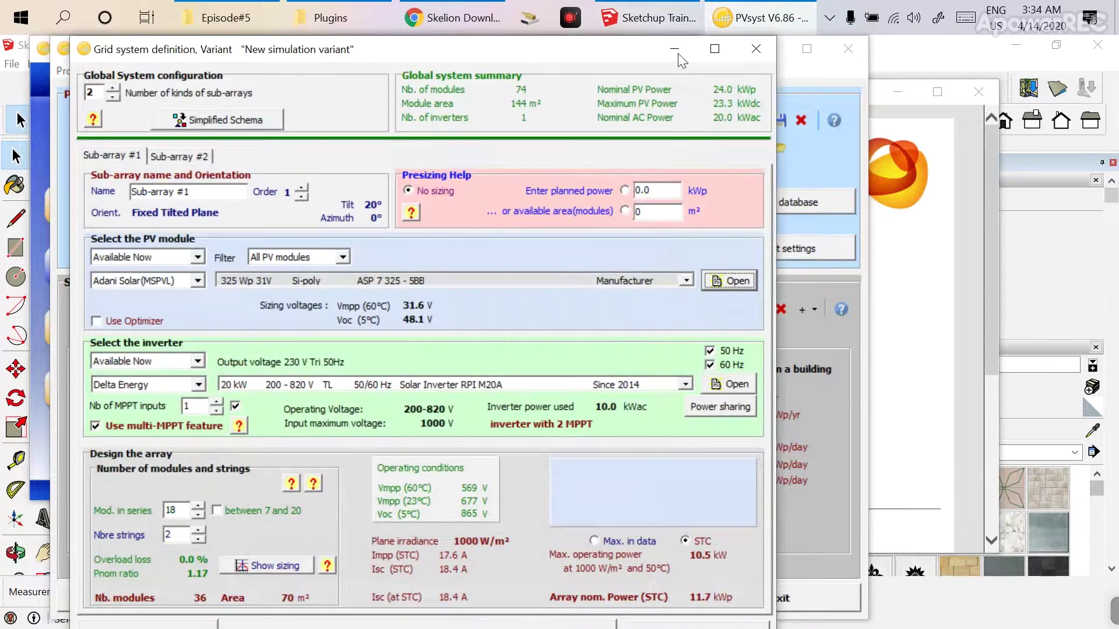
left_click(722, 284)
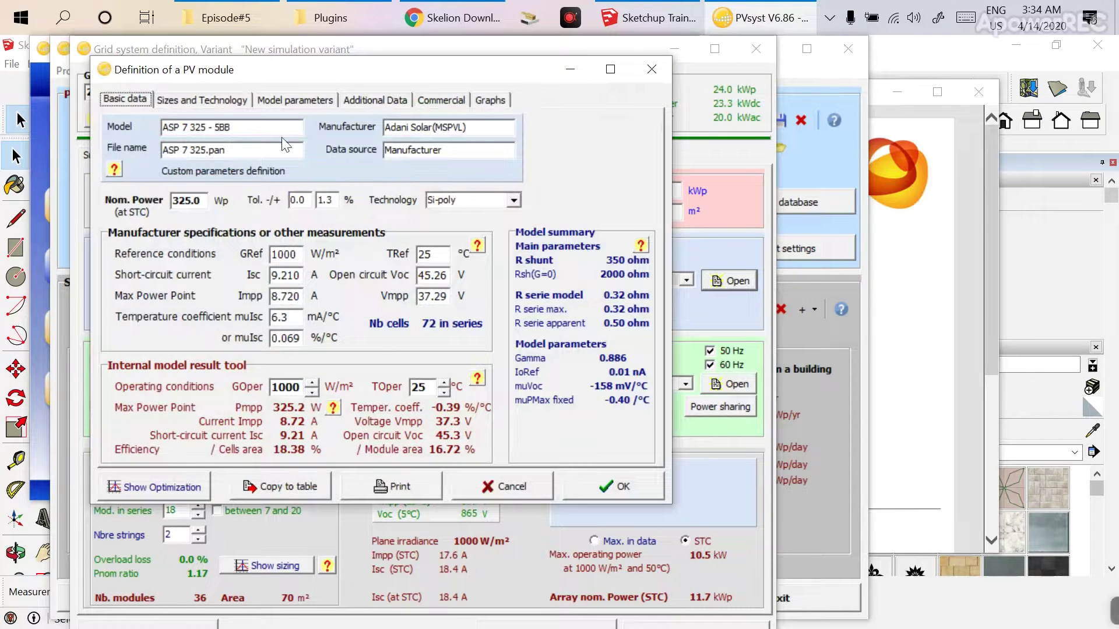
left_click(222, 103)
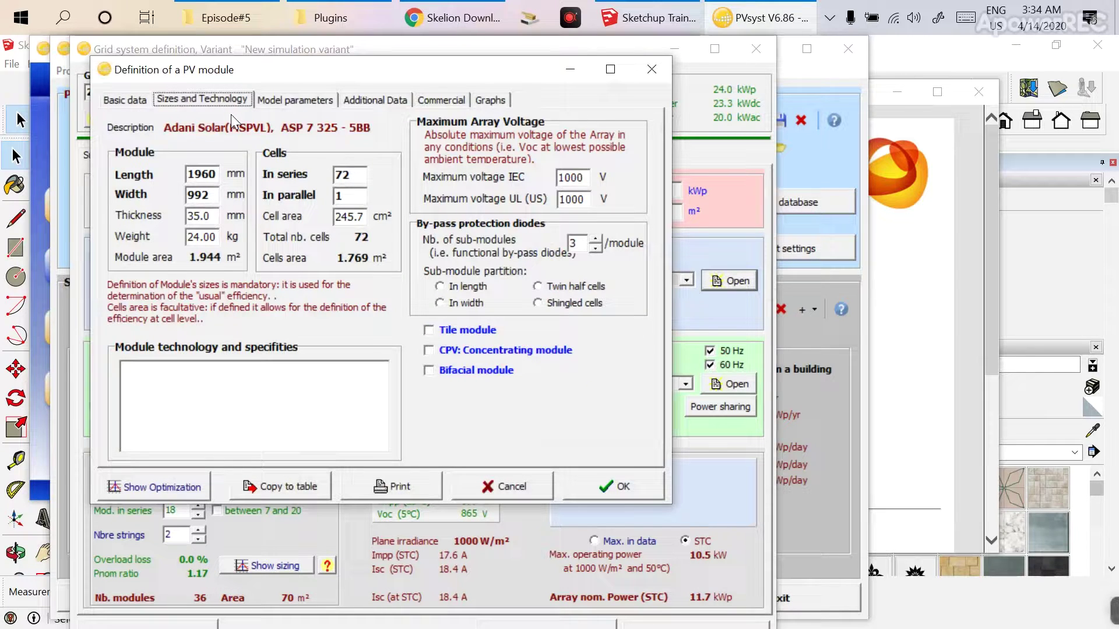
Back in SketchUp, enter the new panel's brand Adani Solar and model ASP 7 325 - 5BB, copied from PVsyst.
key("alt+Tab")
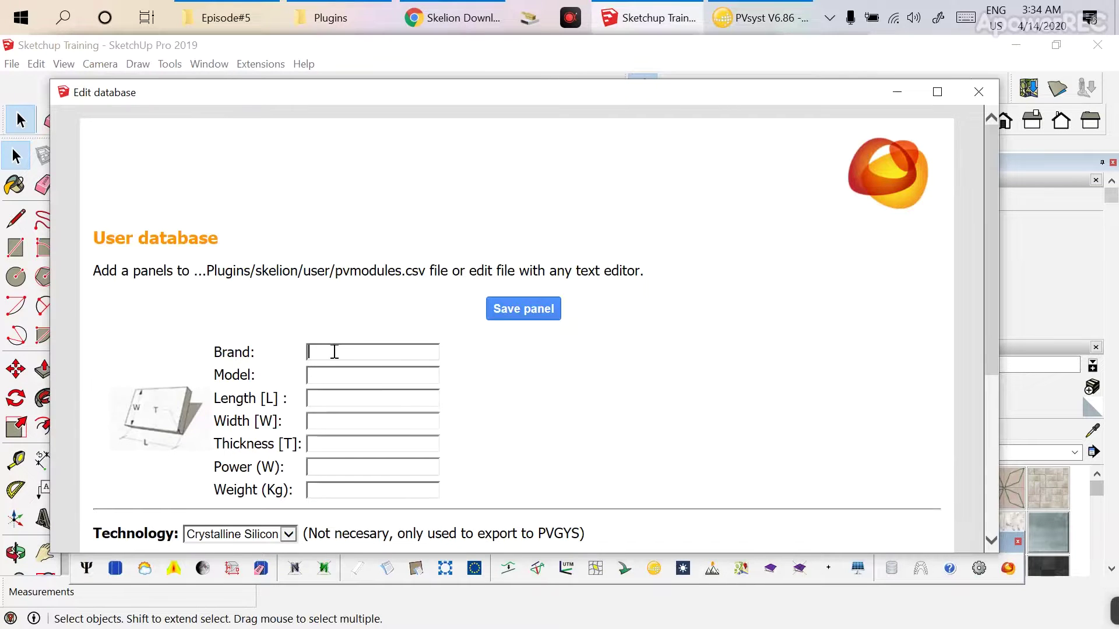
key("alt+Tab")
key("alt+Tab")
key("alt+Tab")
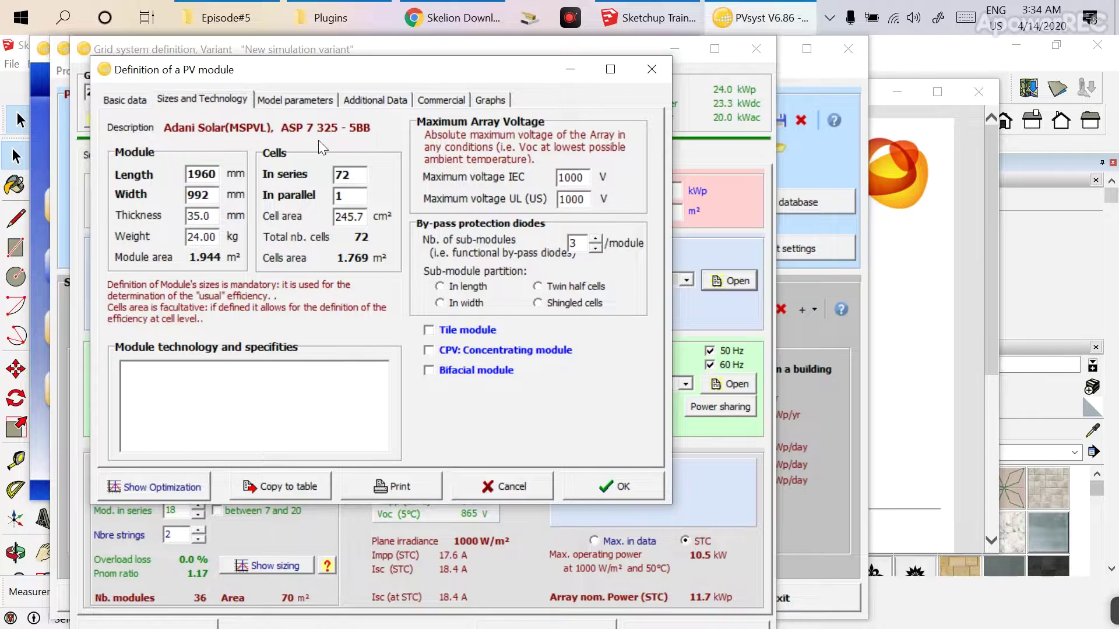
key("alt+Tab")
key("alt+Tab")
key("alt+Tab")
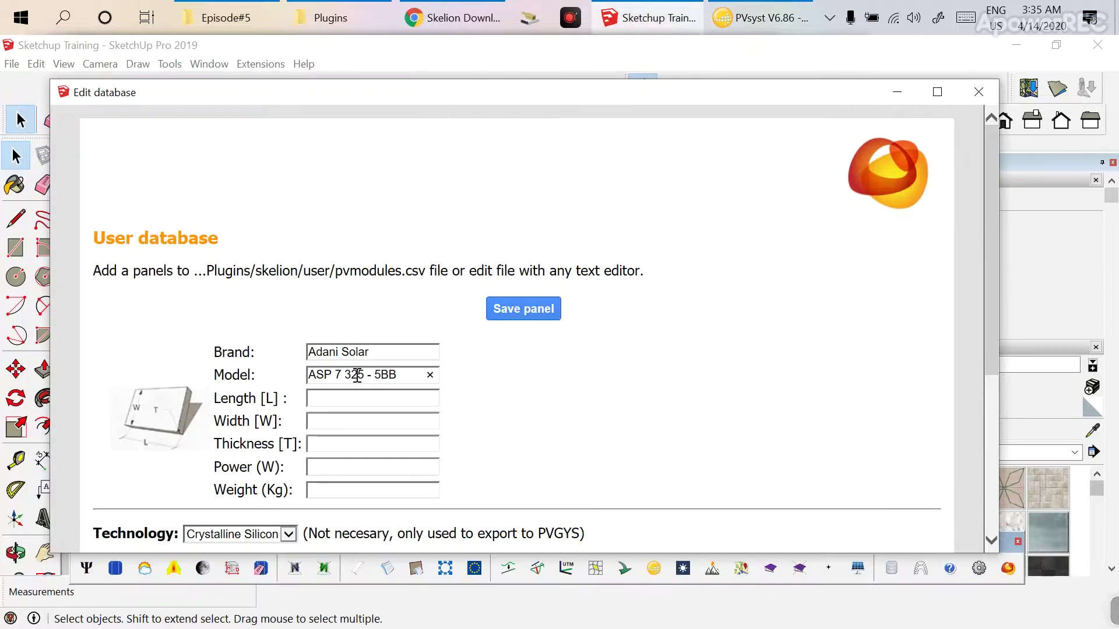
Set the panel's length to 1960mm, width to 992mm and thickness to 35mm, matching the PVsyst module data.
key("alt+Tab")
key("alt+Tab")
type("1960")
key("alt+Tab")
key("alt+Tab")
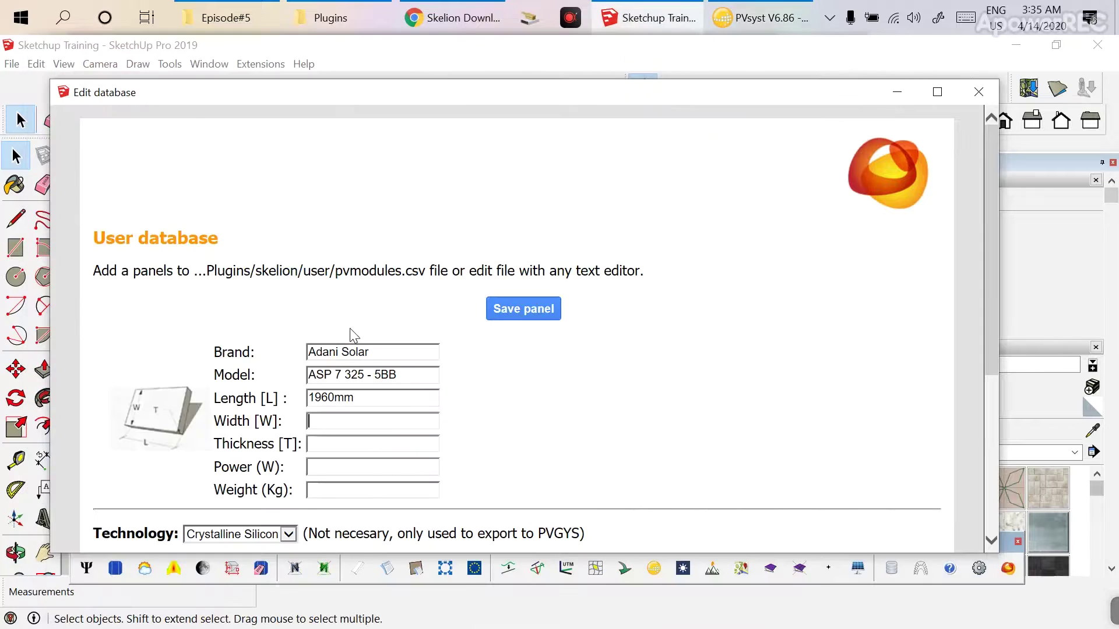
type("992")
type("mm")
left_click(354, 443)
type("35mm")
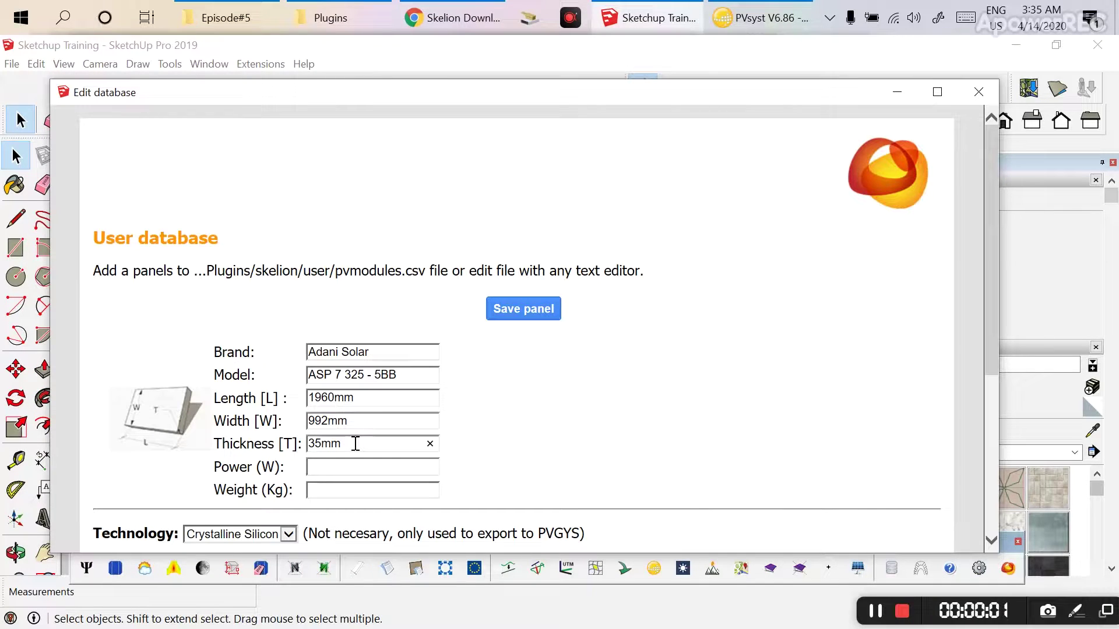
Set the panel's power to 325 W and its weight to 24 kg.
left_click(358, 469)
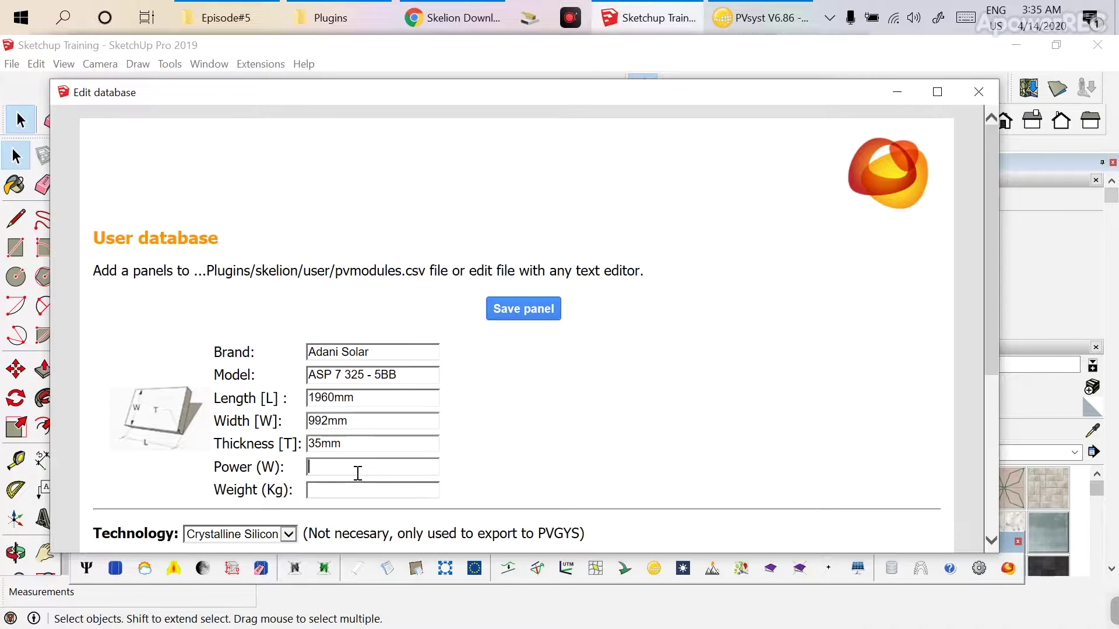
type("325")
key("Tab")
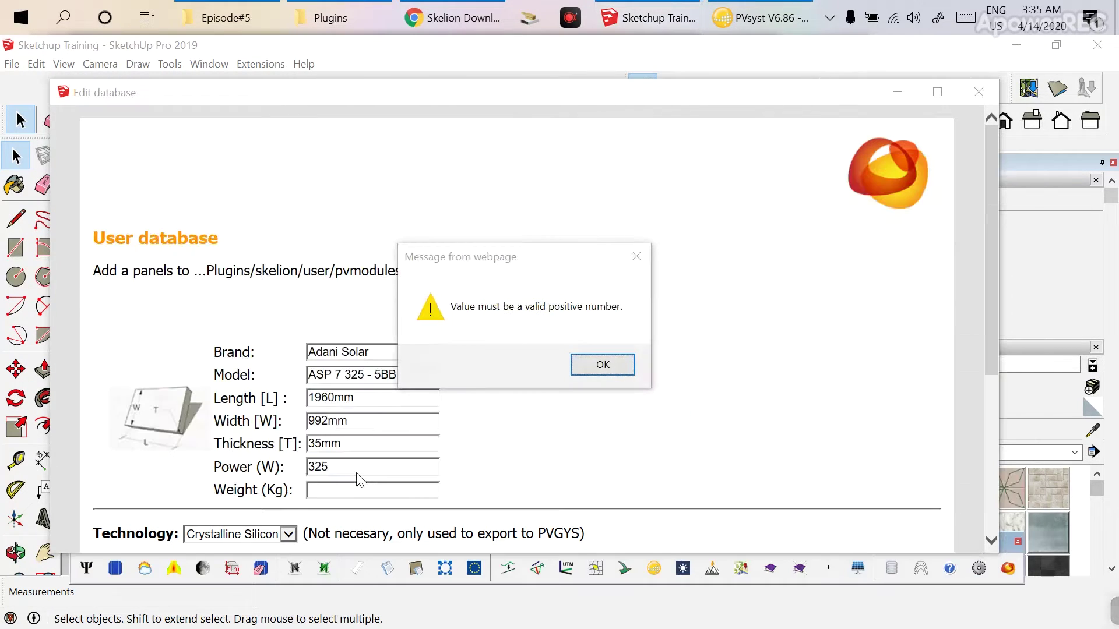
key("Return")
type("24")
Keep Crystalline Silicon as the panel's technology and assign it the blue solartext2.png texture.
scroll(600, 394, "down", 5)
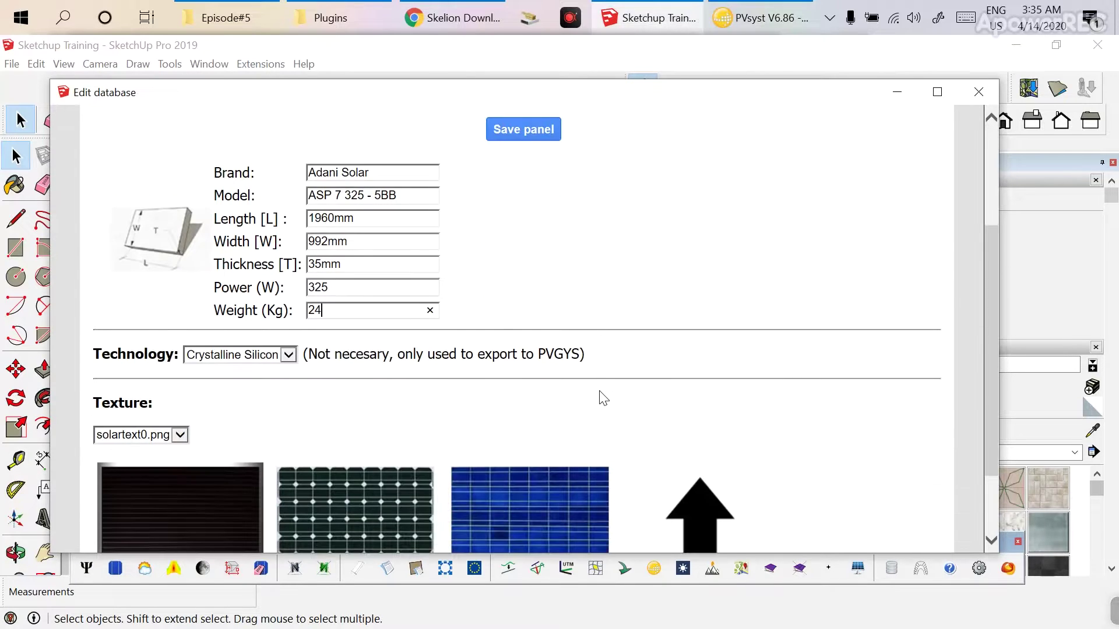
left_click(288, 269)
left_click(269, 268)
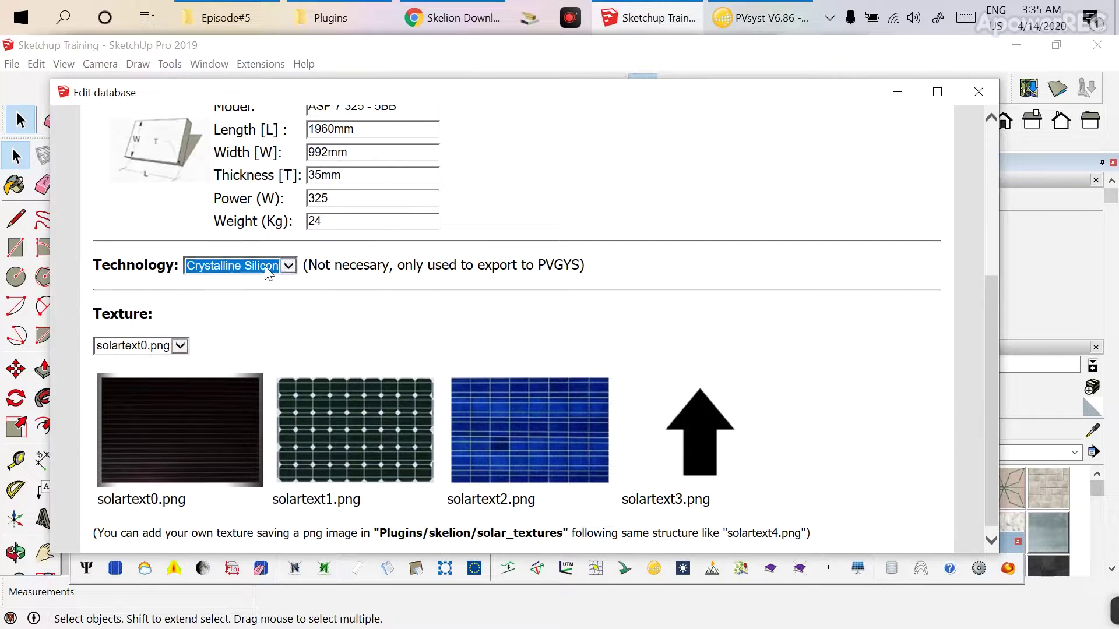
left_click(545, 446)
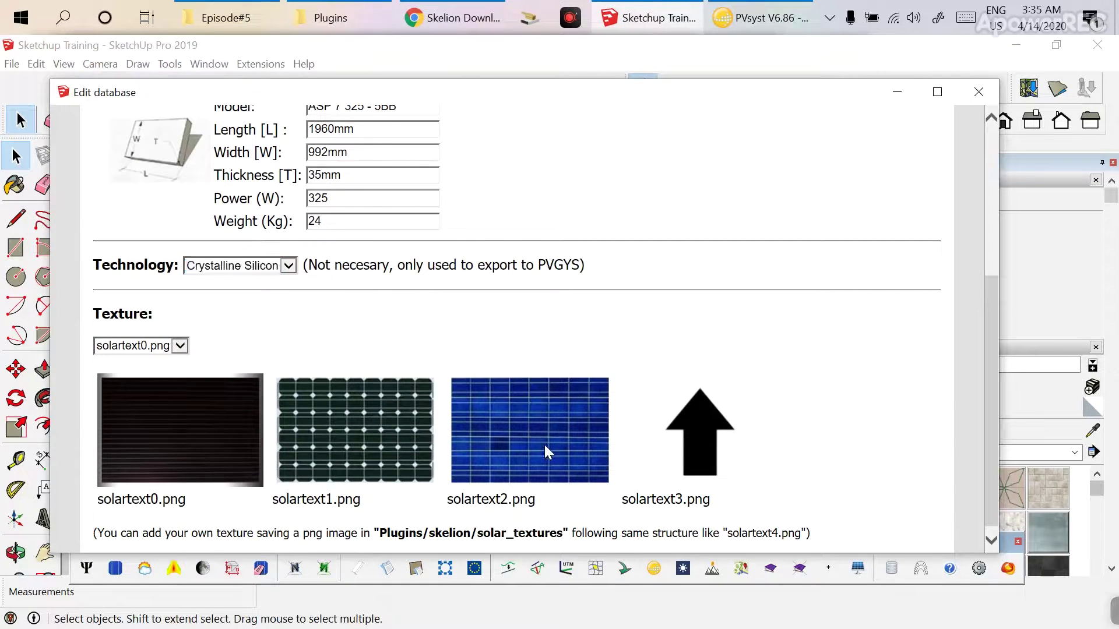
left_click(180, 346)
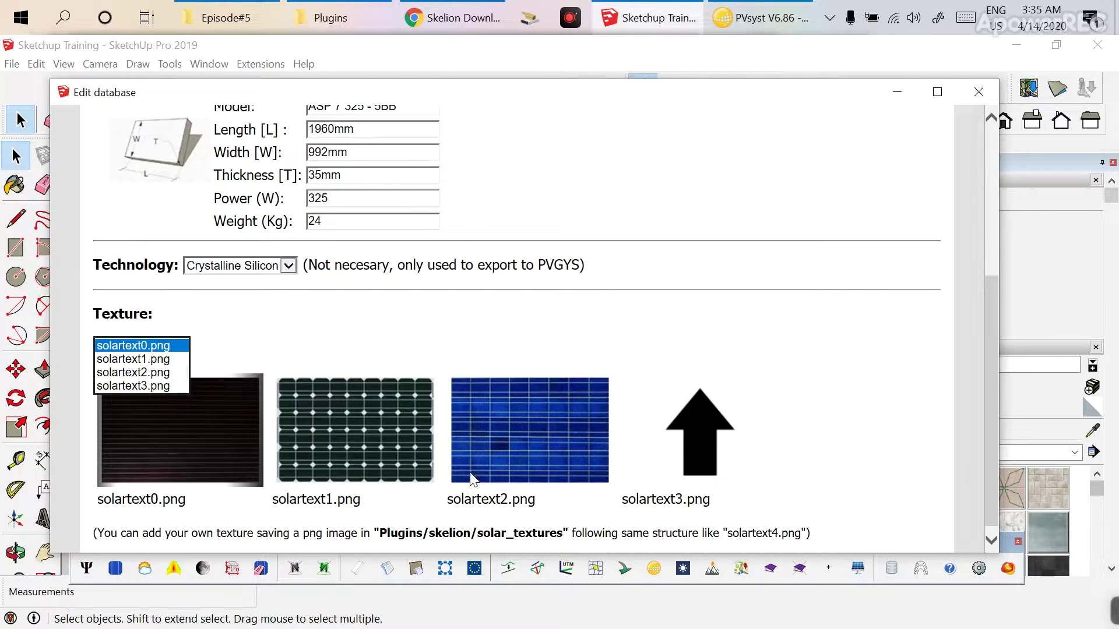
left_click(174, 373)
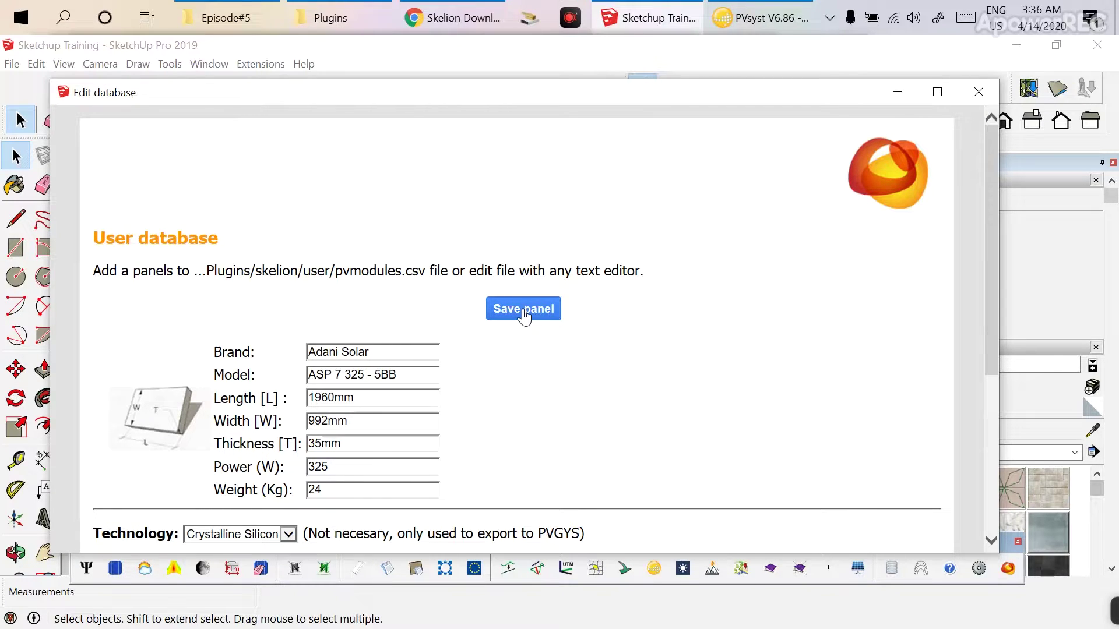
Save the Adani Solar panel to the user database and open the panel insertion settings for the selected roof face.
left_click(523, 310)
left_click(473, 326)
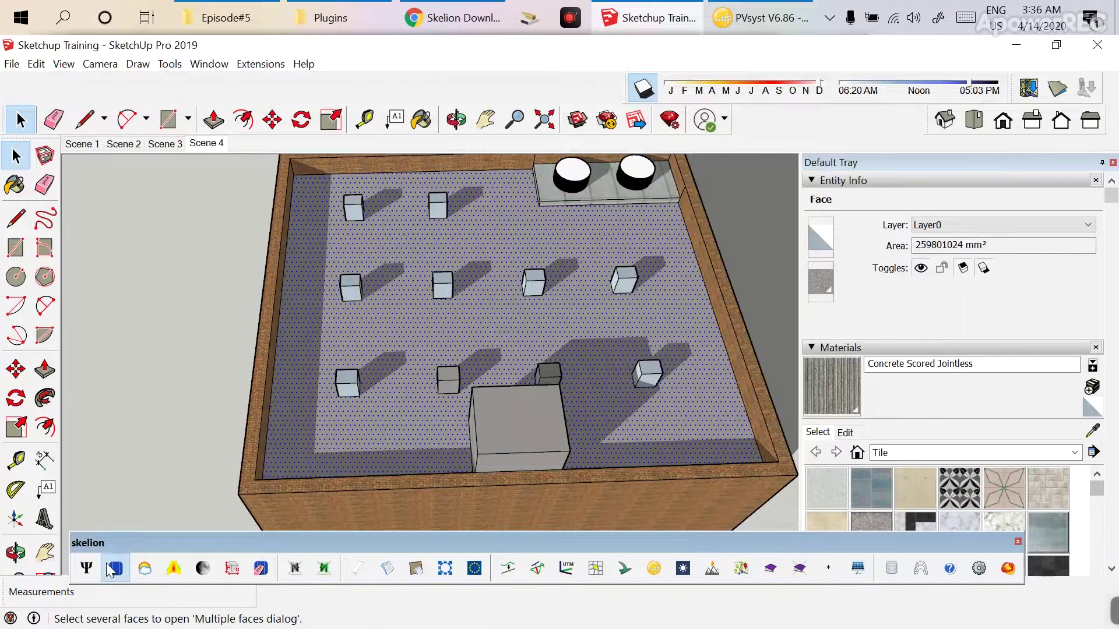
key("Return")
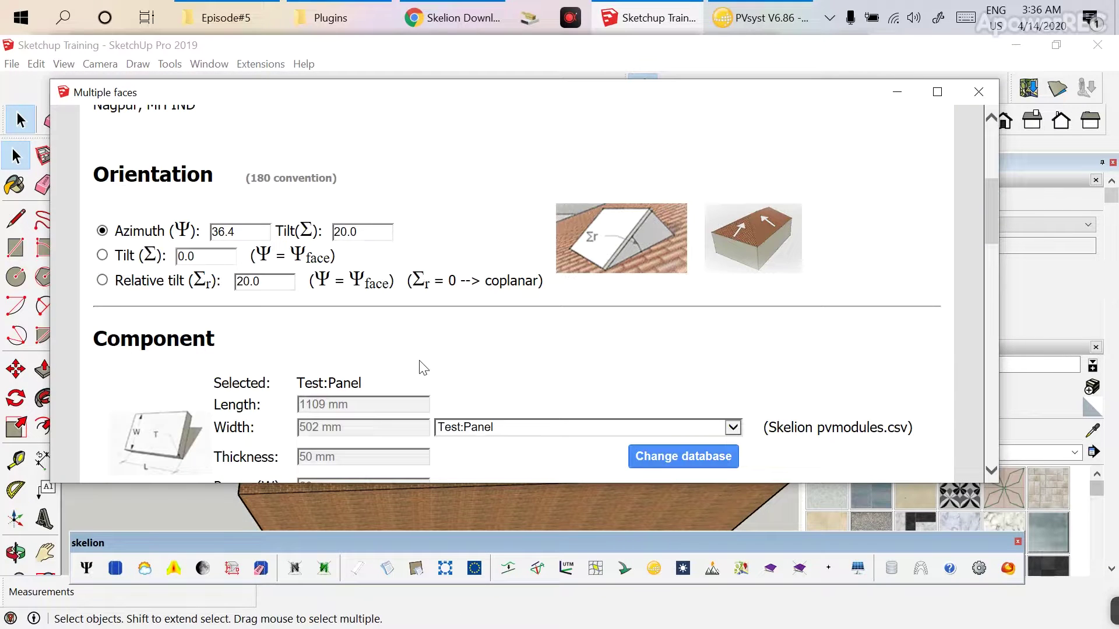
Choose the relative tilt orientation, switch to the User PV database and pick the Adani Solar:ASP 7 325 - 5BB component.
left_click(102, 280)
left_click(683, 456)
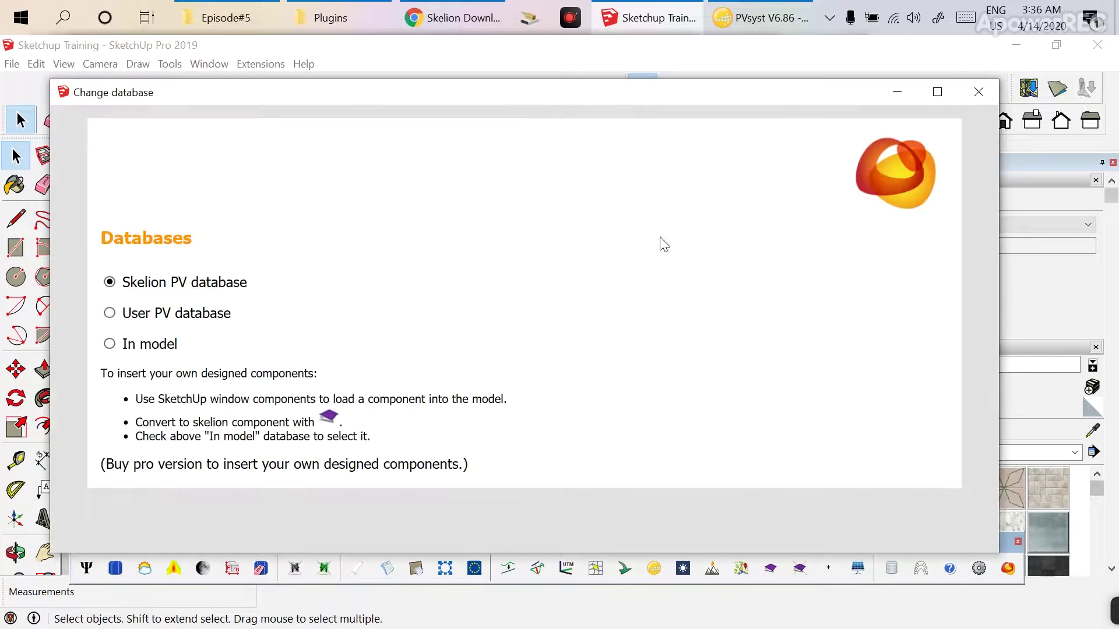
left_click(110, 314)
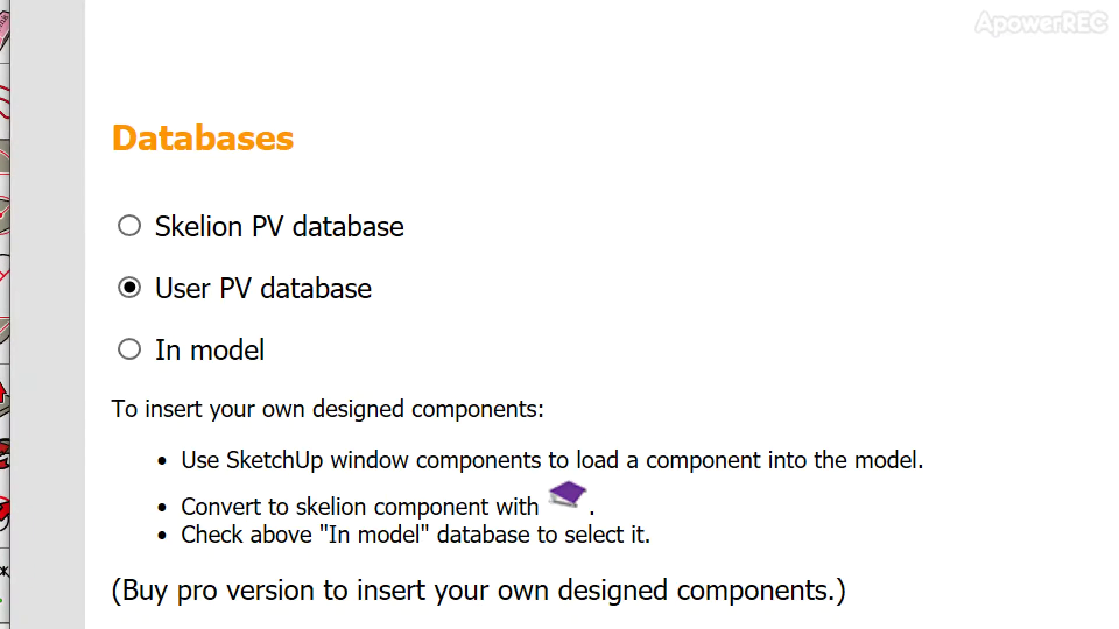
left_click_drag(124, 320, 235, 325)
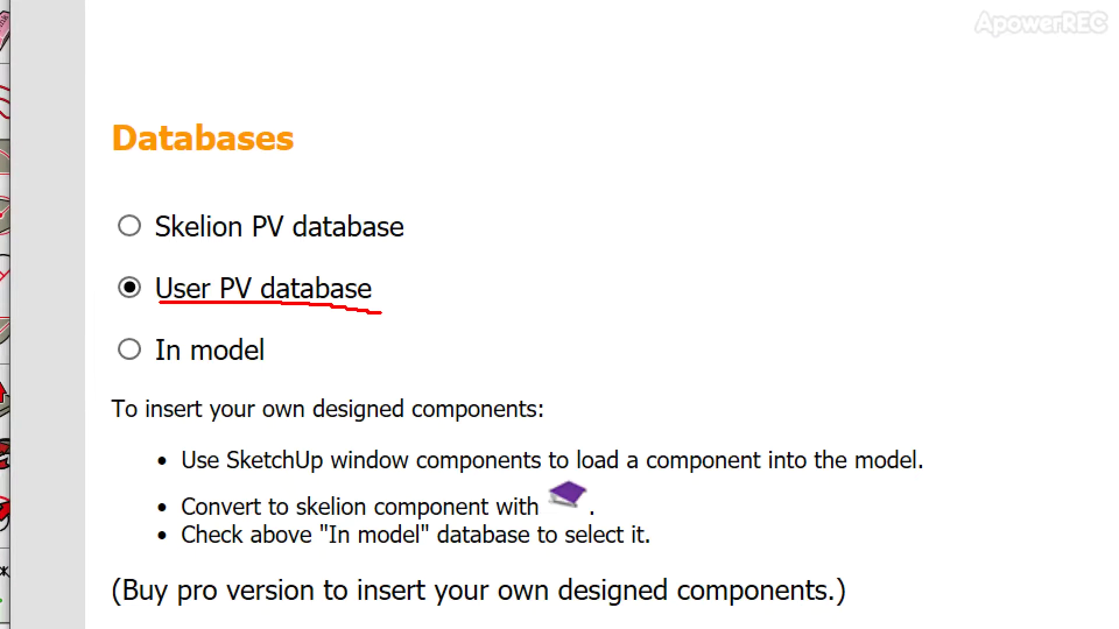
left_click_drag(382, 313, 431, 313)
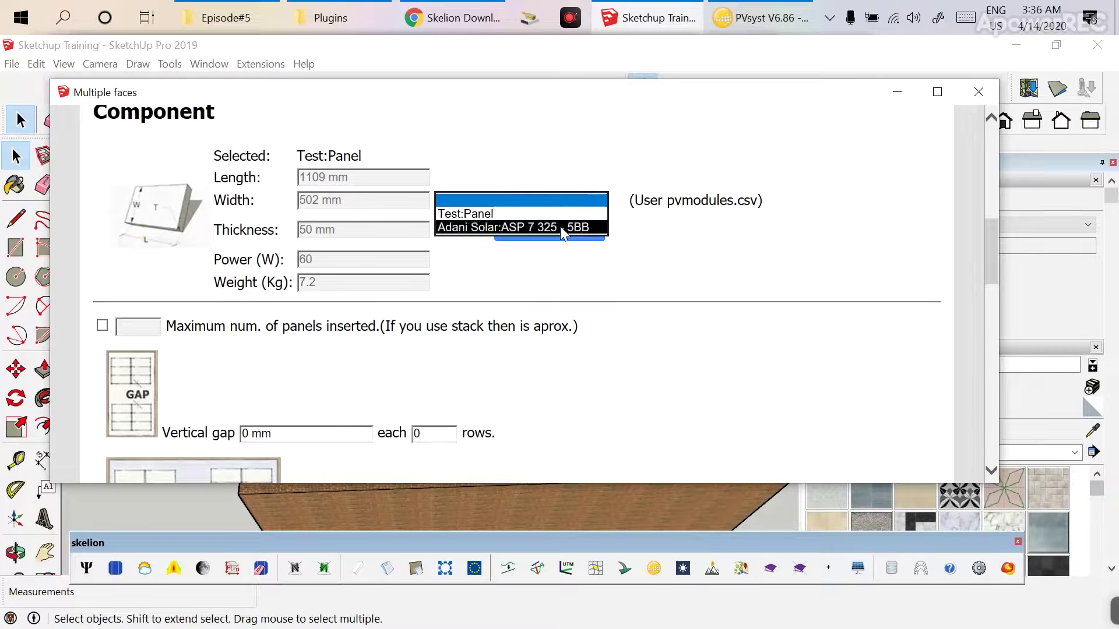
left_click(560, 226)
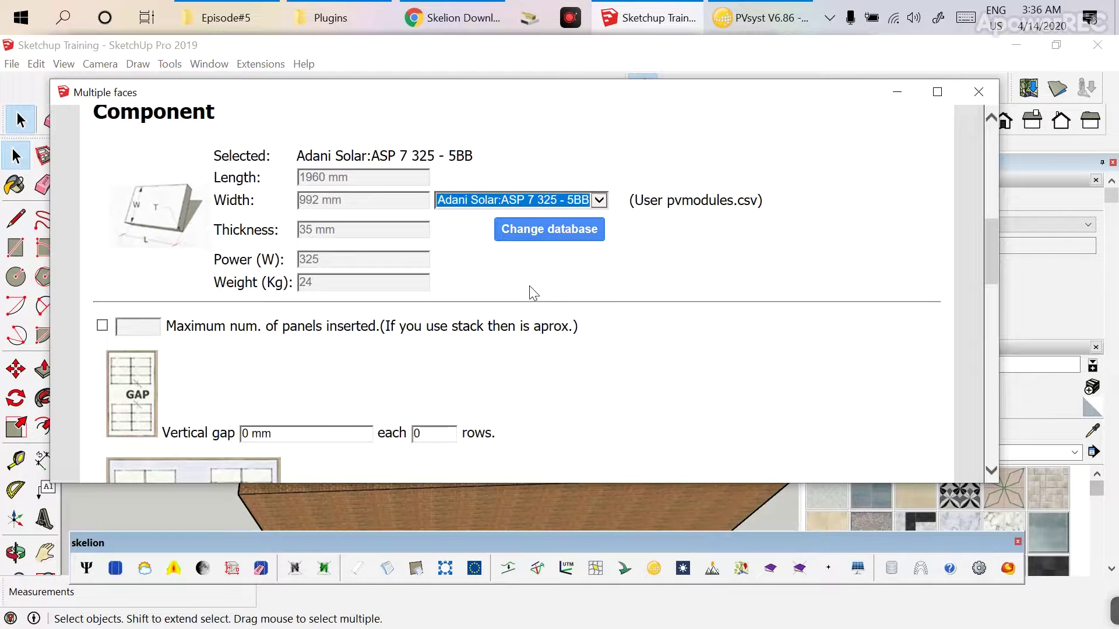
Try limiting the maximum number of inserted panels to 100.
scroll(530, 287, "down", 2)
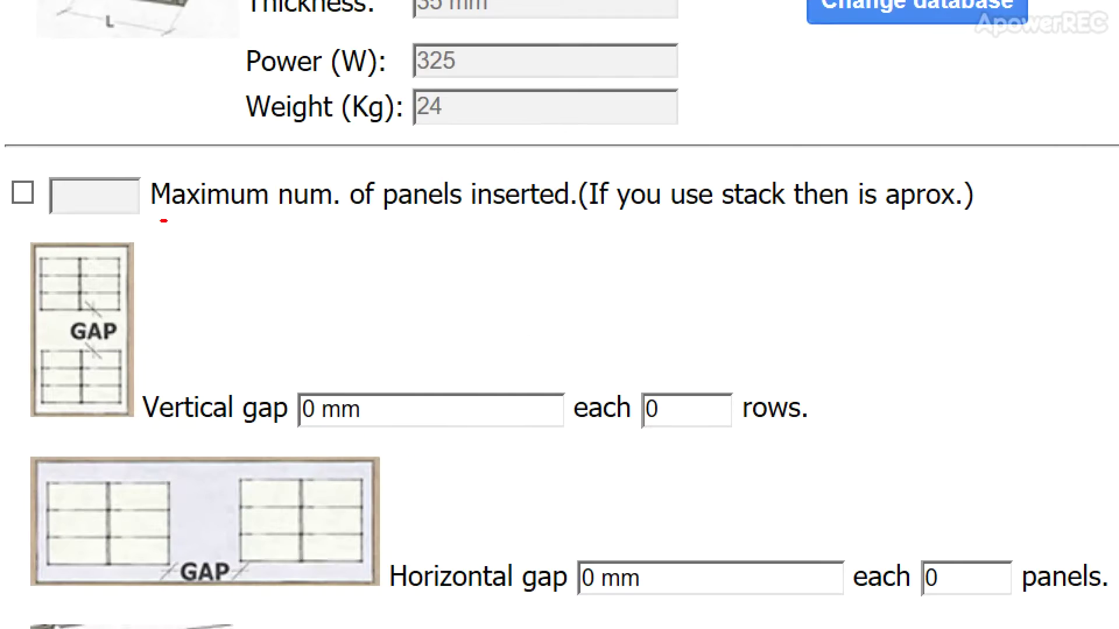
left_click_drag(171, 226, 526, 224)
left_click_drag(869, 217, 993, 215)
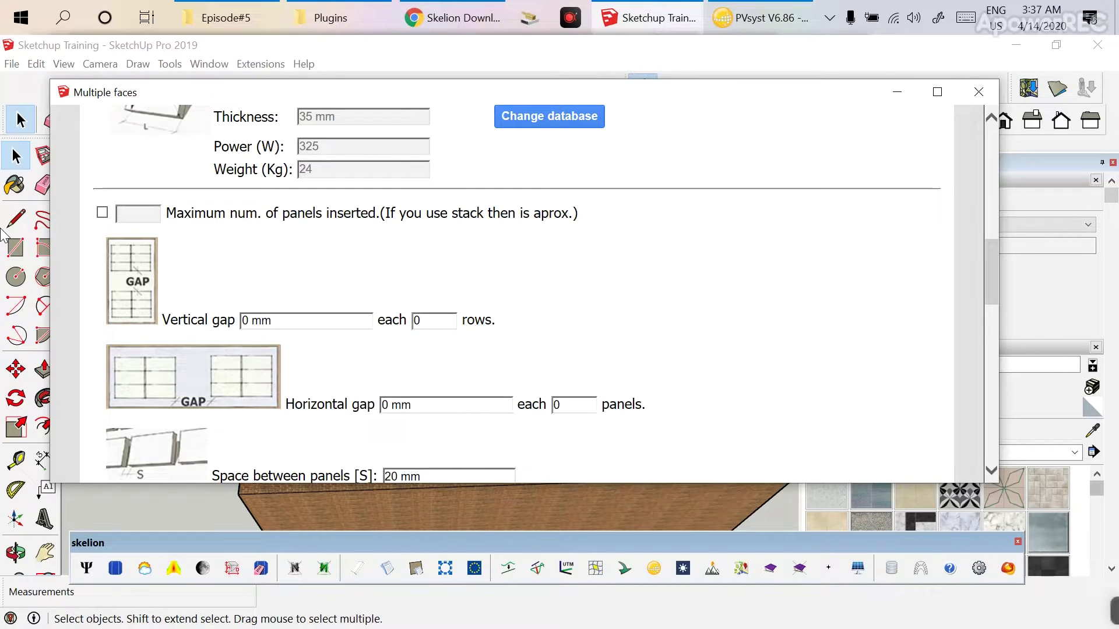
left_click(103, 213)
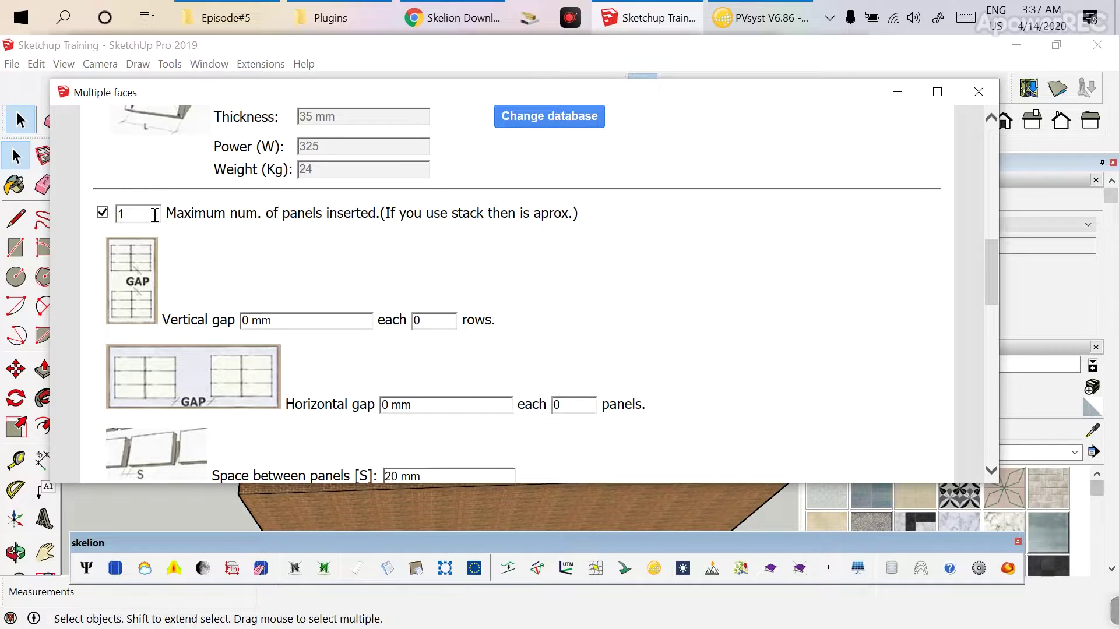
left_click(154, 215)
type("00")
left_click(103, 212)
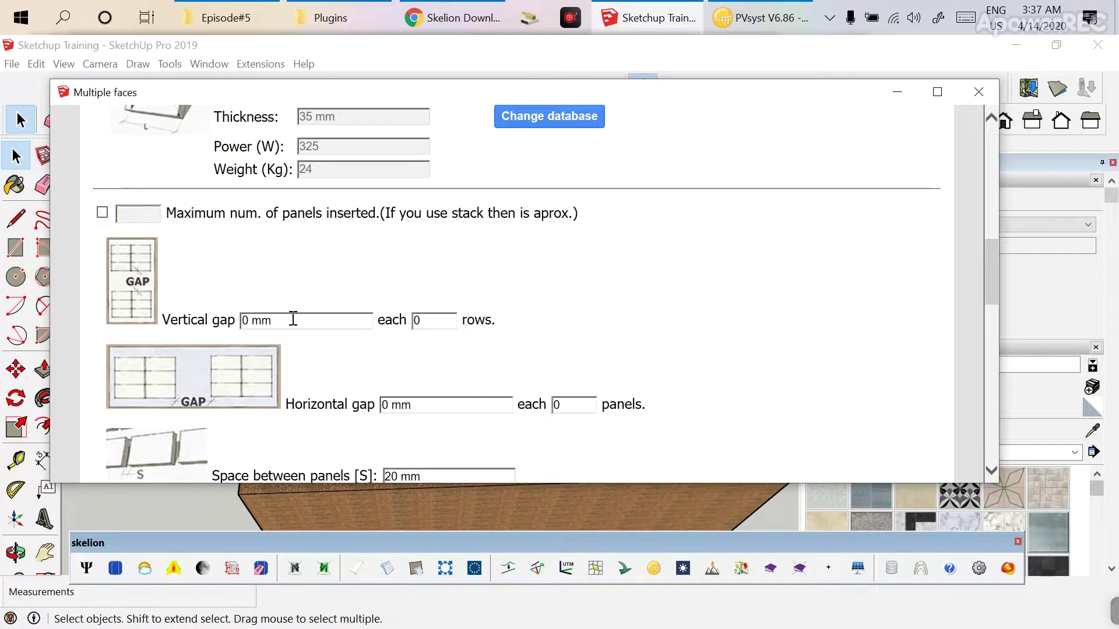
Set the number of stacked components to 2 for the portrait panel layout.
left_click_drag(89, 269, 145, 269)
left_click_drag(92, 289, 102, 286)
scroll(314, 352, "down", 2)
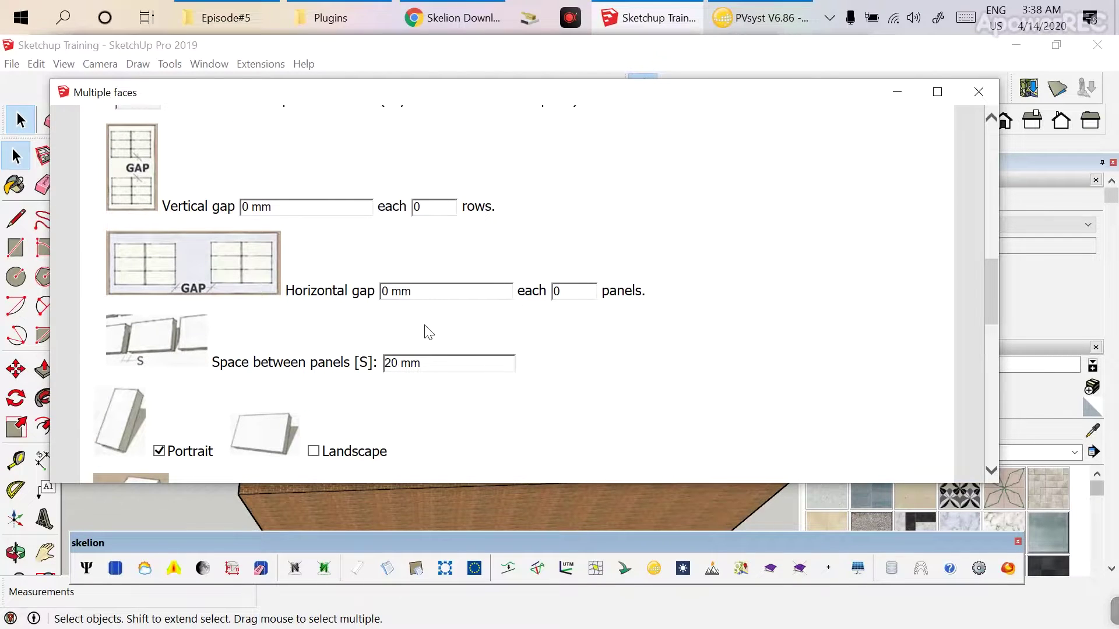
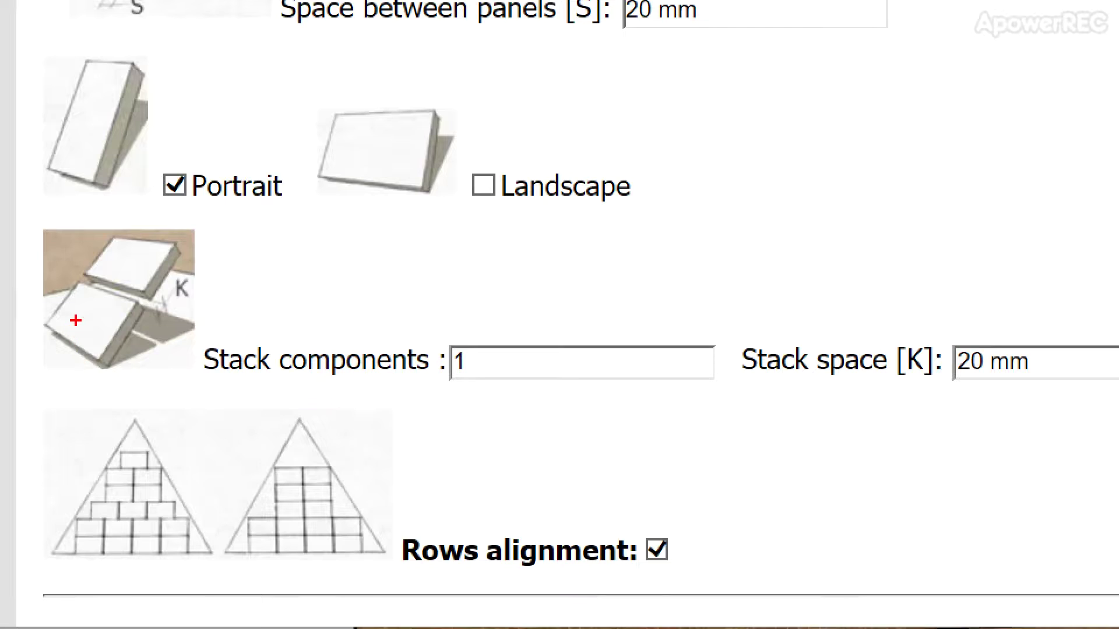
left_click(76, 321)
left_click(134, 253)
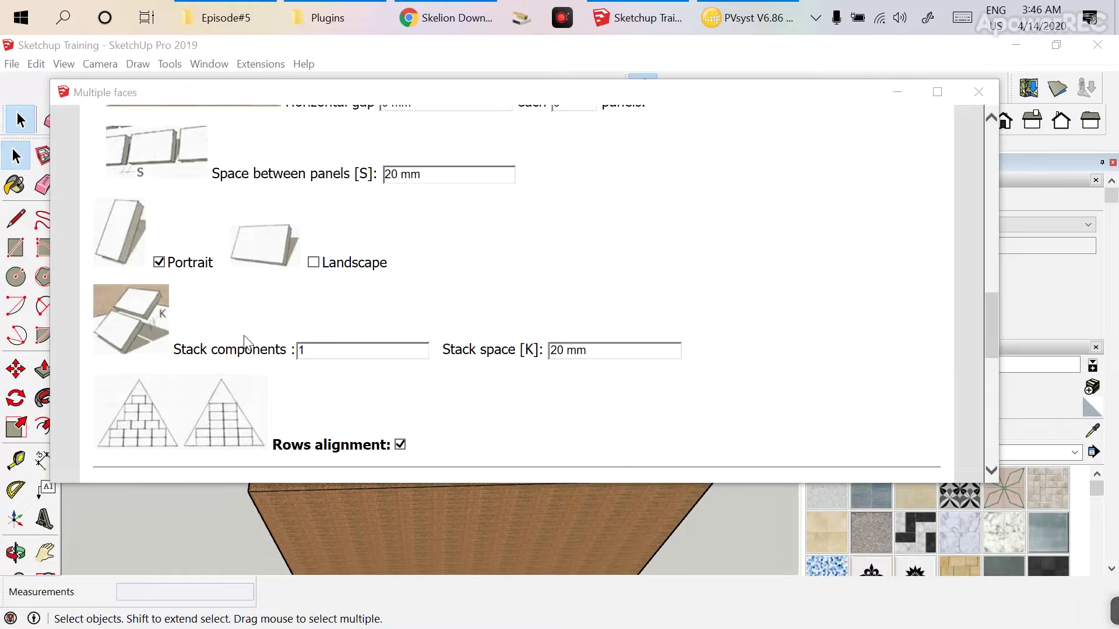
double_click(448, 368)
type("2")
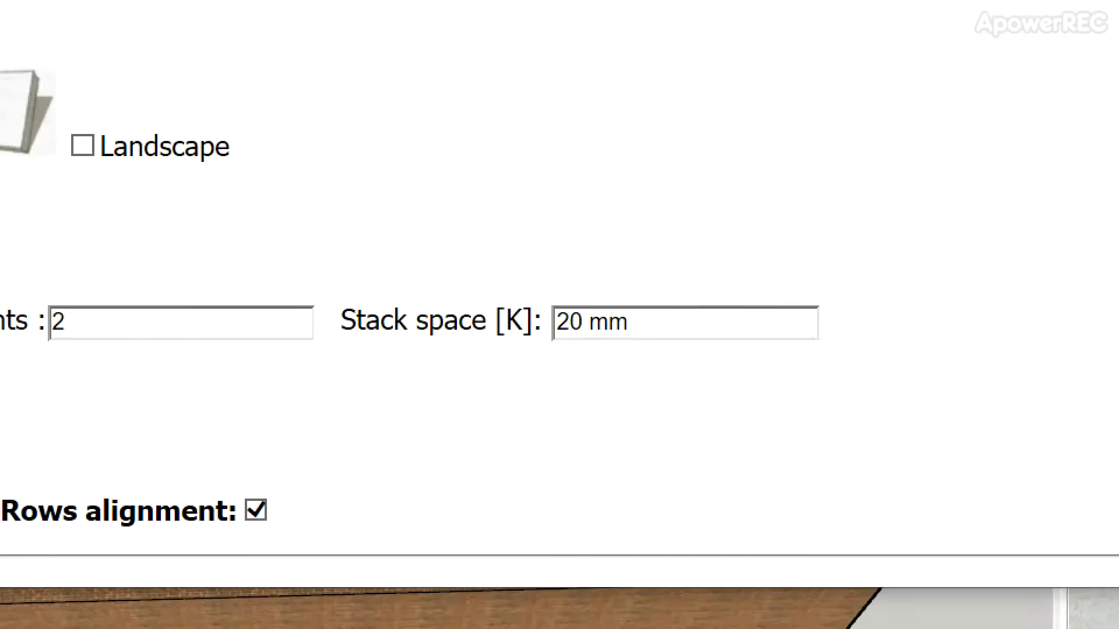
mouse_move(472, 299)
left_mouse_down()
mouse_move(528, 288)
mouse_move(489, 358)
mouse_move(491, 266)
left_mouse_up()
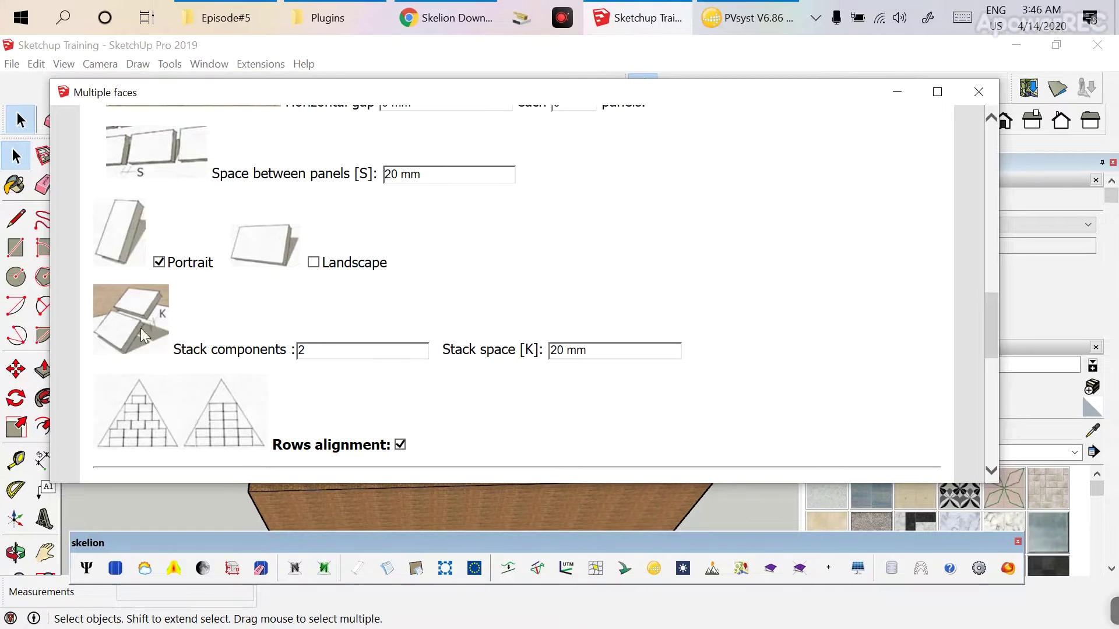
left_click_drag(153, 309, 236, 275)
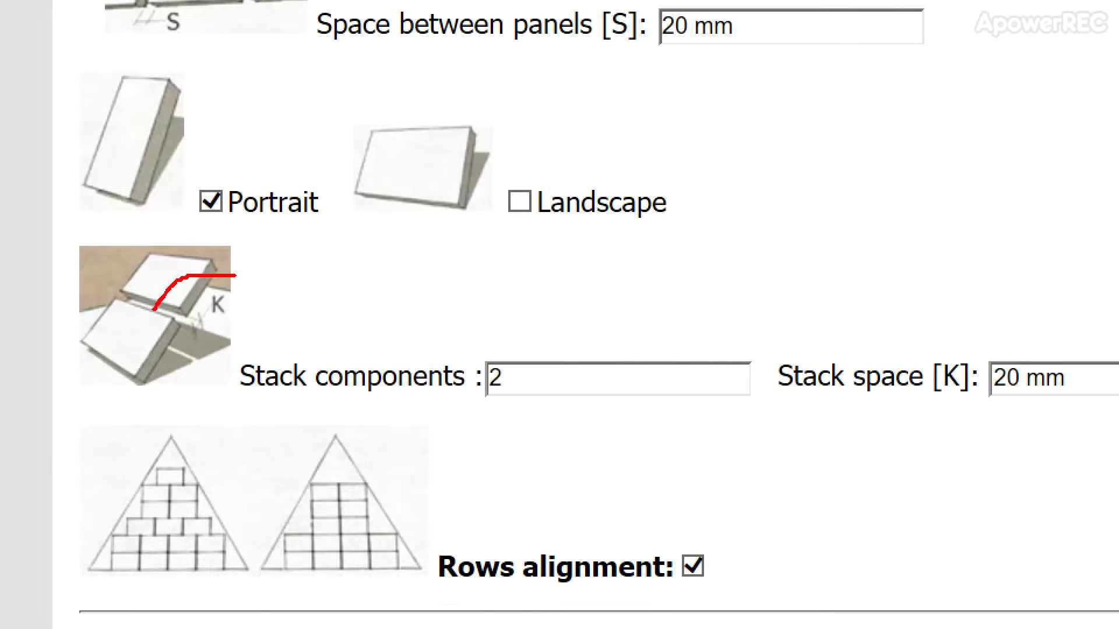
scroll(387, 186, "up", 2)
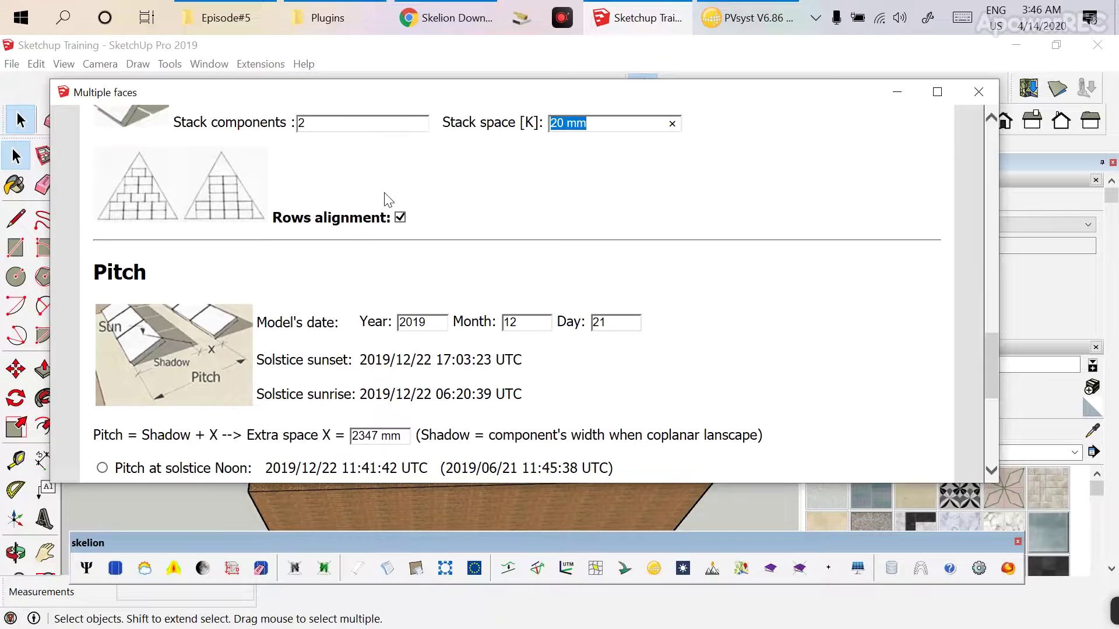
Keep the user-defined pitch of 6049 mm and insert the solar panels on the roof face.
scroll(387, 200, "down", 3)
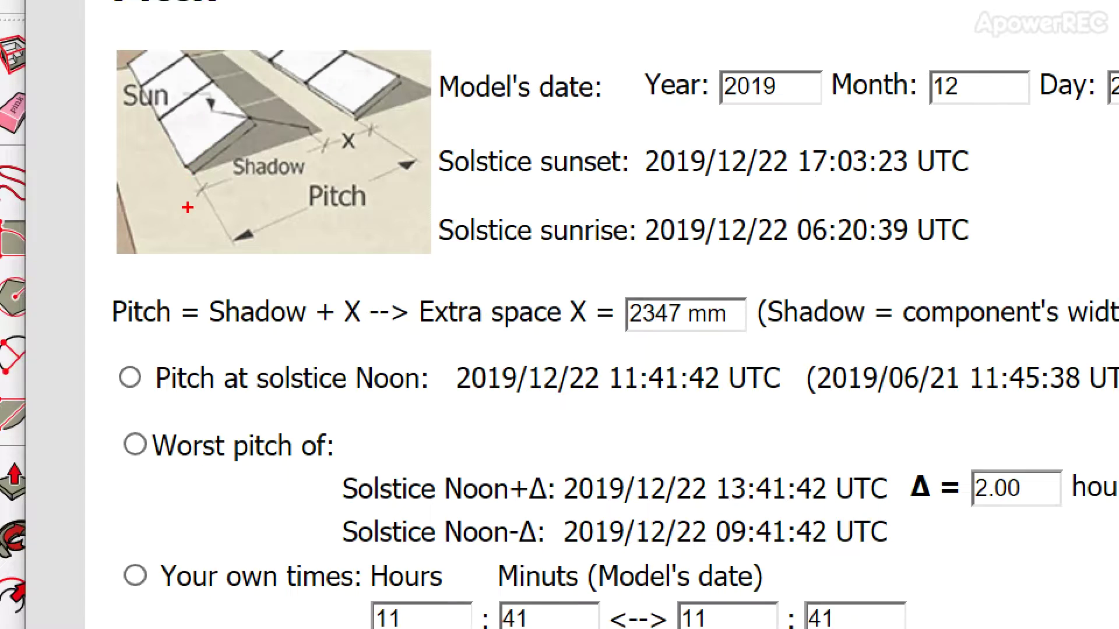
mouse_move(187, 206)
left_mouse_down()
mouse_move(320, 162)
mouse_move(239, 124)
mouse_move(160, 167)
mouse_move(185, 201)
mouse_move(217, 205)
left_mouse_up()
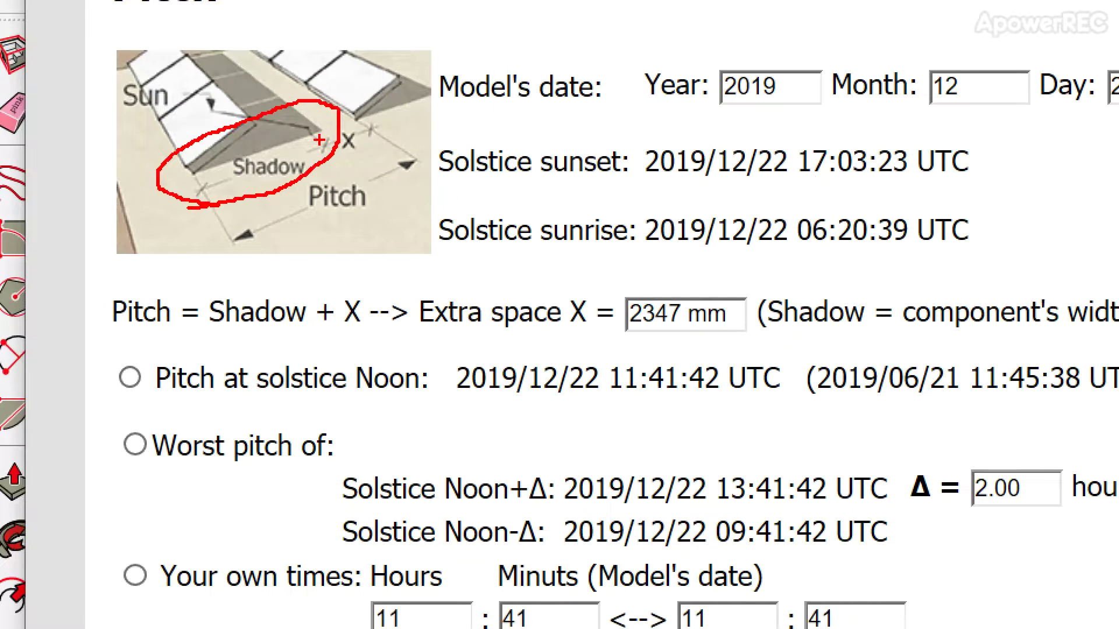
left_click_drag(319, 140, 320, 136)
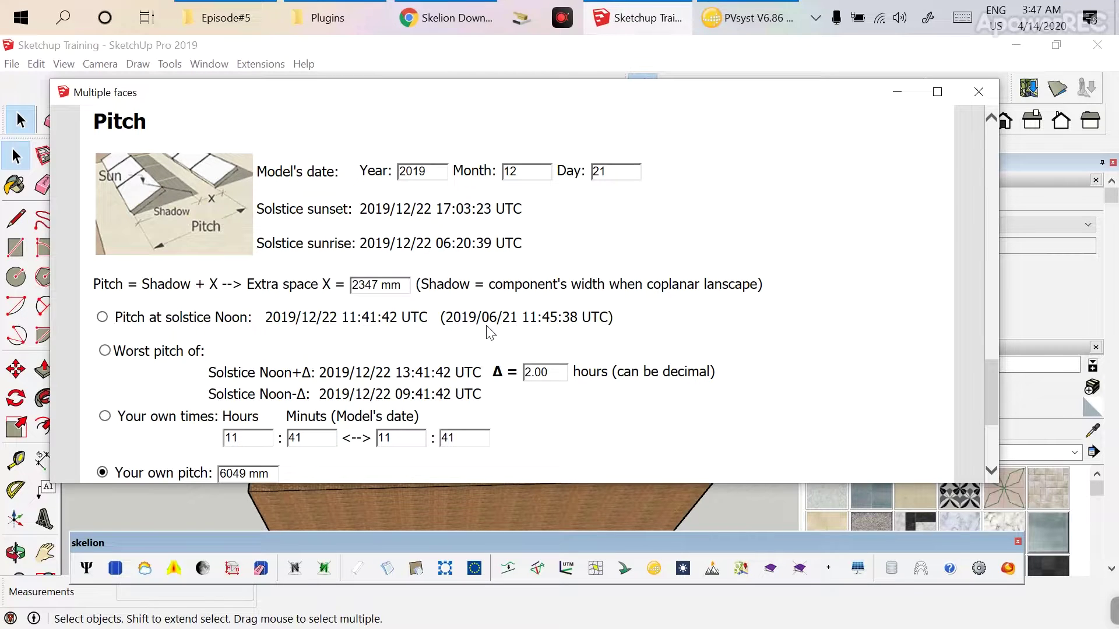
scroll(481, 356, "down", 3)
scroll(473, 376, "up", 1)
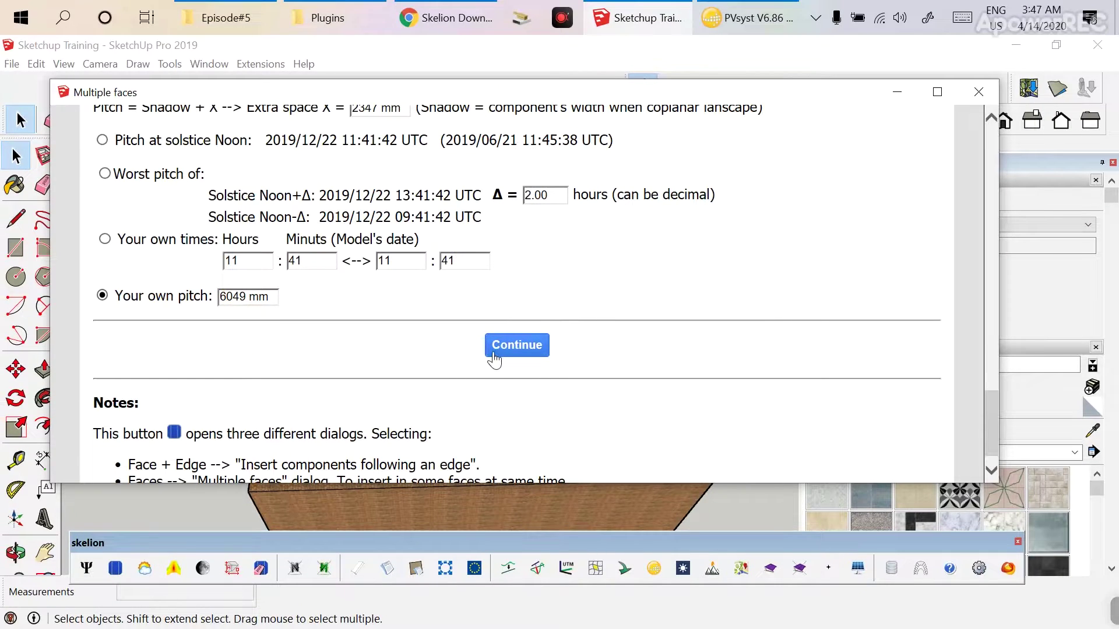
left_click(494, 355)
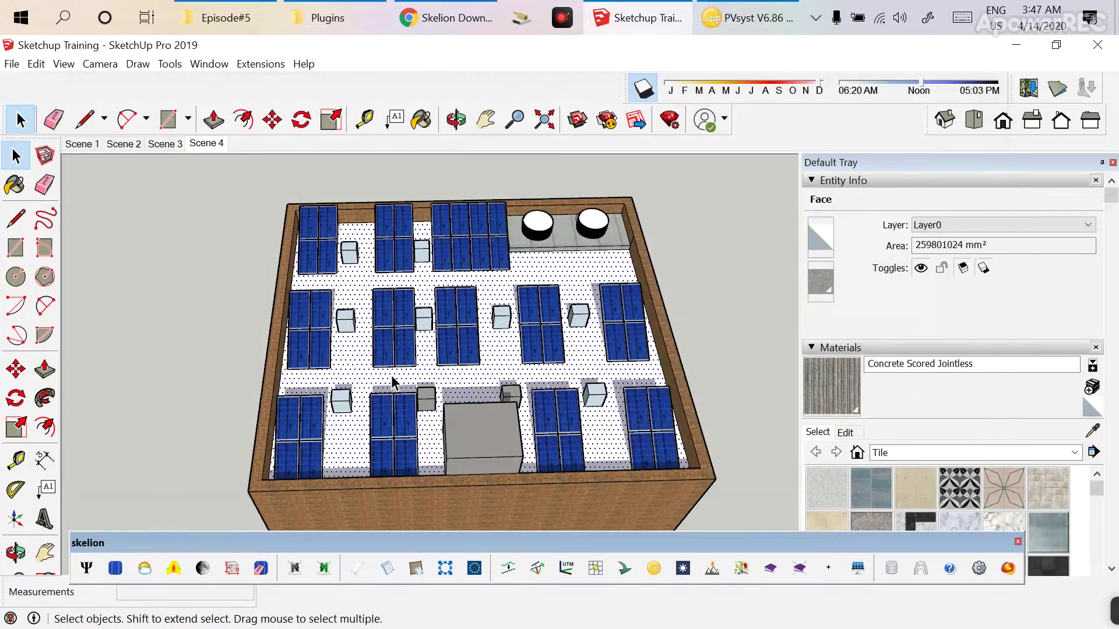
Inspect the inserted panel rows, their tilt and their clearance from the roof obstacles from several angles.
scroll(271, 373, "up", 3)
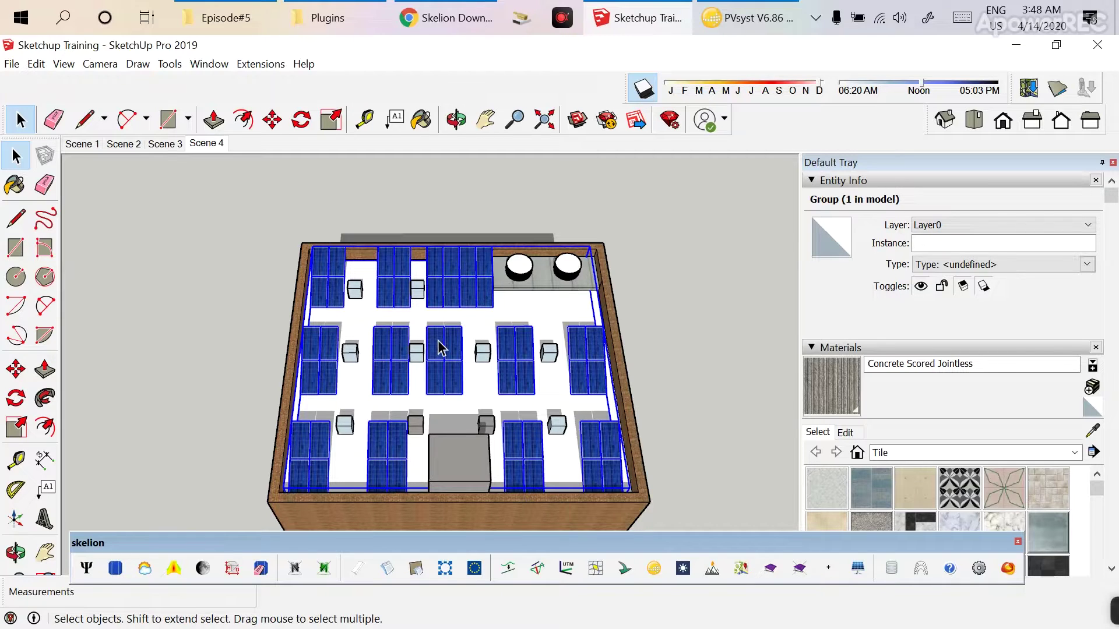
middle_click_drag(441, 348, 431, 280)
scroll(502, 327, "up", 6)
scroll(410, 298, "down", 8)
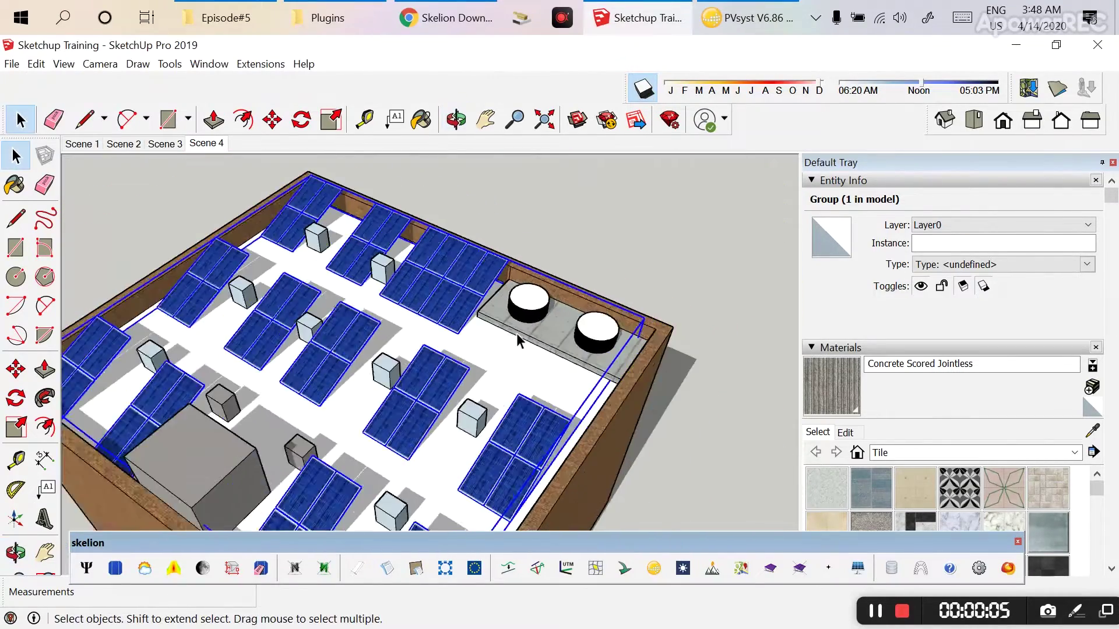
scroll(517, 334, "down", 5)
middle_click_drag(517, 343, 459, 359)
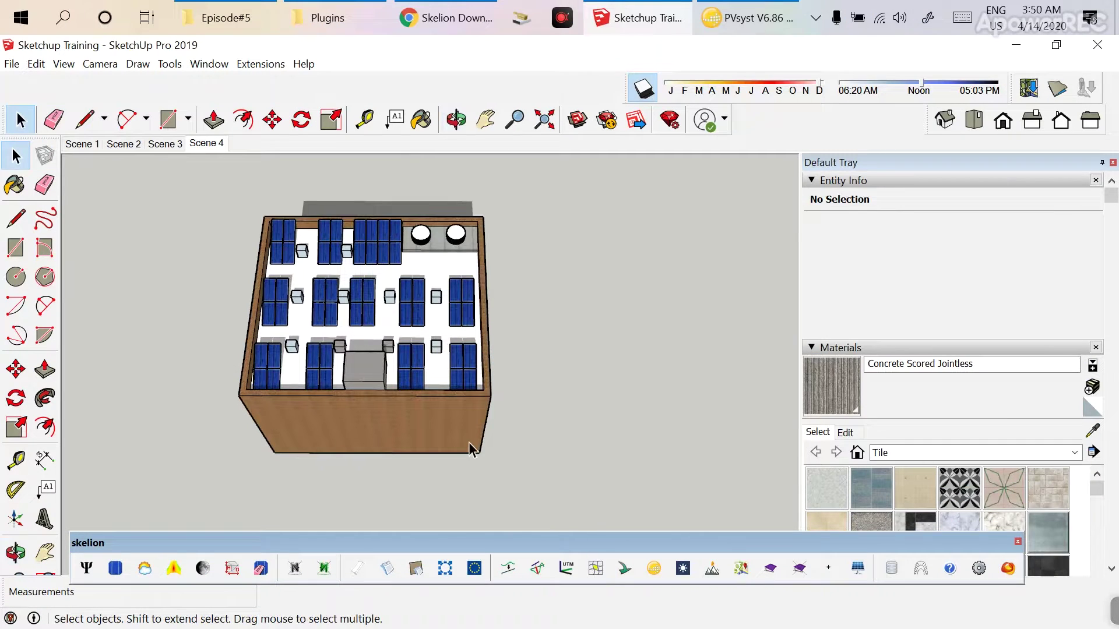
Open Skelion's analysis report and run it with shading losses calculated and drawn on the panels.
left_click(388, 569)
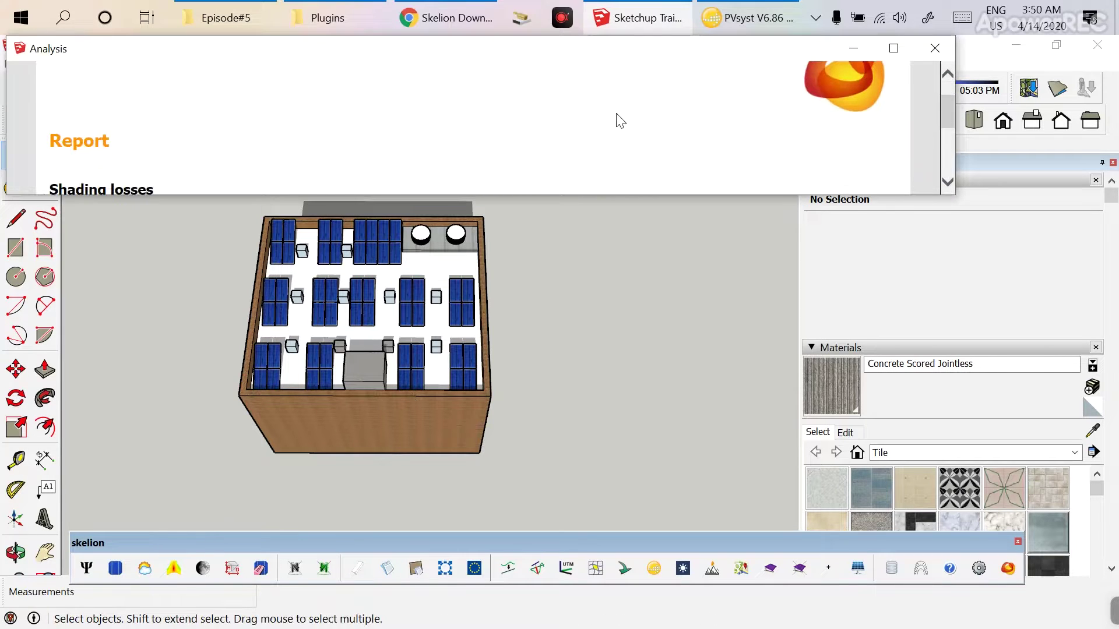
scroll(687, 117, "down", 1)
left_click(893, 47)
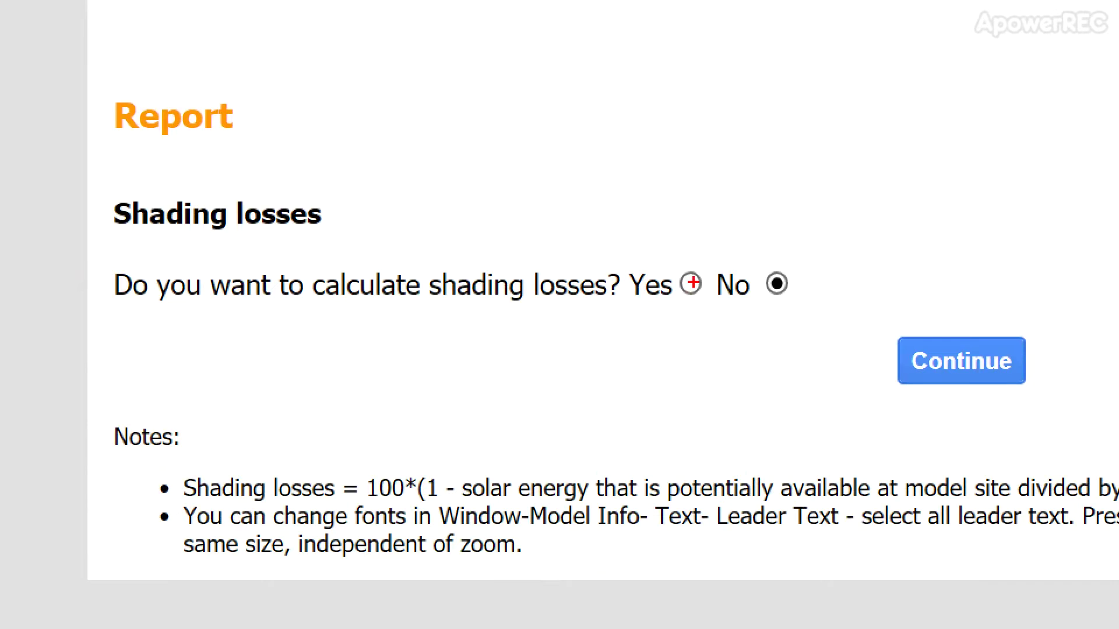
key("super+space")
left_click(691, 284)
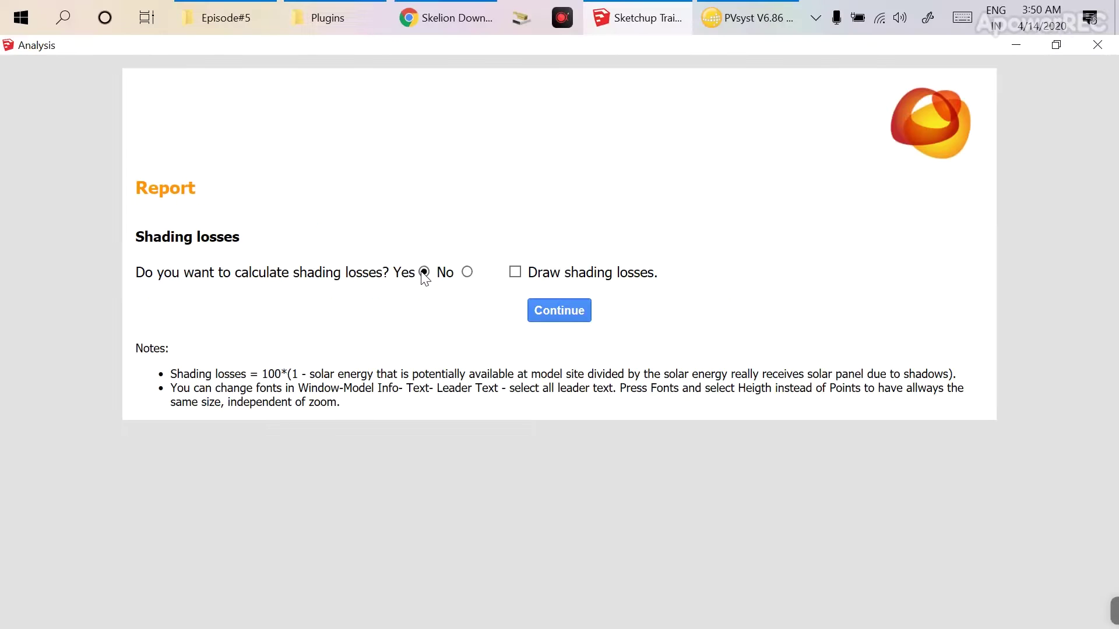
left_click(515, 273)
left_click(565, 315)
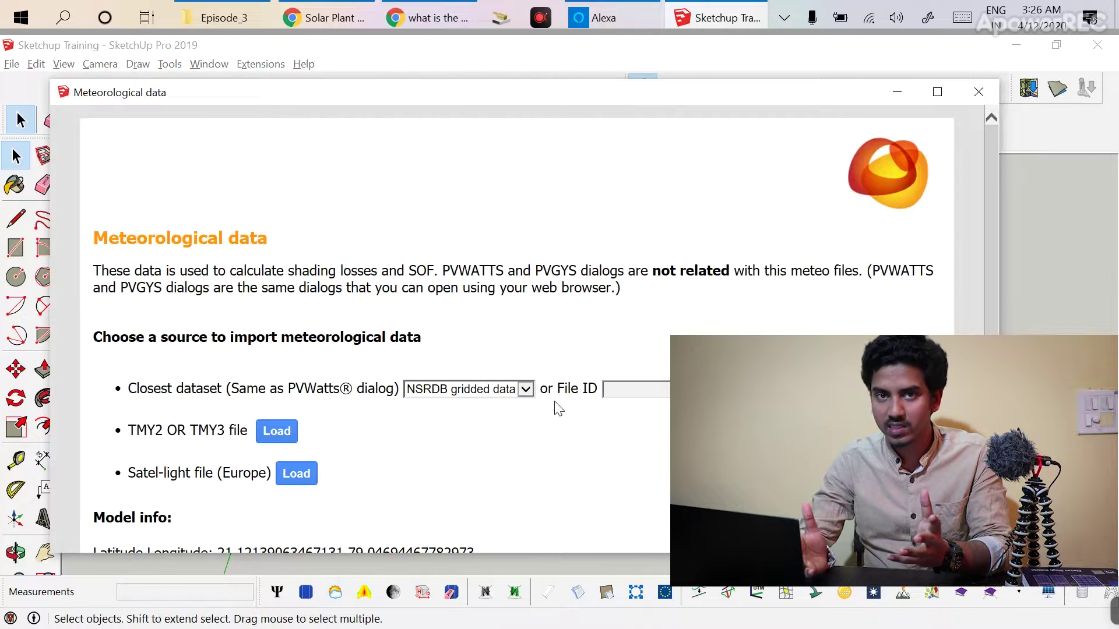
Load the closest International dataset as the model's meteorological data and close the dialog.
scroll(555, 405, "down", 5)
left_click(526, 211)
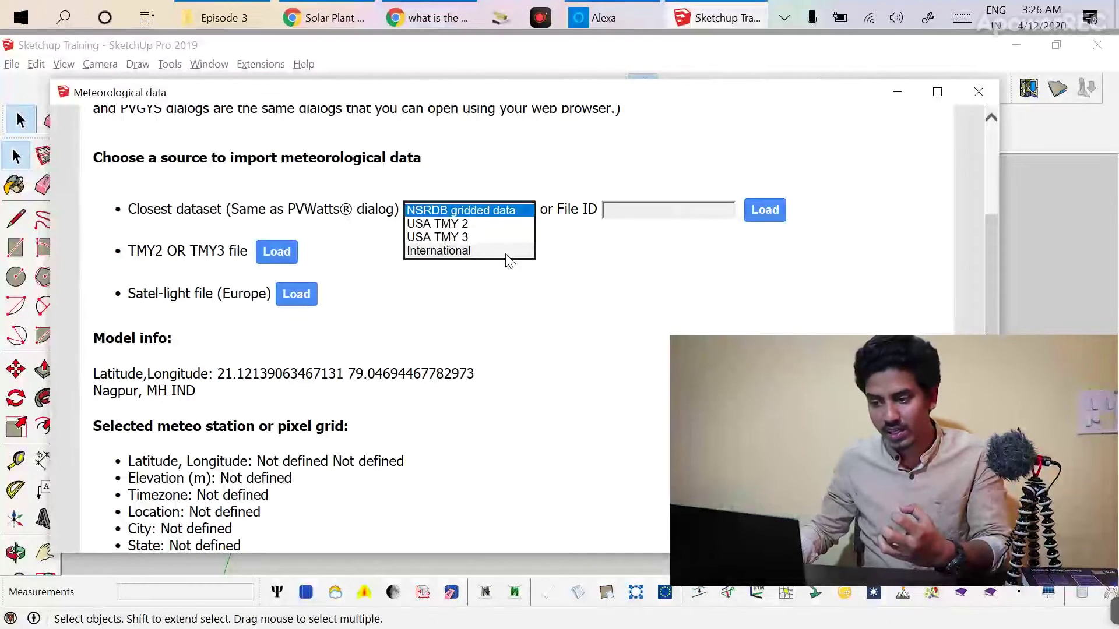
left_click(507, 252)
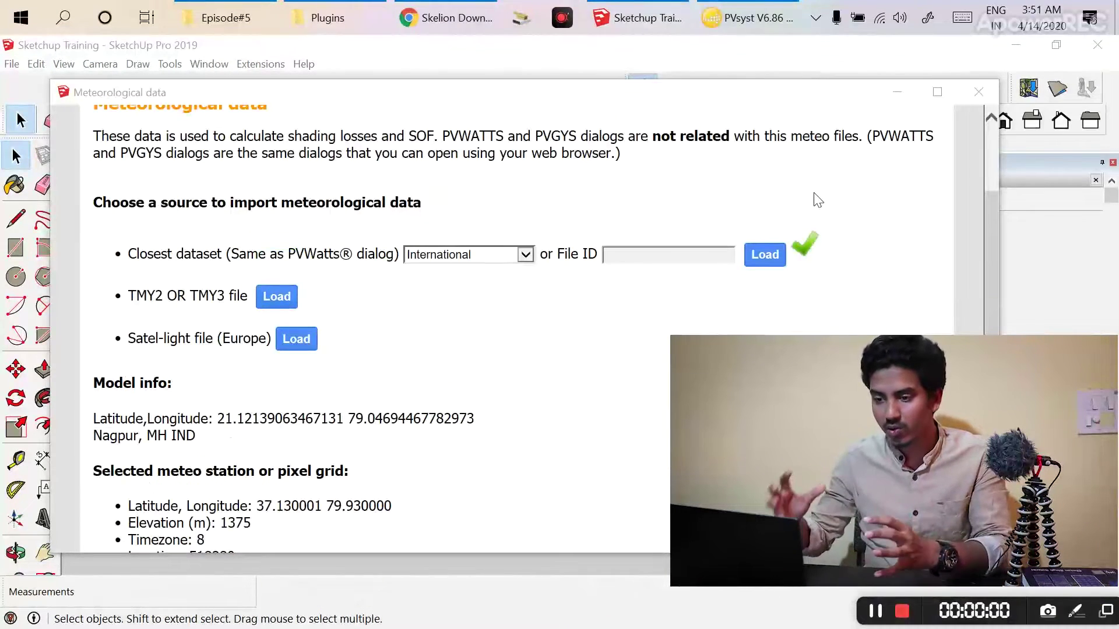
scroll(754, 334, "down", 4)
scroll(754, 334, "up", 7)
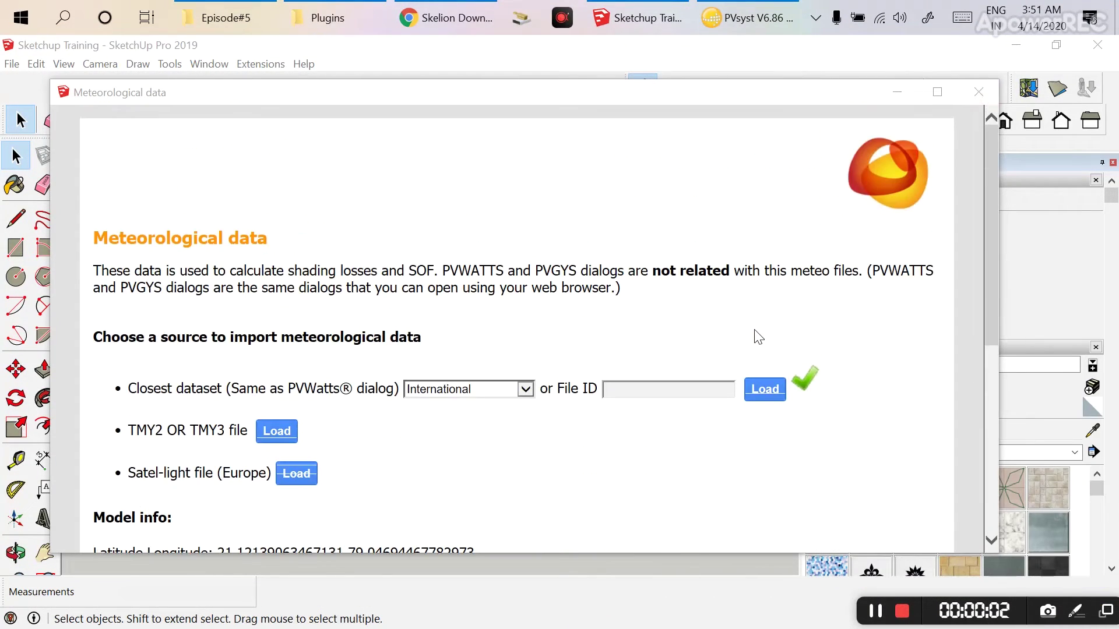
left_click(979, 91)
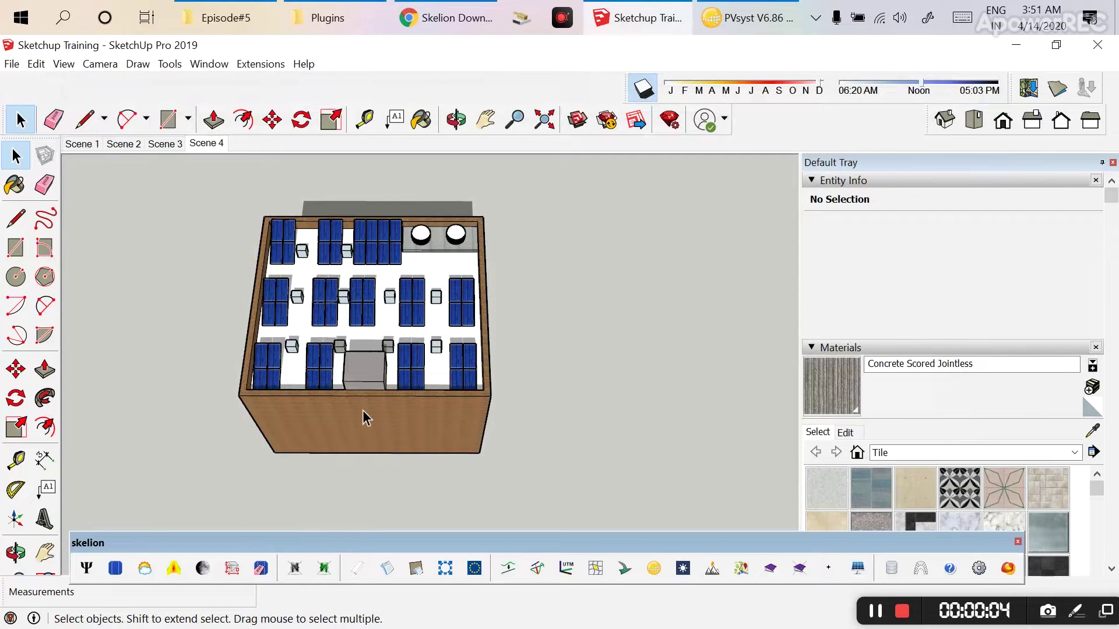
Run Skelion's report with shading losses calculated and drawn on the panels, check the total shading loss, and close it.
left_click(398, 574)
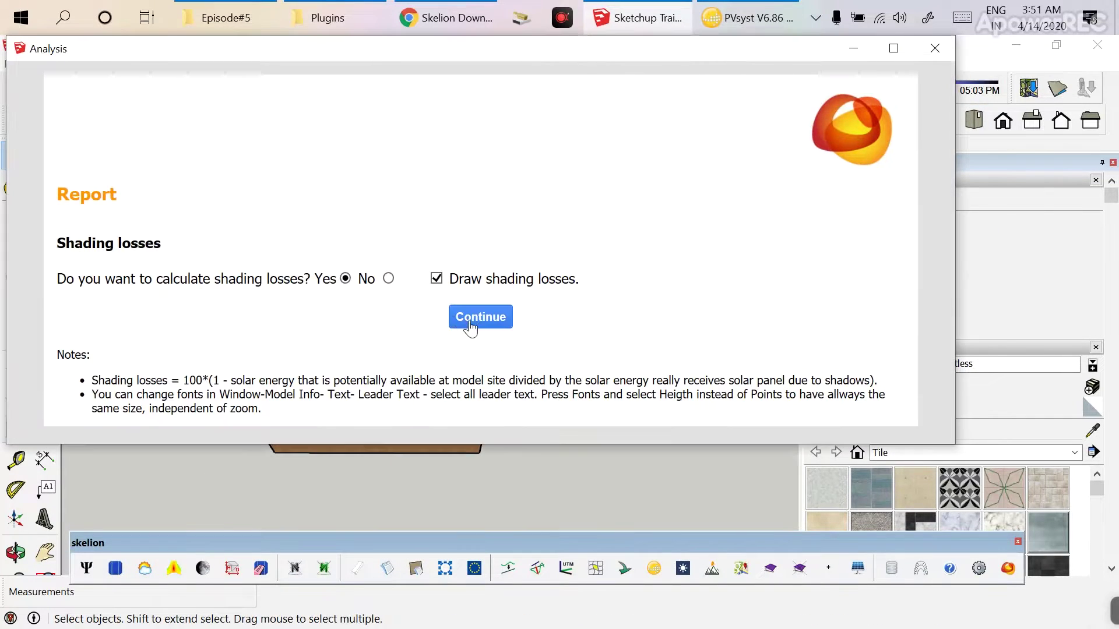
left_click(482, 327)
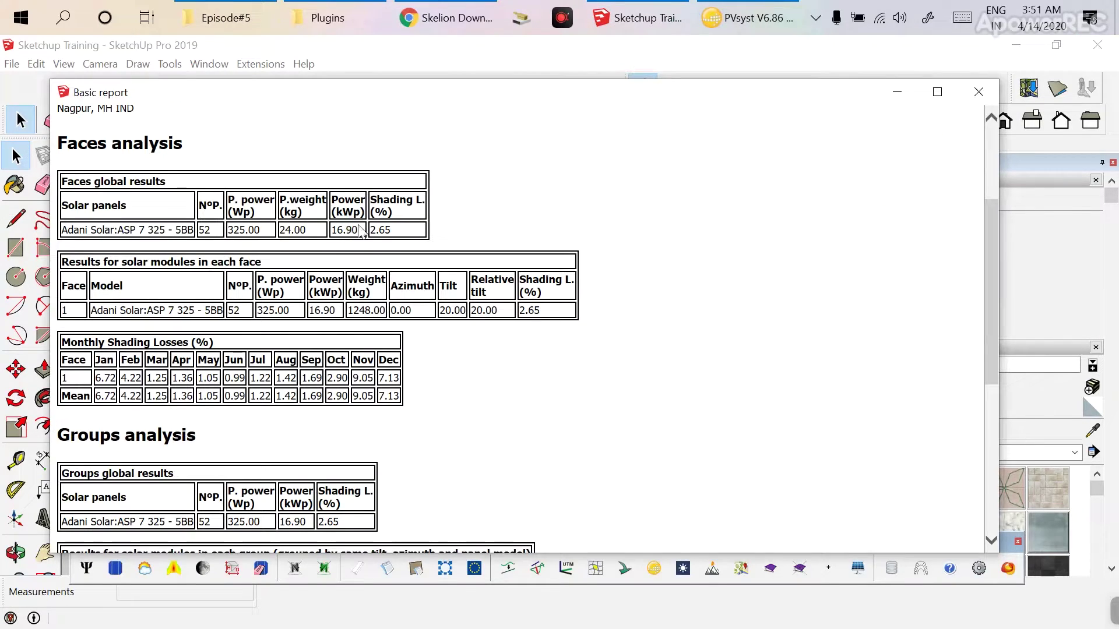
left_click_drag(371, 230, 394, 229)
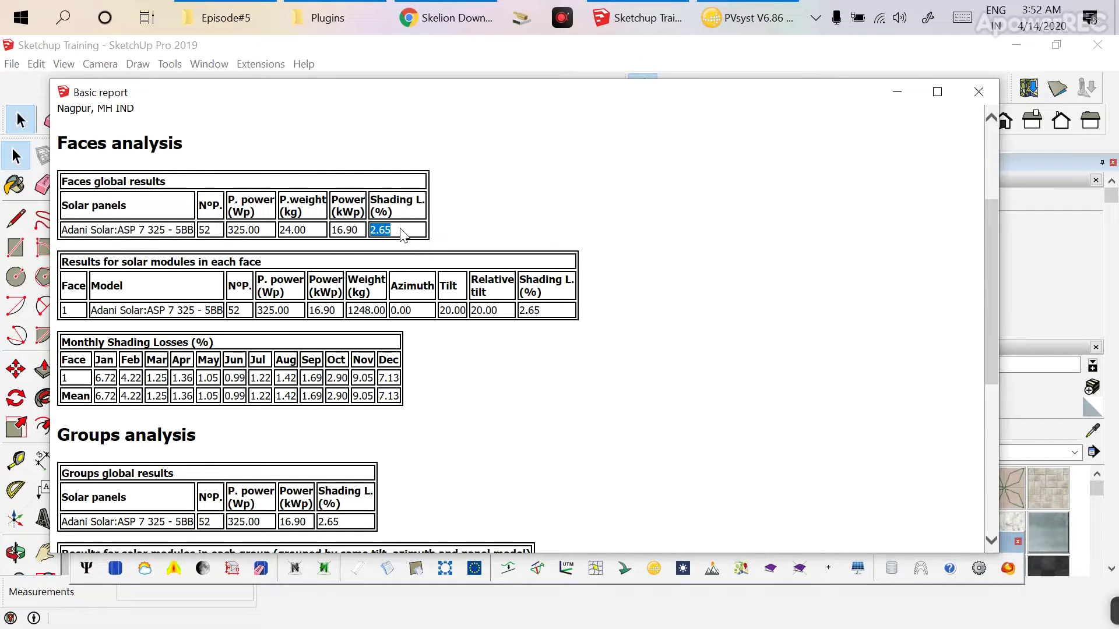
left_click(978, 91)
Select the group of solar panels on the roof and move it vertically upward to raise the panels.
scroll(452, 338, "up", 5)
scroll(452, 338, "up", 5)
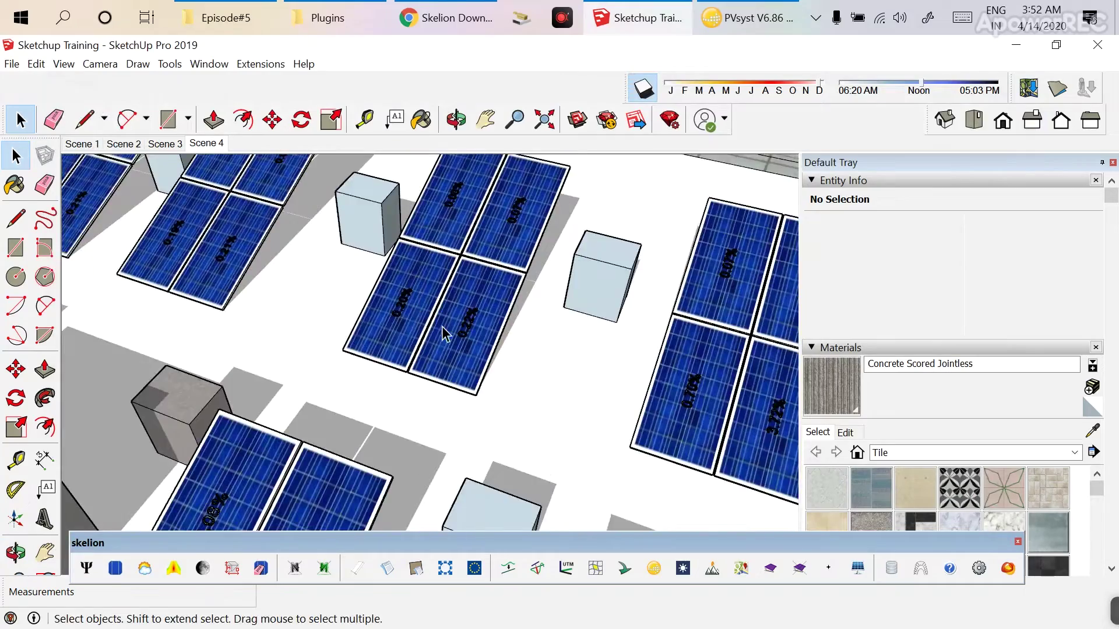
mouse_move(507, 357)
middle_mouse_down()
mouse_move(561, 360)
mouse_move(489, 354)
middle_mouse_up()
scroll(561, 360, "down", 6)
scroll(383, 300, "up", 10)
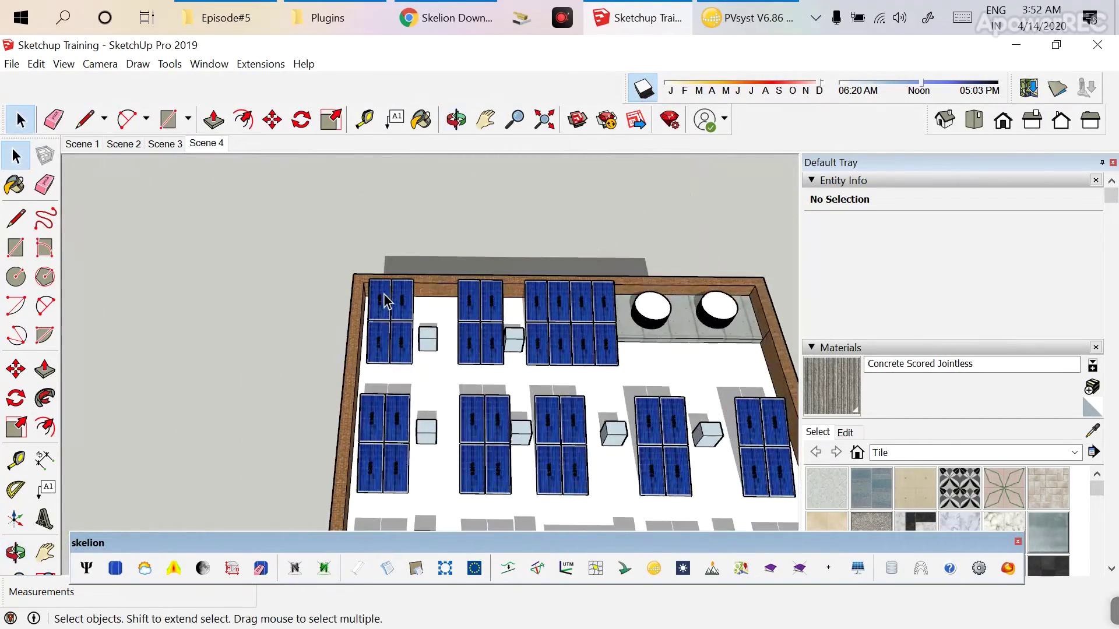
left_click(388, 385)
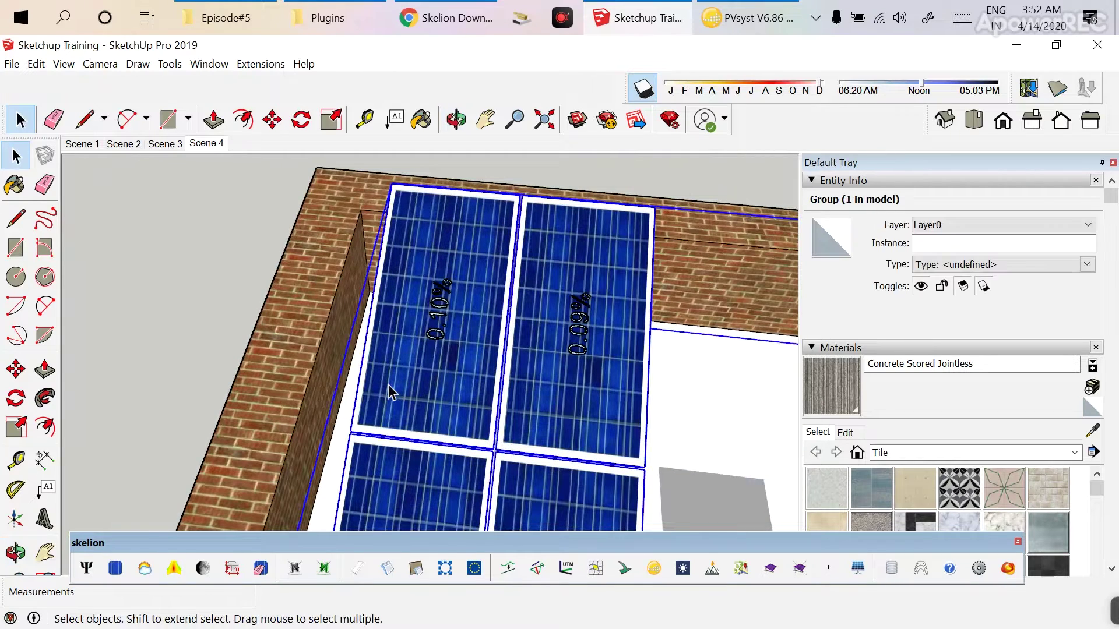
key("m")
scroll(283, 350, "up", 6)
left_click(413, 269)
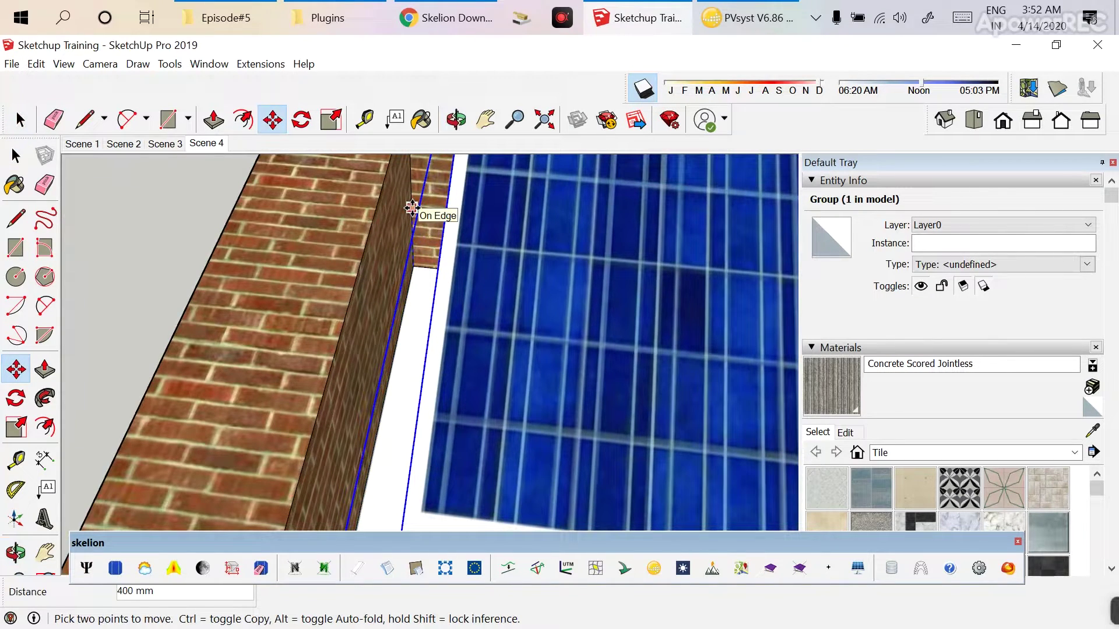
type("9")
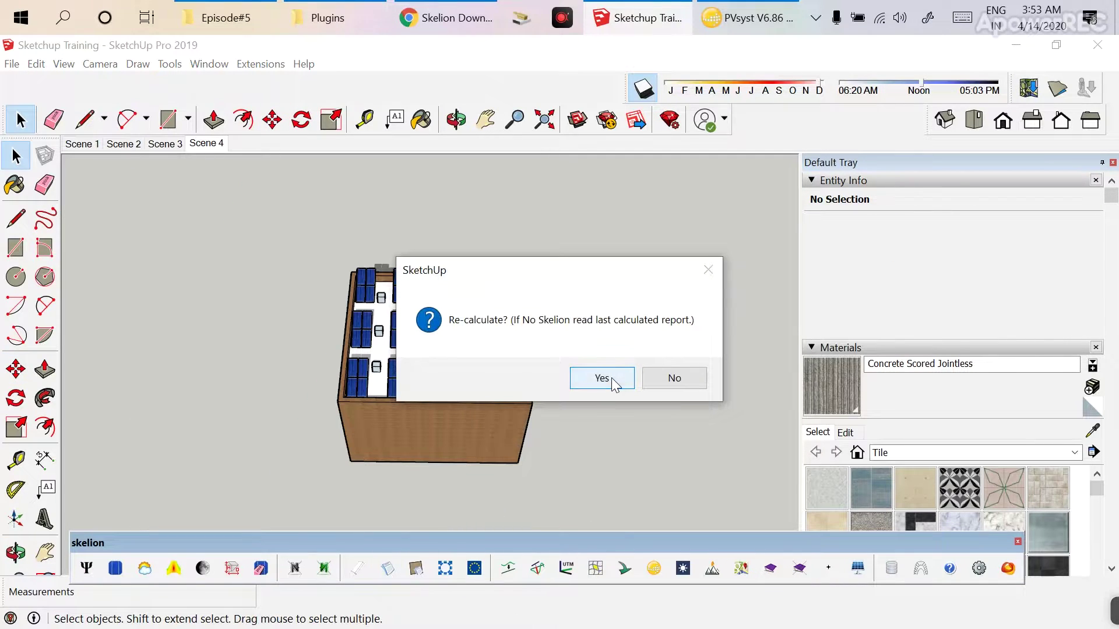
Recalculate the Skelion shading report for the raised panels, check the shading loss and panel count, and close it.
left_click(611, 377)
left_click(481, 318)
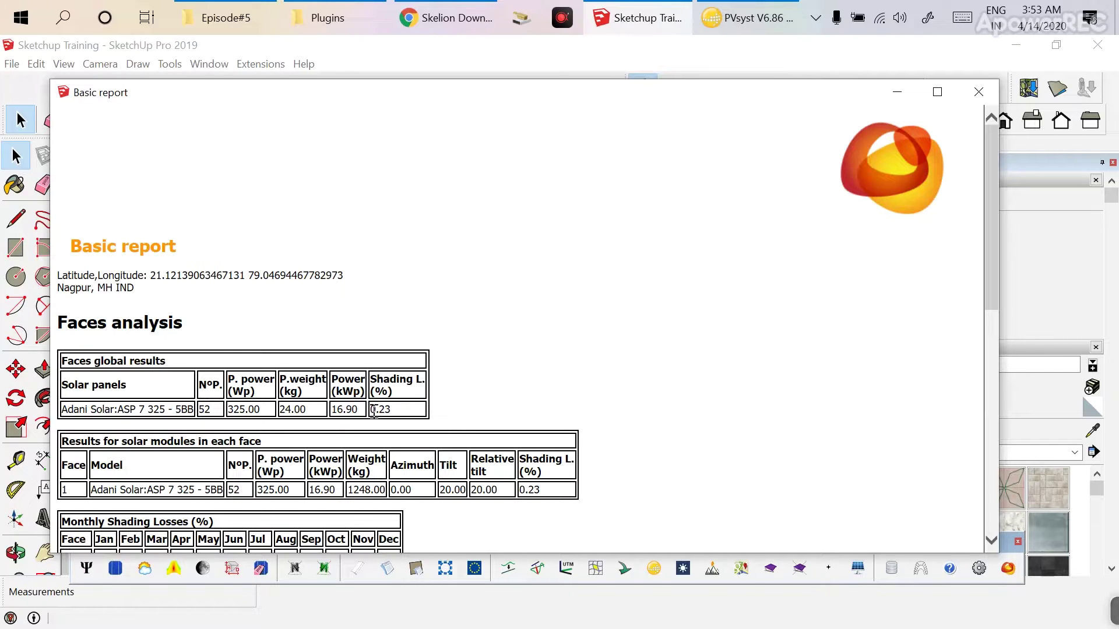
left_click_drag(373, 411, 396, 411)
left_click_drag(212, 410, 198, 410)
key("alt+F4")
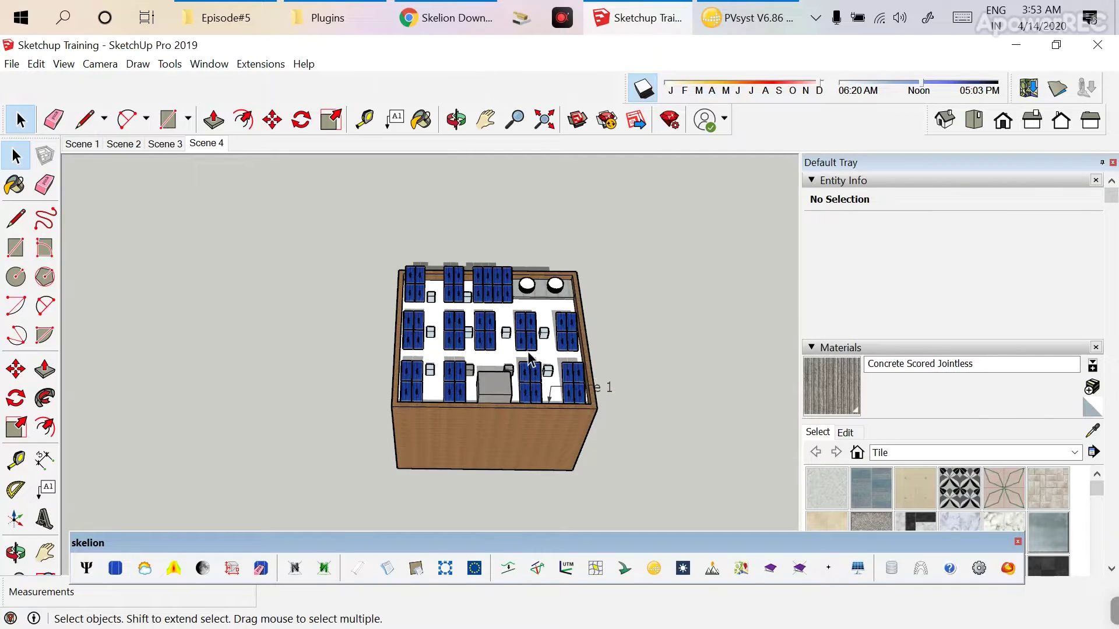
Select the rectangular face beside the building and open Skelion's dialog for inserting panels on multiple faces.
scroll(672, 355, "down", 4)
scroll(650, 365, "down", 2)
scroll(307, 347, "up", 6)
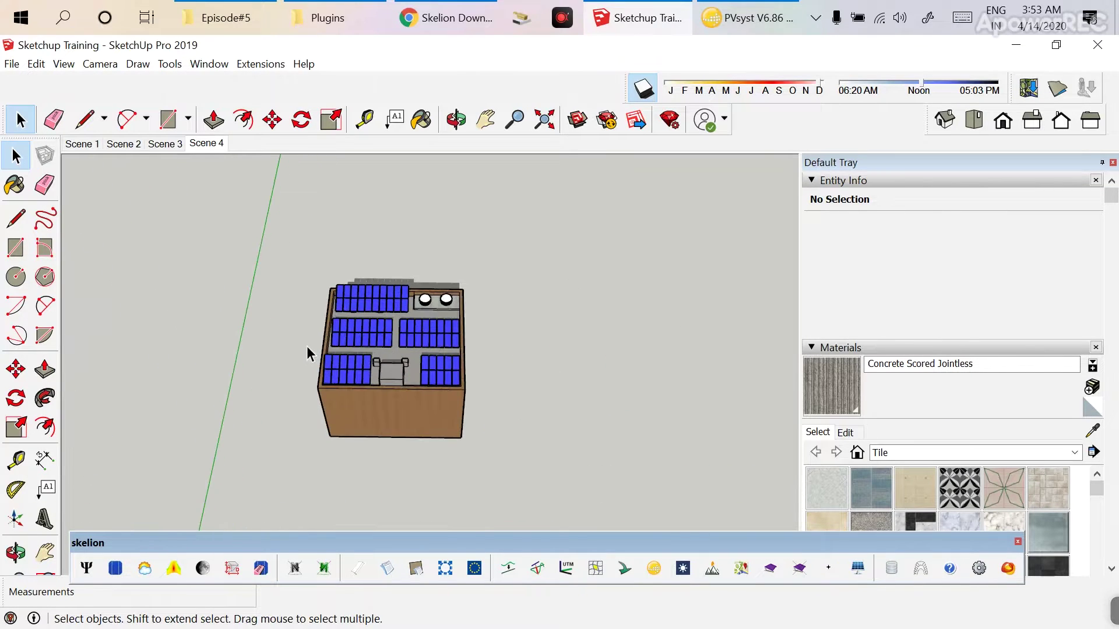
scroll(450, 379, "up", 2)
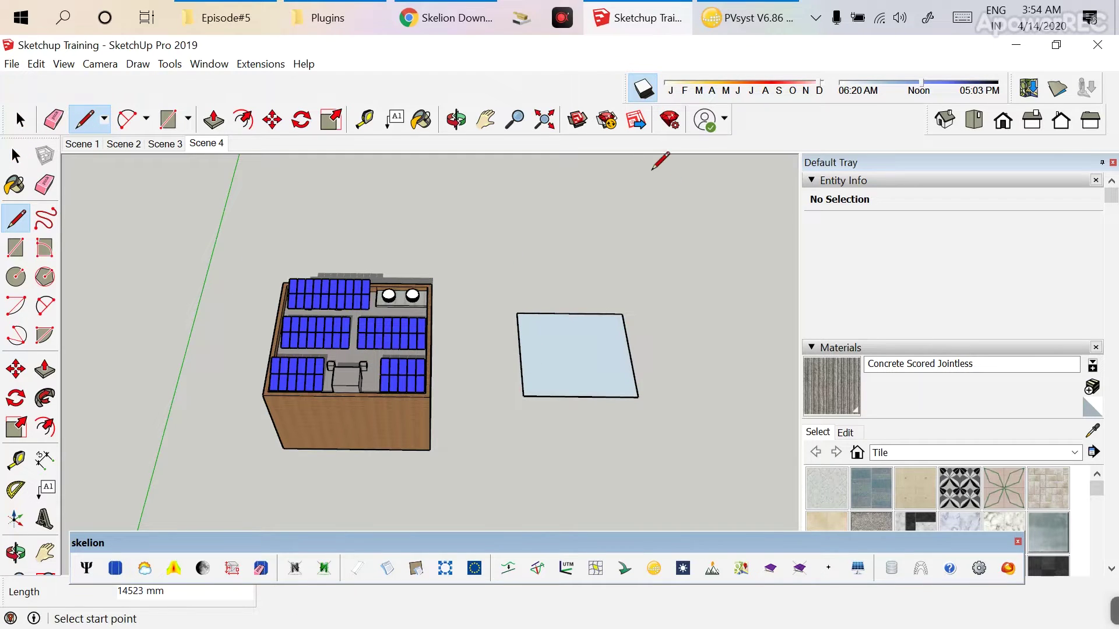
key("space")
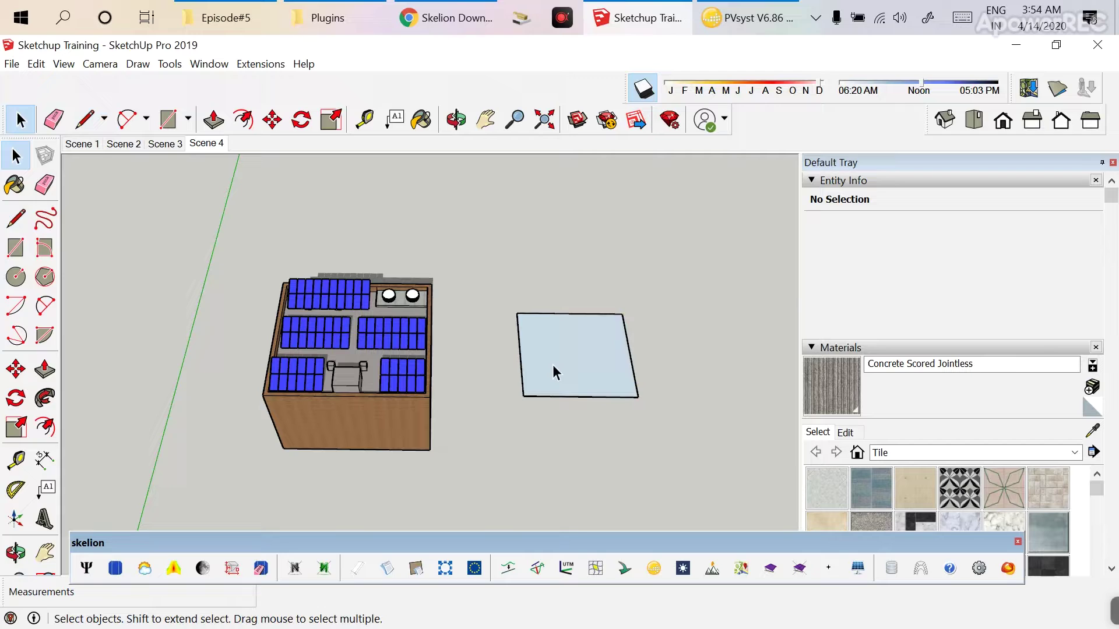
left_click(587, 358)
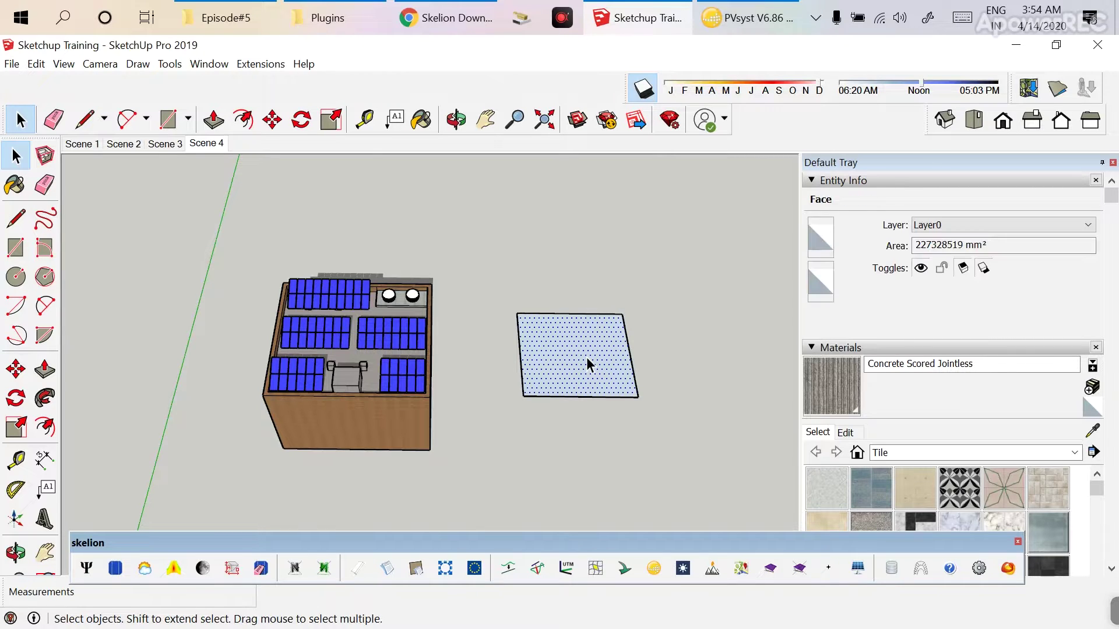
scroll(428, 378, "up", 6)
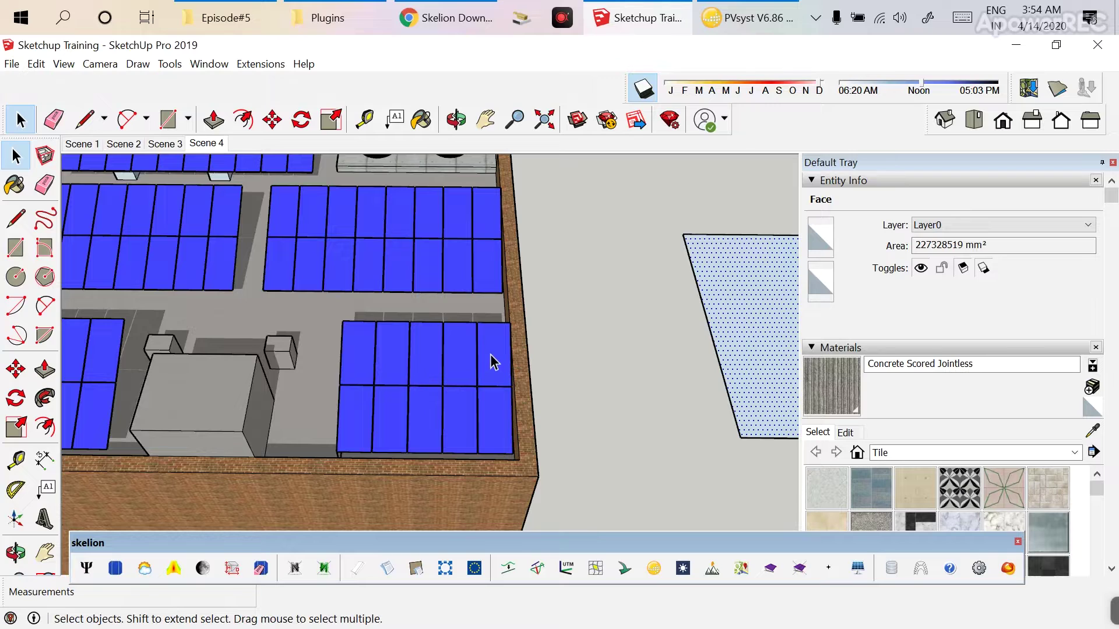
scroll(487, 354, "down", 5)
scroll(550, 327, "up", 6)
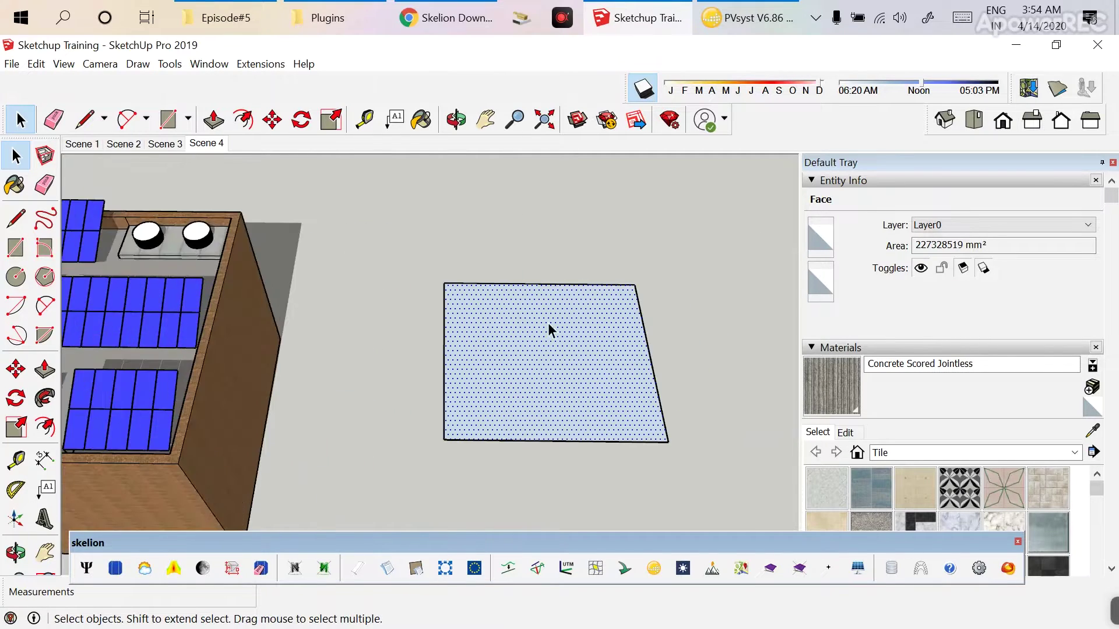
scroll(327, 314, "down", 10)
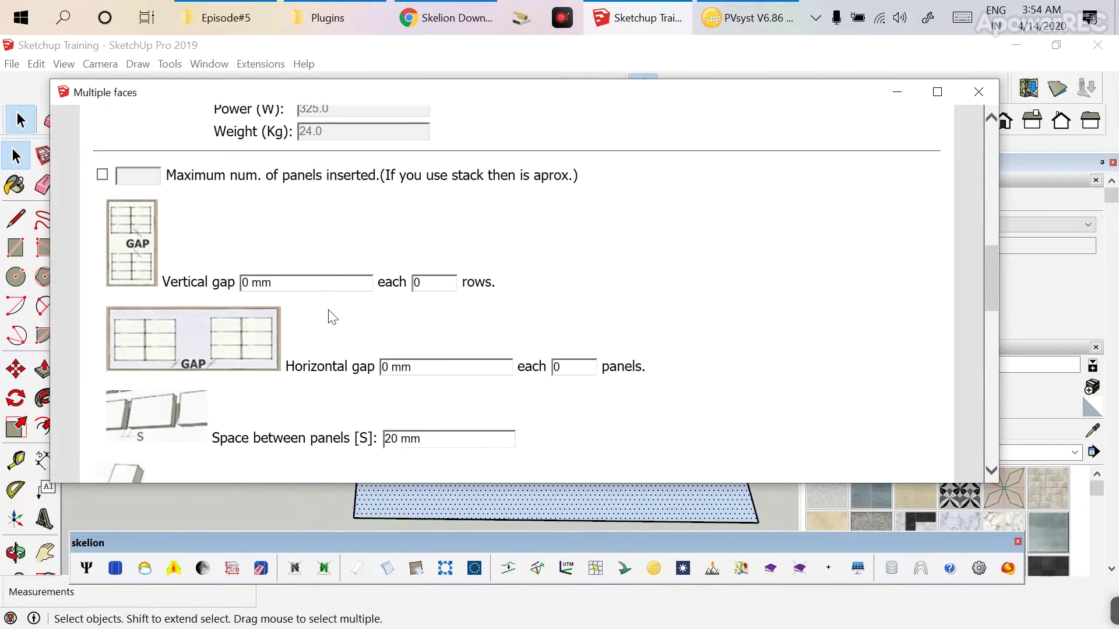
Insert a maximum of 10 panels stacked two high on the rectangular face, keeping the user-defined pitch of 6049 mm.
scroll(329, 316, "up", 3)
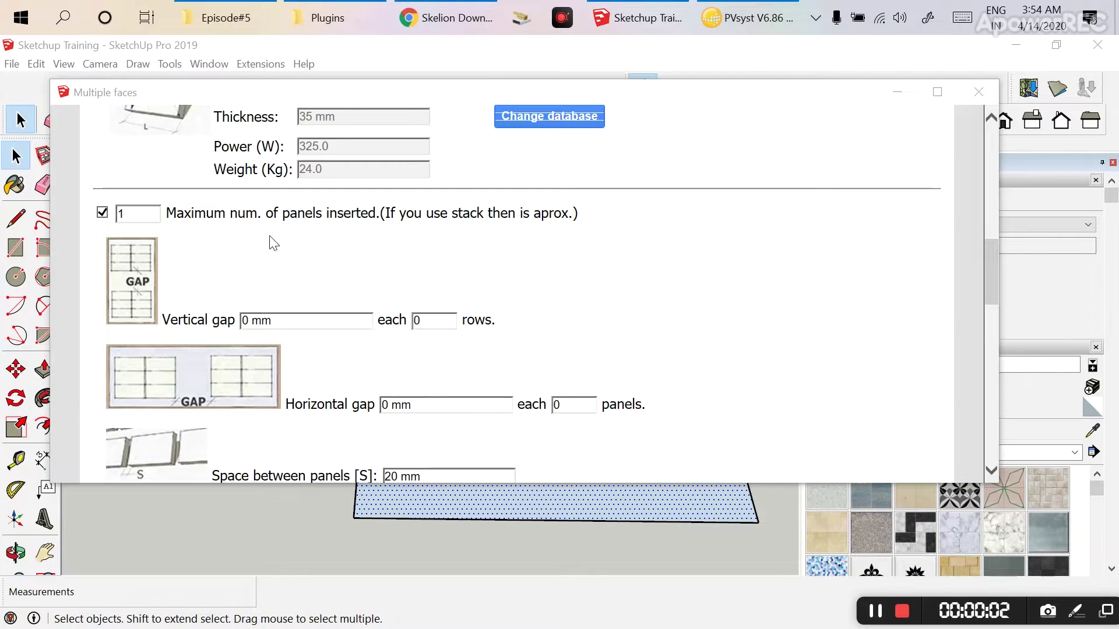
left_click(145, 242)
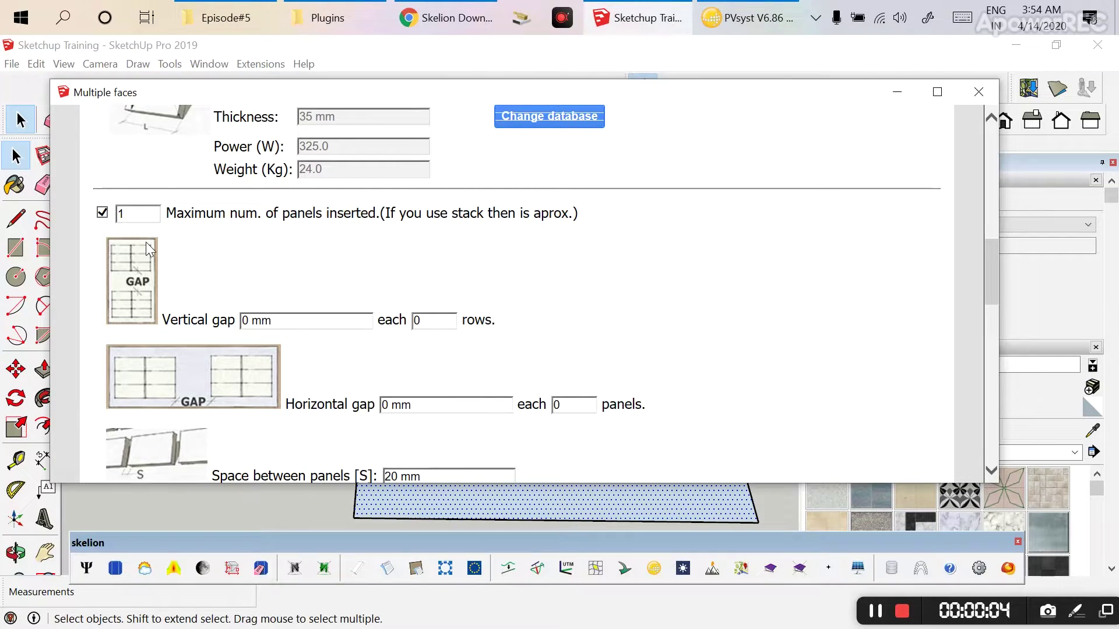
type("0")
scroll(146, 242, "down", 2)
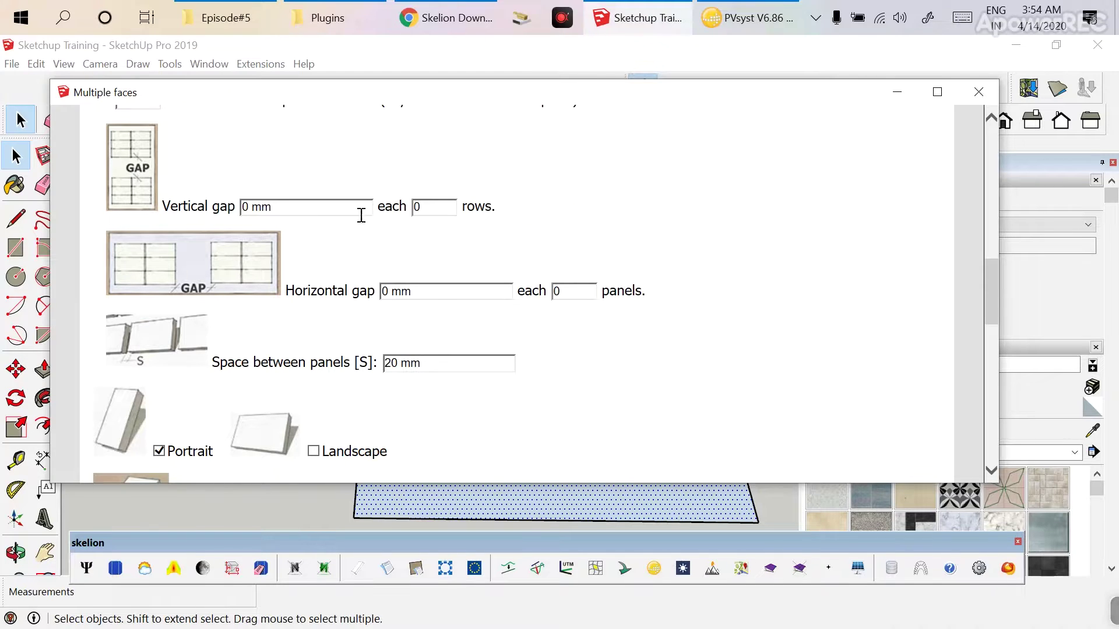
scroll(462, 338, "down", 5)
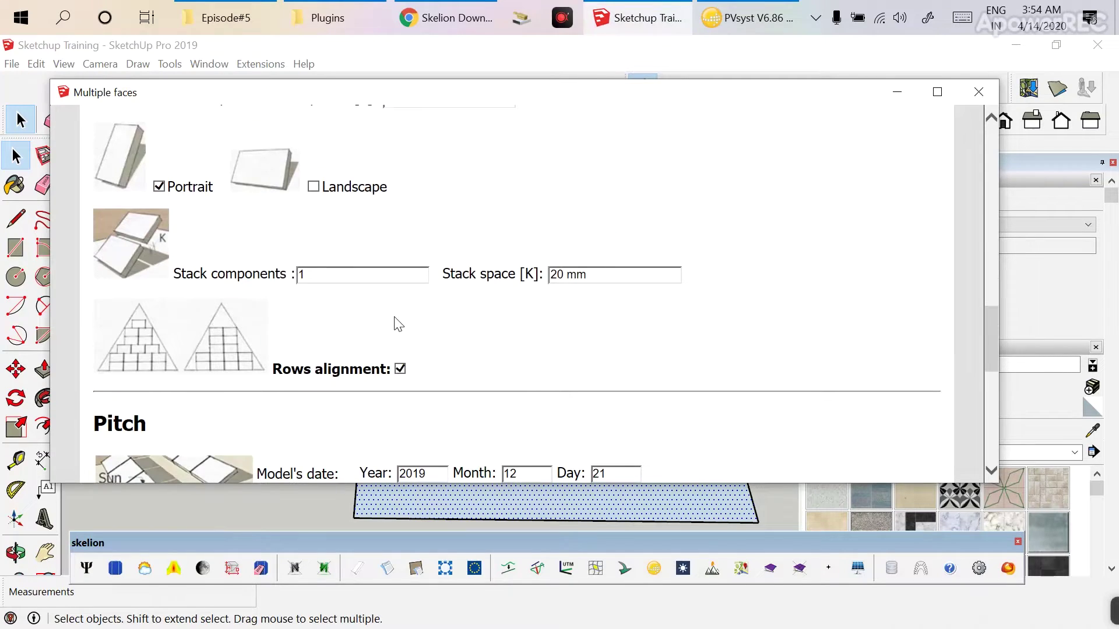
double_click(324, 281)
scroll(257, 290, "down", 8)
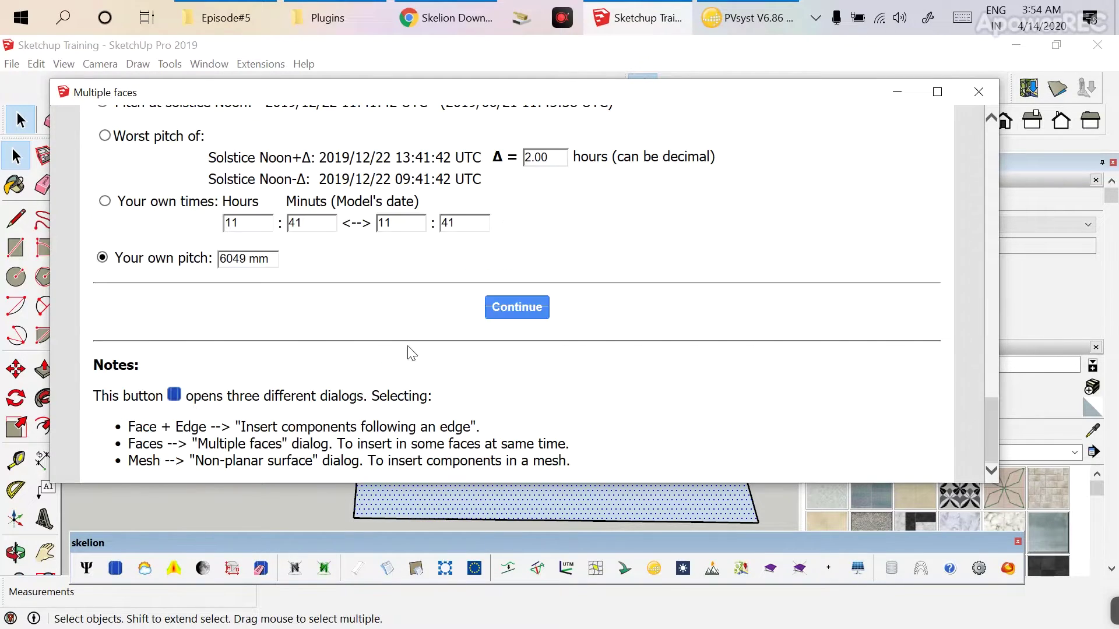
left_click(492, 312)
scroll(471, 373, "down", 3)
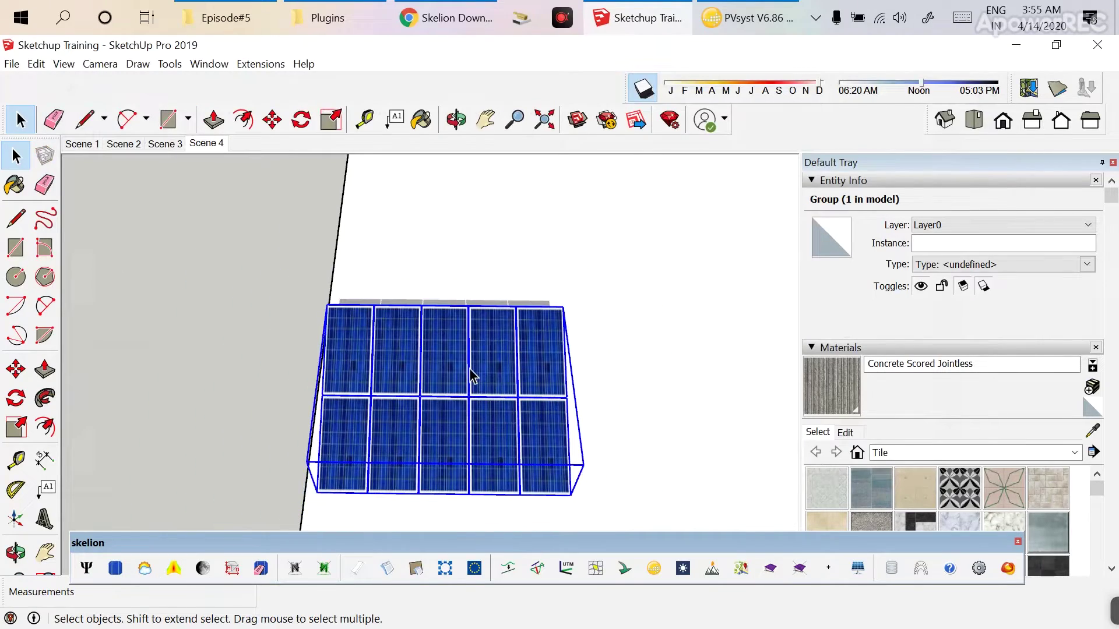
Move the inserted panel group by its upper corner onto the matching placeholder array at the roof's front corner.
key("m")
middle_click_drag(529, 324, 402, 310)
scroll(402, 310, "up", 3)
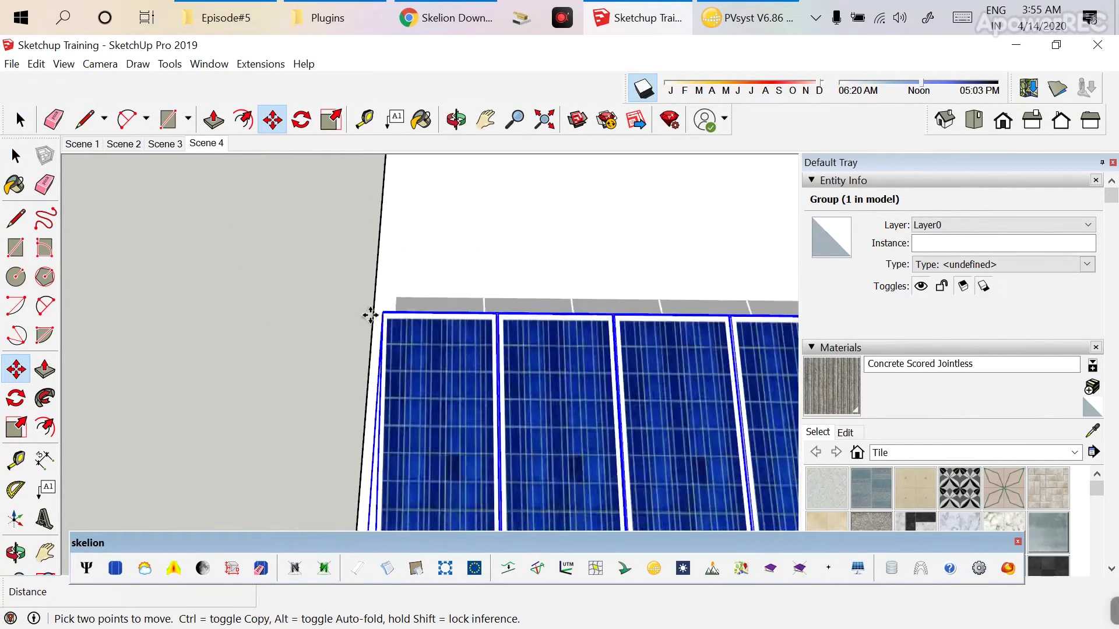
left_click(370, 314)
scroll(562, 230, "down", 3)
scroll(376, 327, "up", 5)
scroll(376, 328, "down", 5)
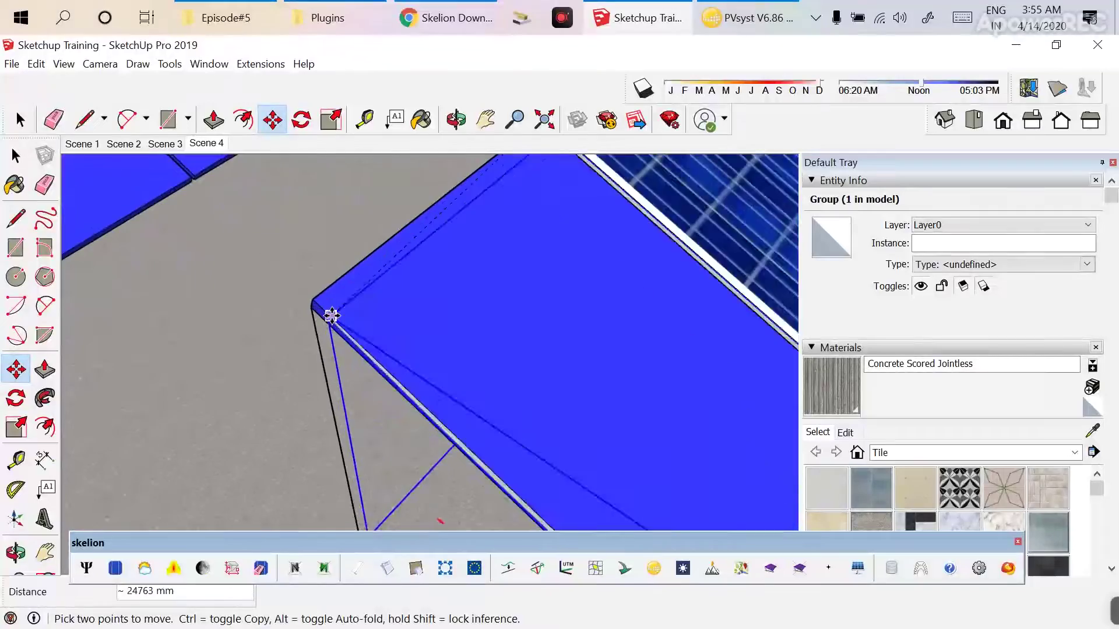
key("Escape")
scroll(295, 355, "down", 5)
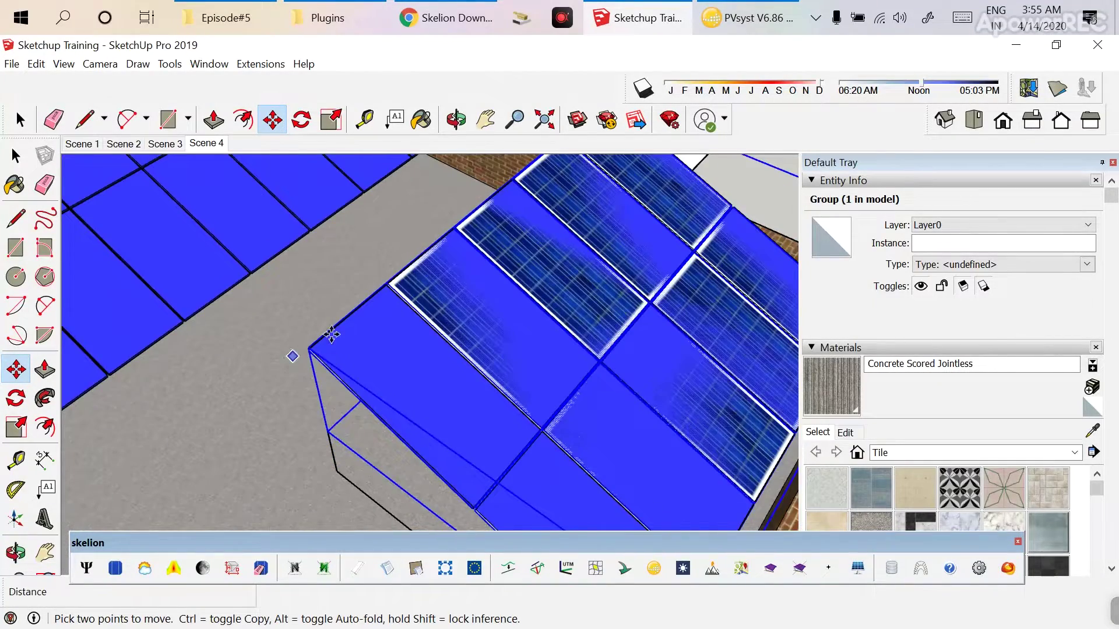
key("space")
Delete the blue placeholder panels that overlap the moved solar panel group at the roof's front corner.
middle_click_drag(313, 342, 400, 288)
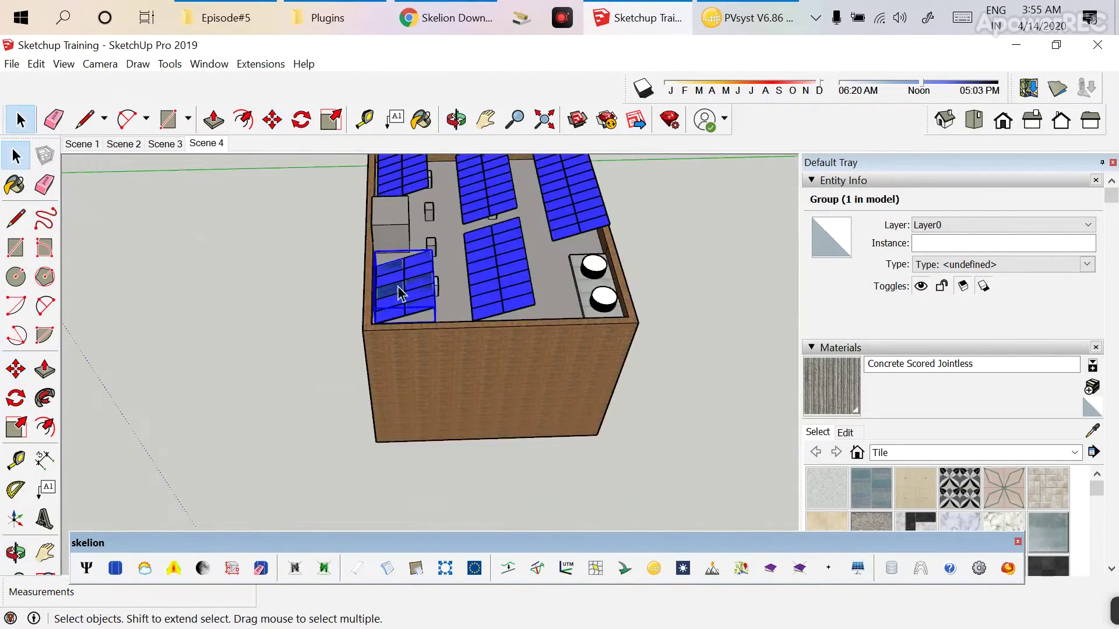
scroll(412, 243, "up", 10)
middle_click_drag(412, 243, 552, 282)
left_click(553, 283)
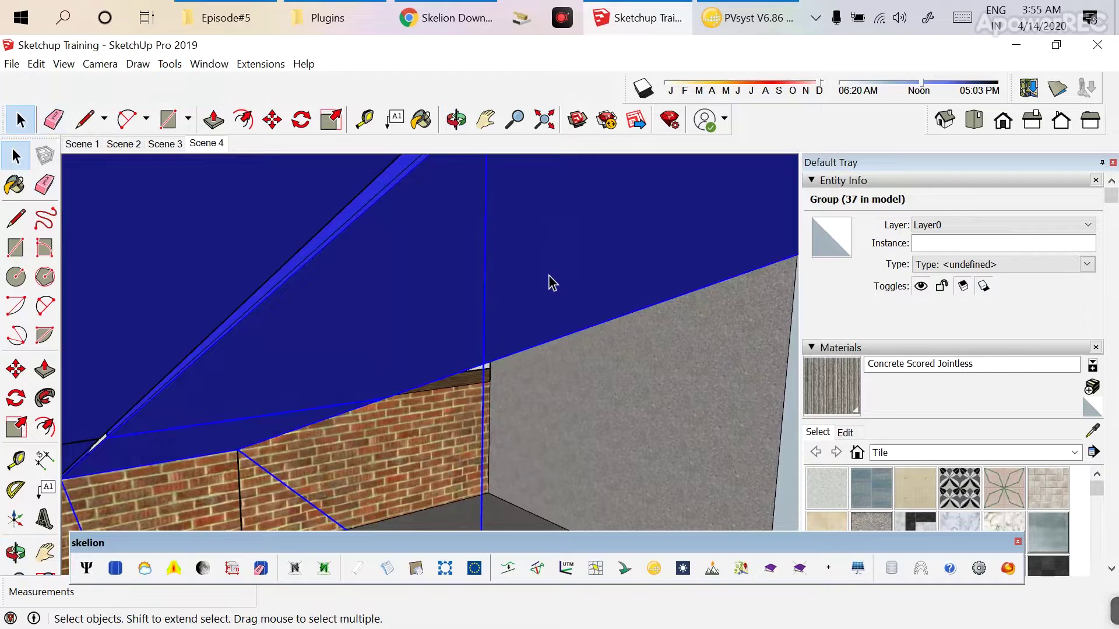
scroll(547, 275, "down", 3)
left_click(240, 262)
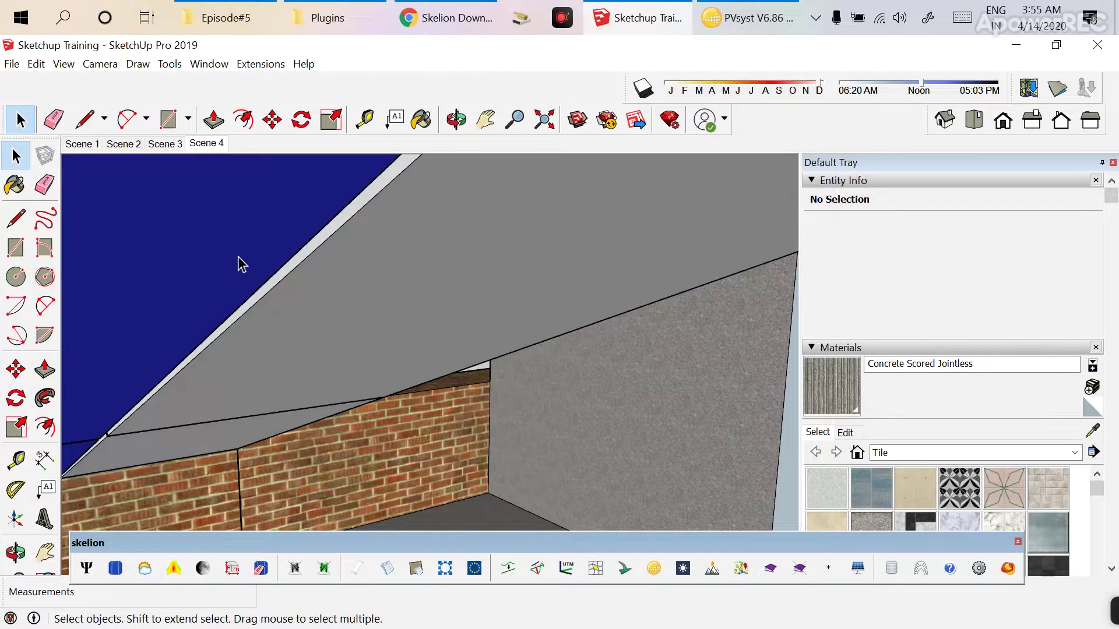
scroll(437, 368, "down", 10)
scroll(357, 367, "up", 3)
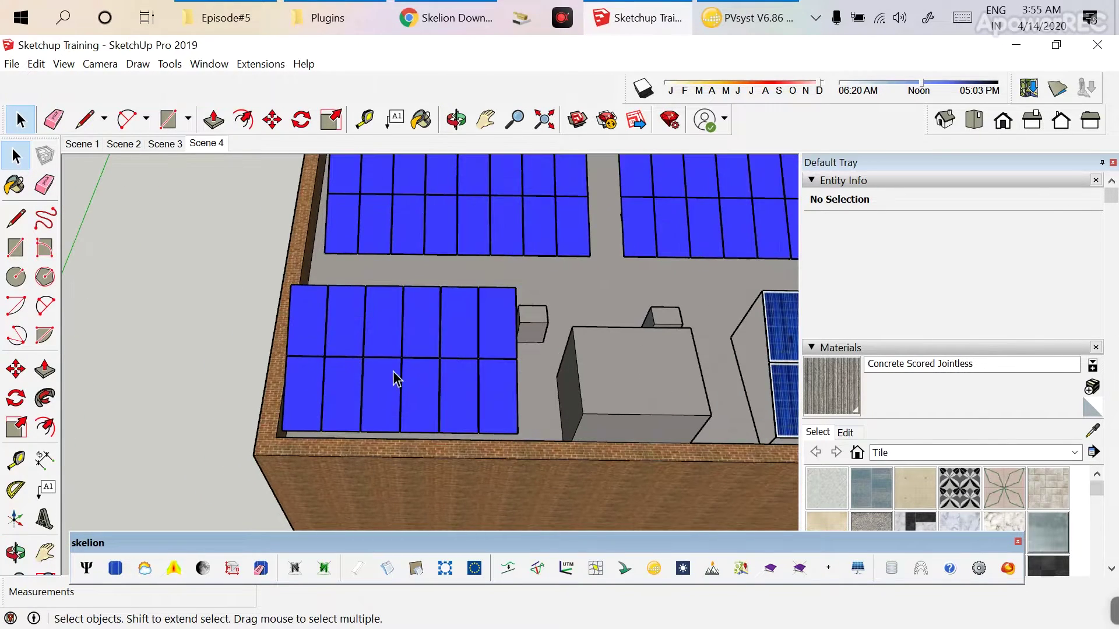
scroll(255, 391, "down", 5)
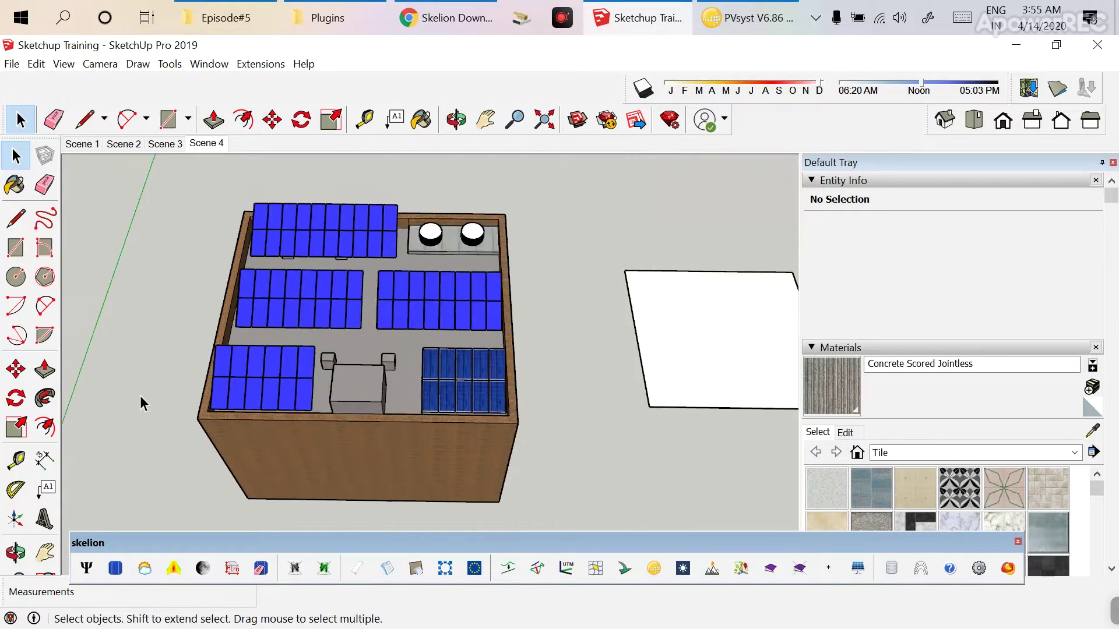
Insert another set of at most 10 panels on the rectangular face with 2 stack components.
scroll(554, 376, "up", 8)
scroll(531, 385, "down", 3)
scroll(533, 386, "up", 8)
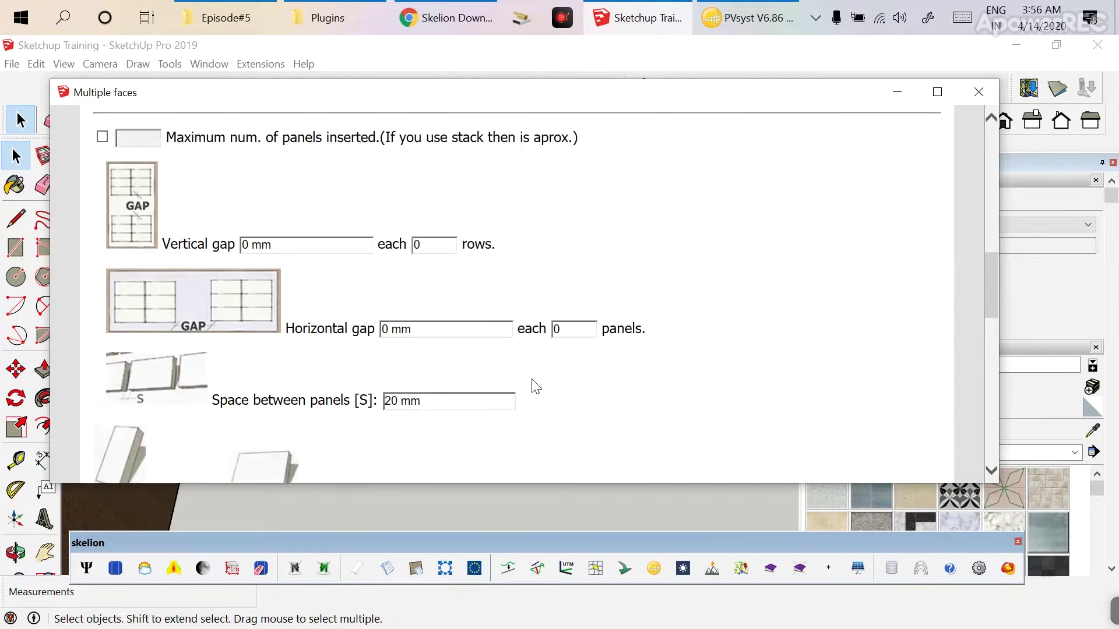
left_click(103, 251)
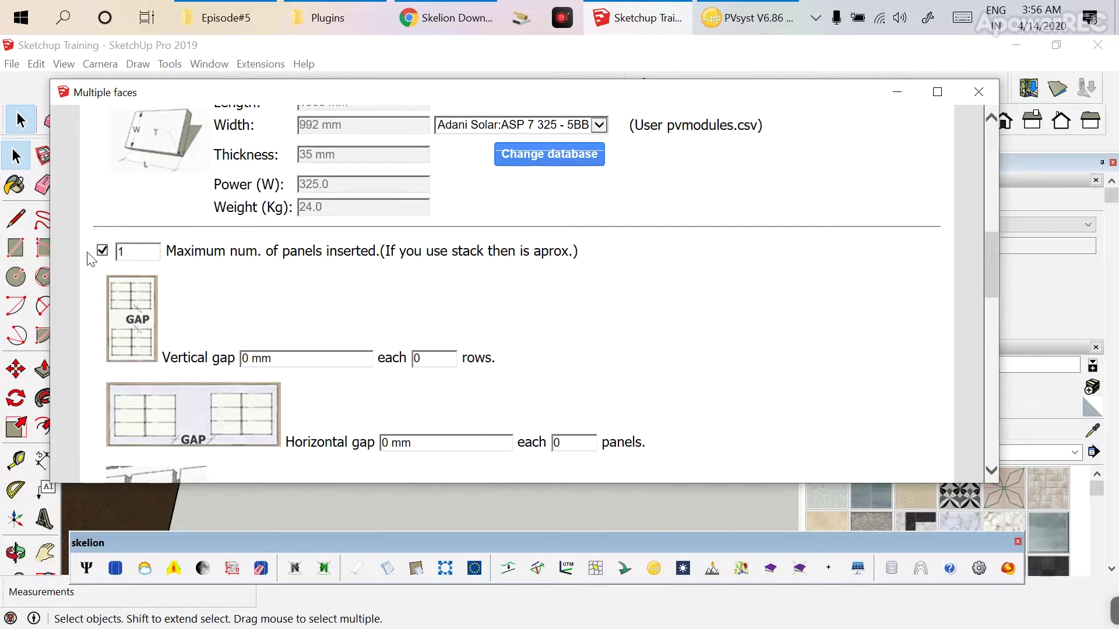
double_click(135, 255)
type("10")
scroll(453, 396, "down", 7)
double_click(323, 278)
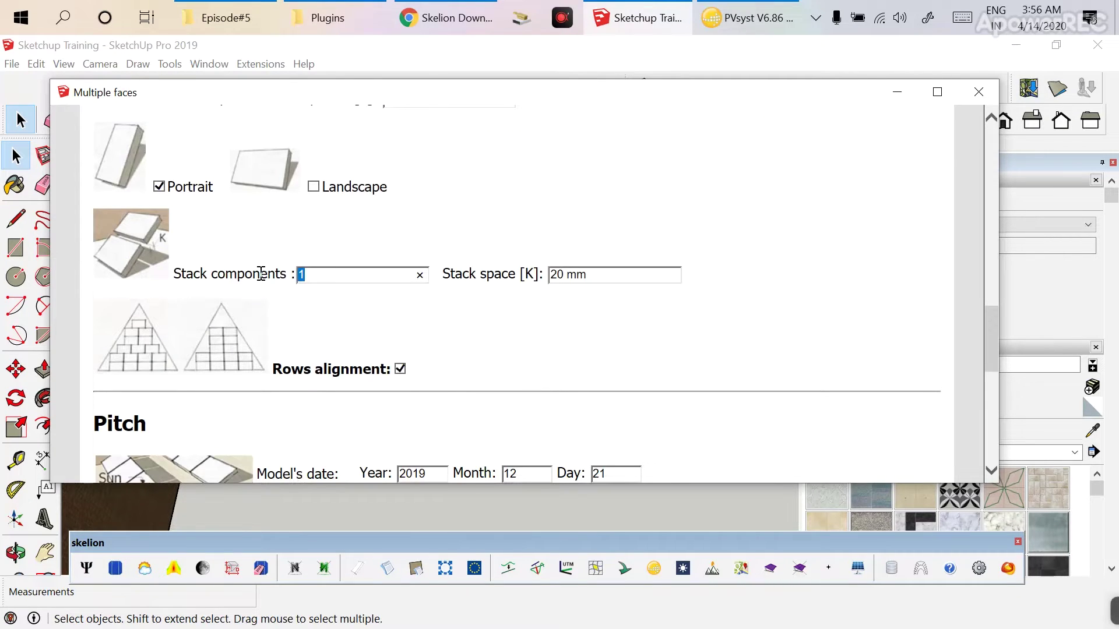
type("2")
scroll(363, 323, "down", 10)
left_click(507, 353)
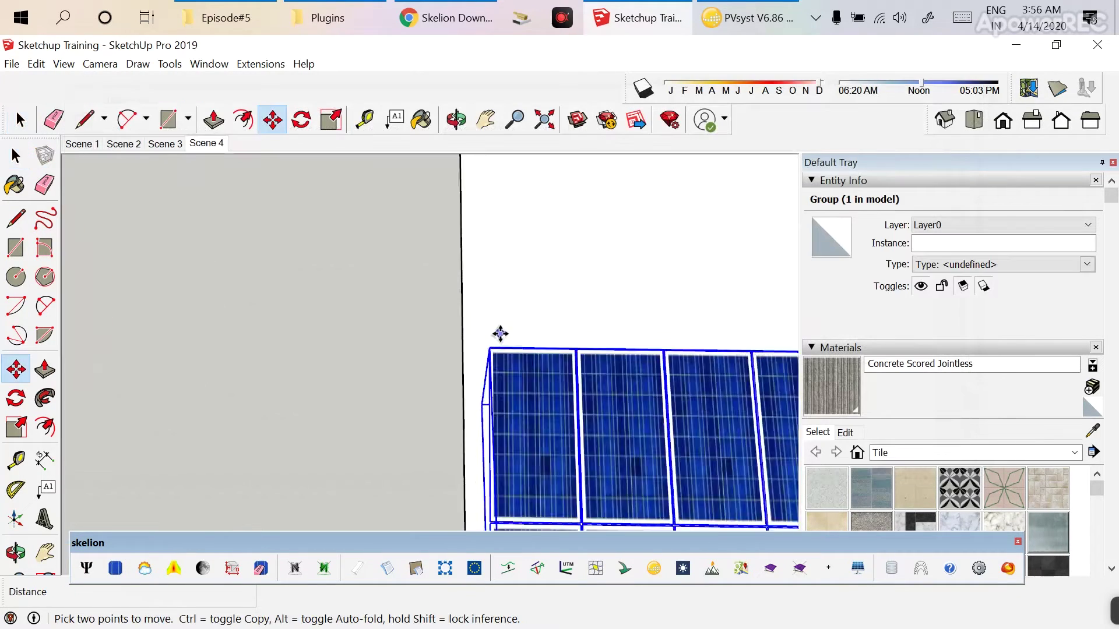
Move the inserted panel group by its upper corner onto the matching placeholder array at the roof's rear corner.
key("F2")
left_click(474, 328)
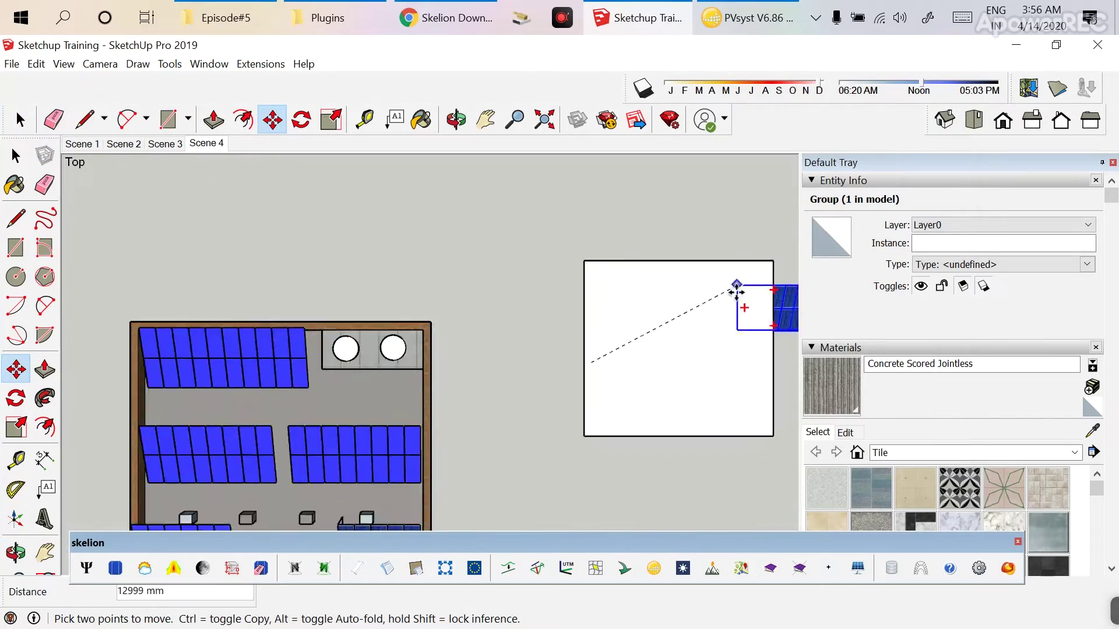
scroll(737, 291, "up", 5)
left_click(283, 250)
key("space")
middle_click_drag(497, 313, 466, 382)
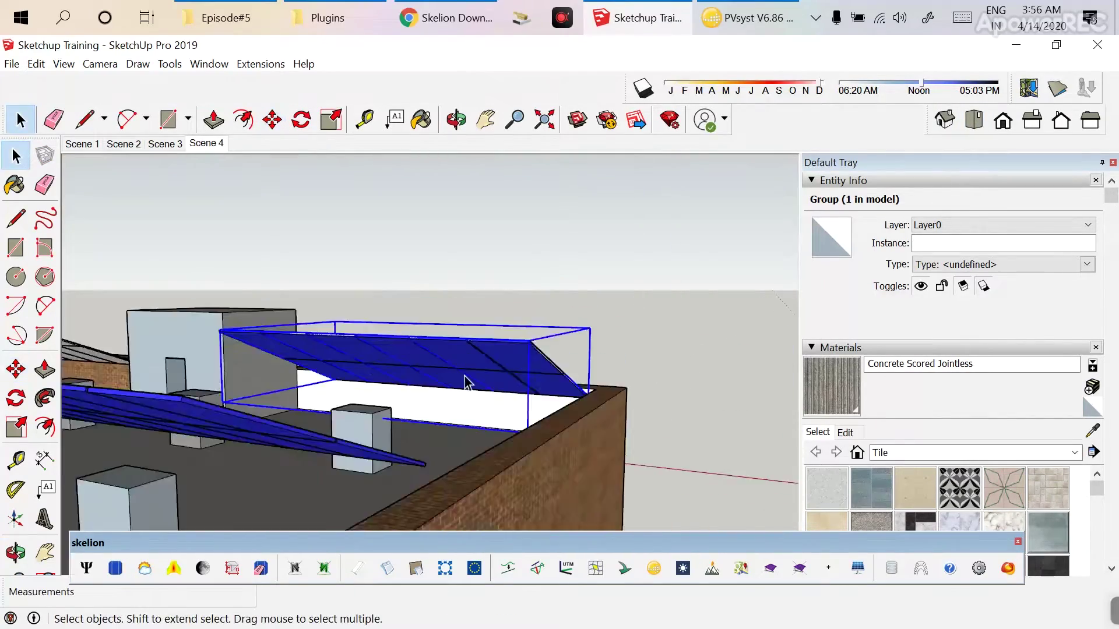
scroll(496, 373, "up", 3)
key("Escape")
Recalculate the Skelion report for all rooftop panels with shading losses calculated and drawn on the panels.
scroll(414, 382, "down", 12)
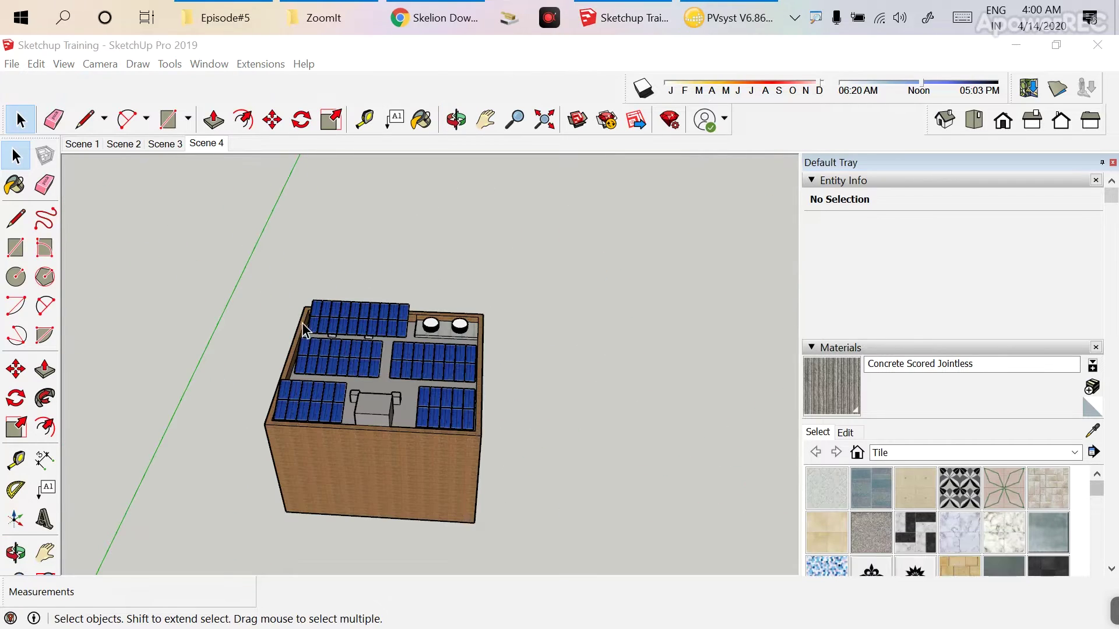
scroll(361, 329, "up", 6)
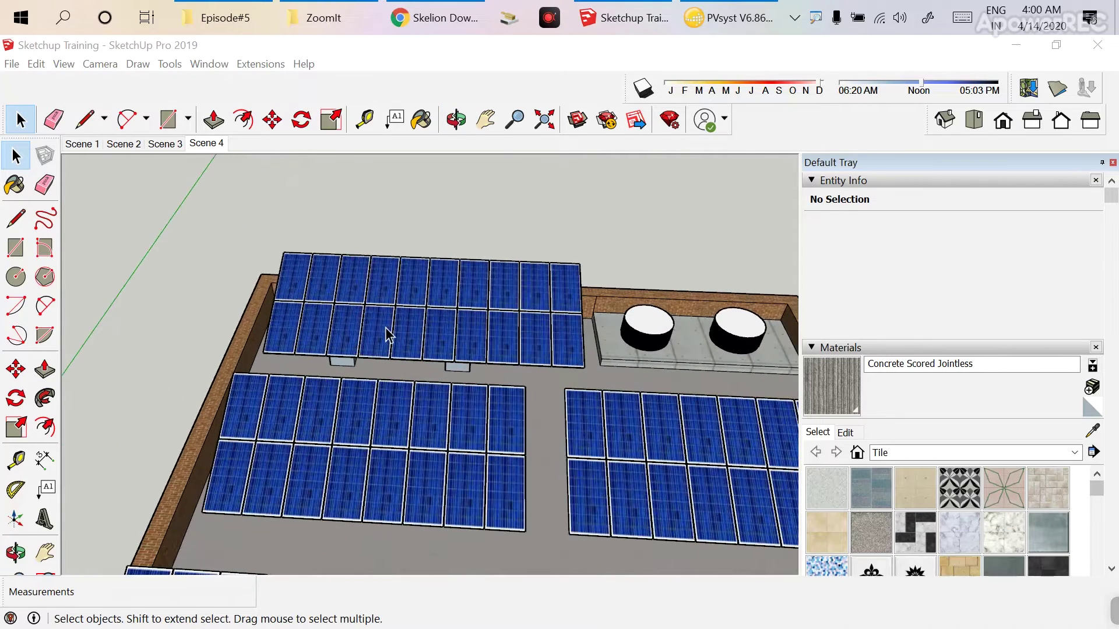
scroll(387, 335, "down", 5)
middle_click_drag(387, 329, 373, 379)
scroll(377, 379, "up", 2)
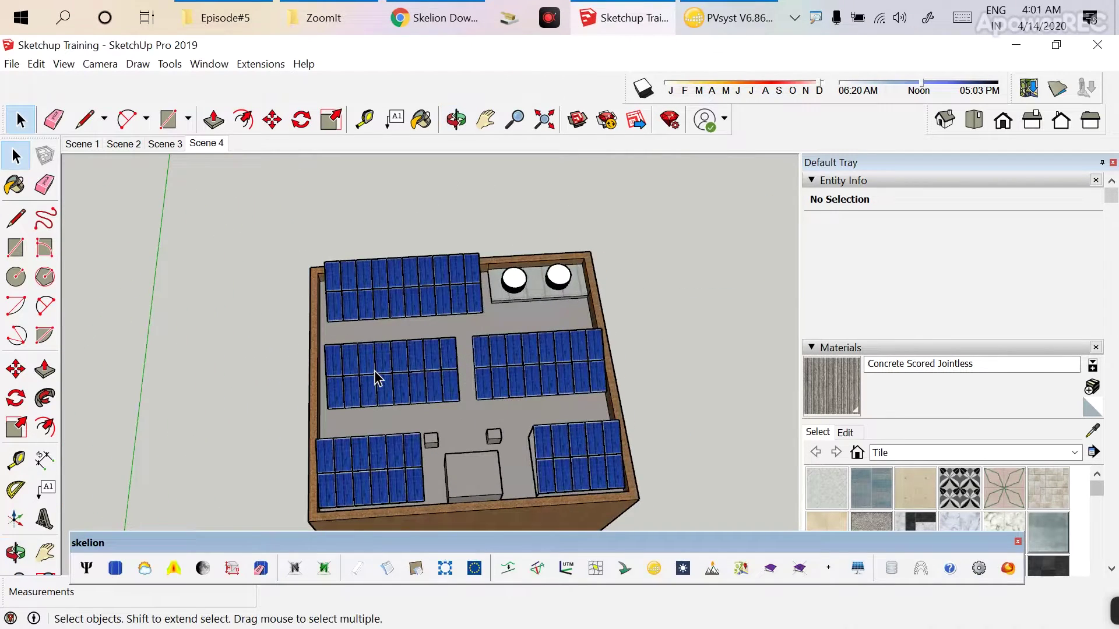
scroll(376, 379, "down", 3)
left_click(384, 569)
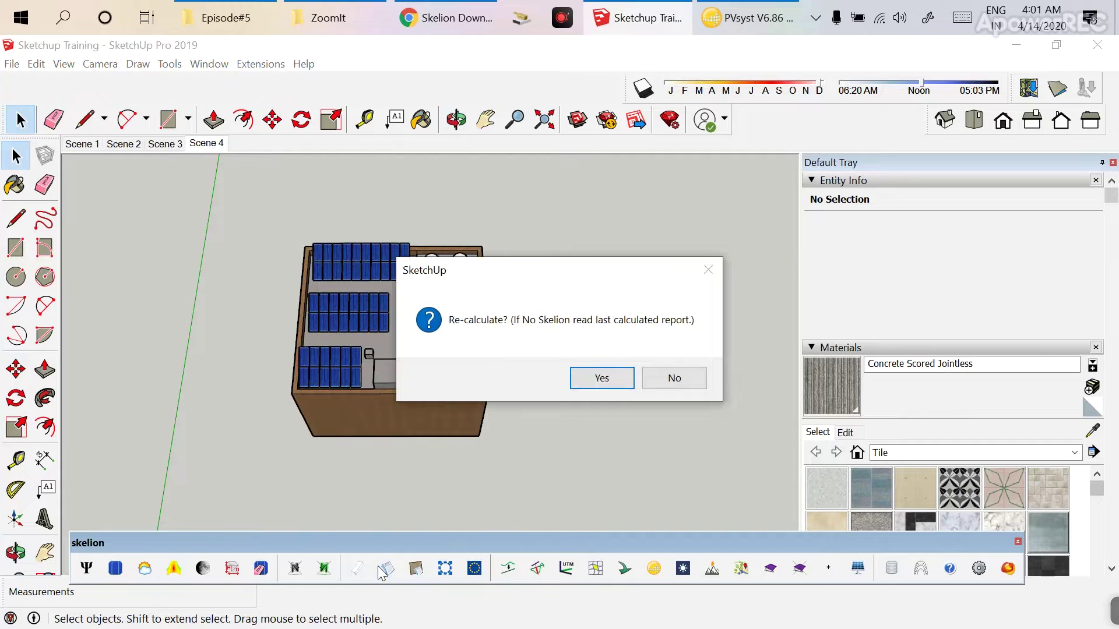
left_click(589, 379)
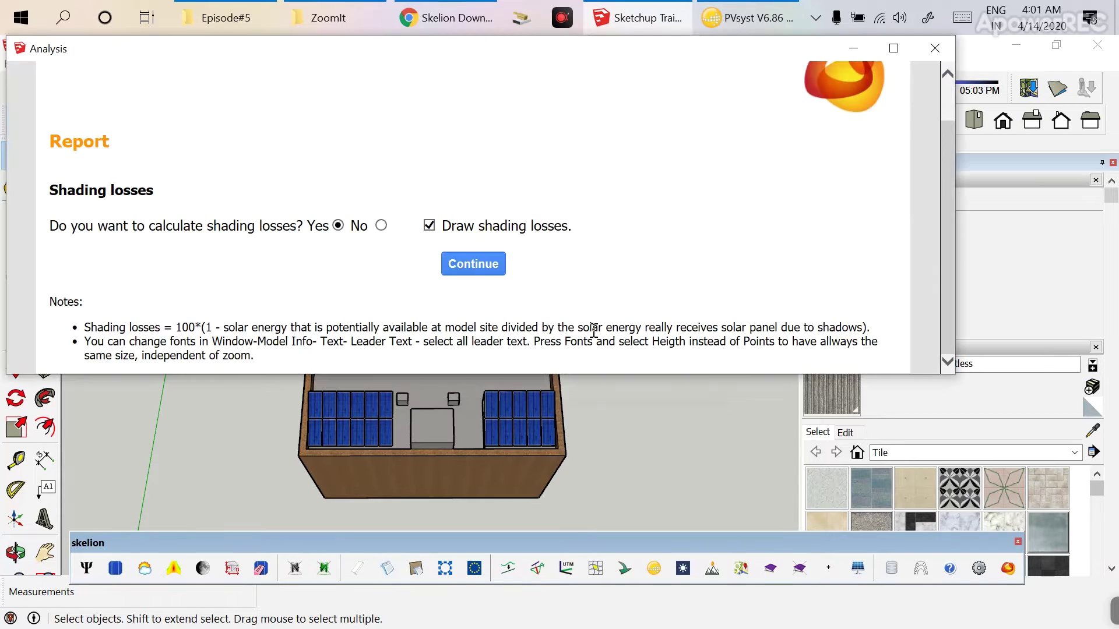
left_click(481, 324)
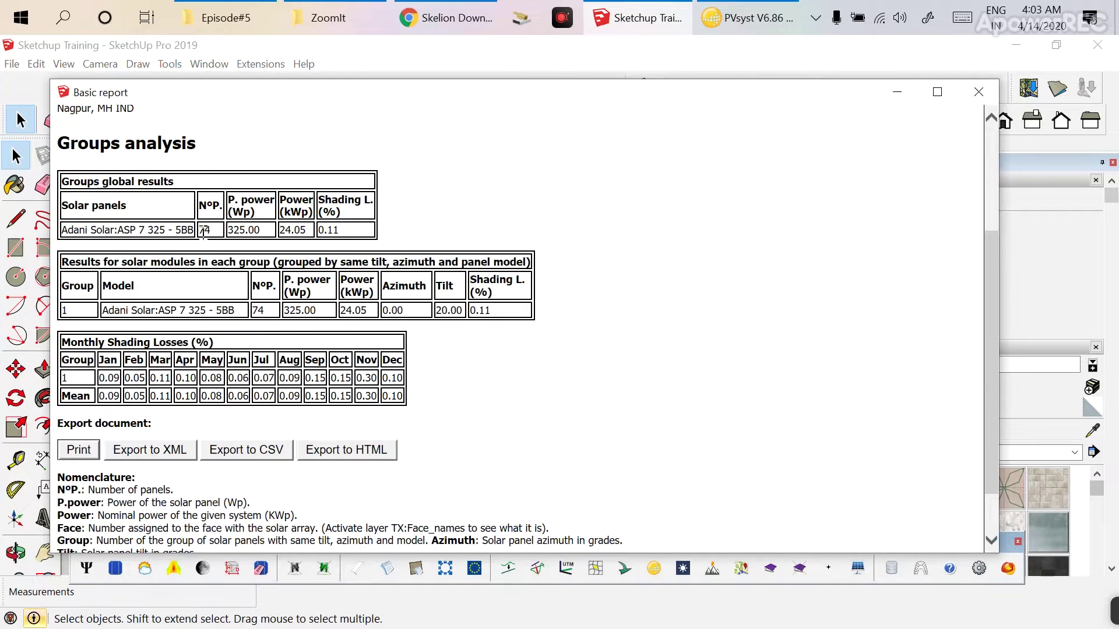
Examine the panel count, system power and overall shading loss in the basic report's groups analysis.
double_click(203, 231)
mouse_move(227, 231)
left_mouse_down()
mouse_move(346, 236)
mouse_move(351, 214)
mouse_move(298, 253)
left_mouse_up()
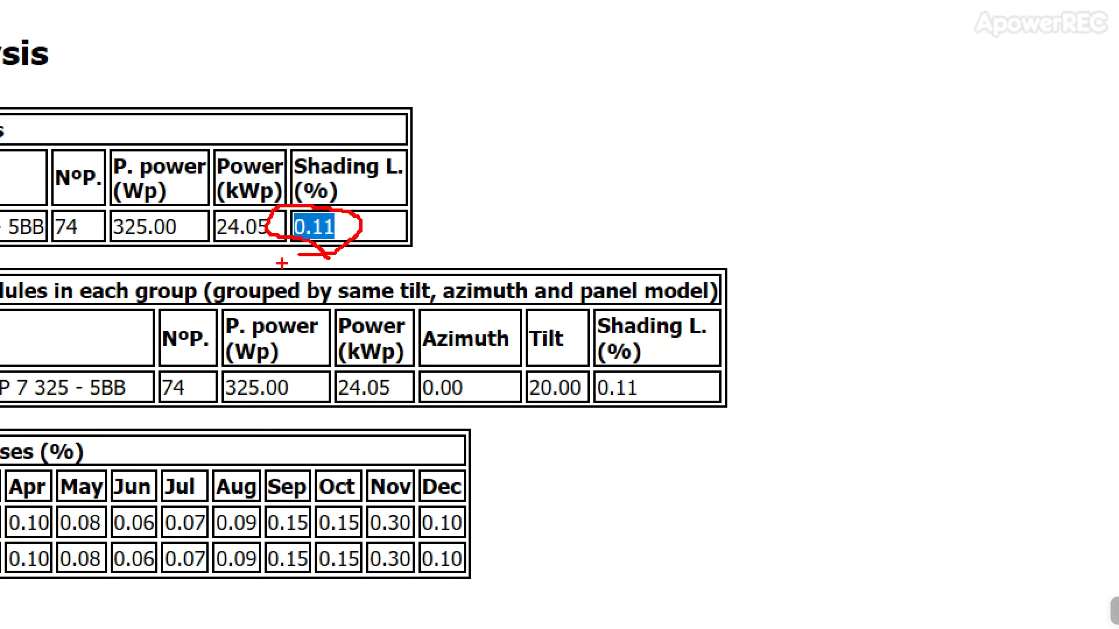
key("Escape")
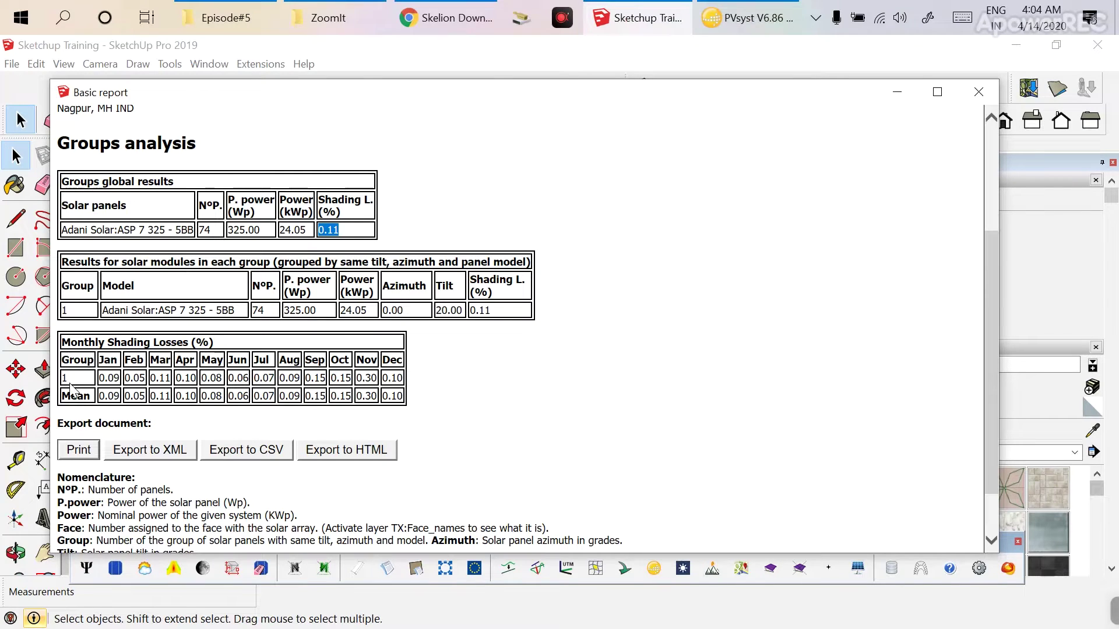
key("ctrl+1")
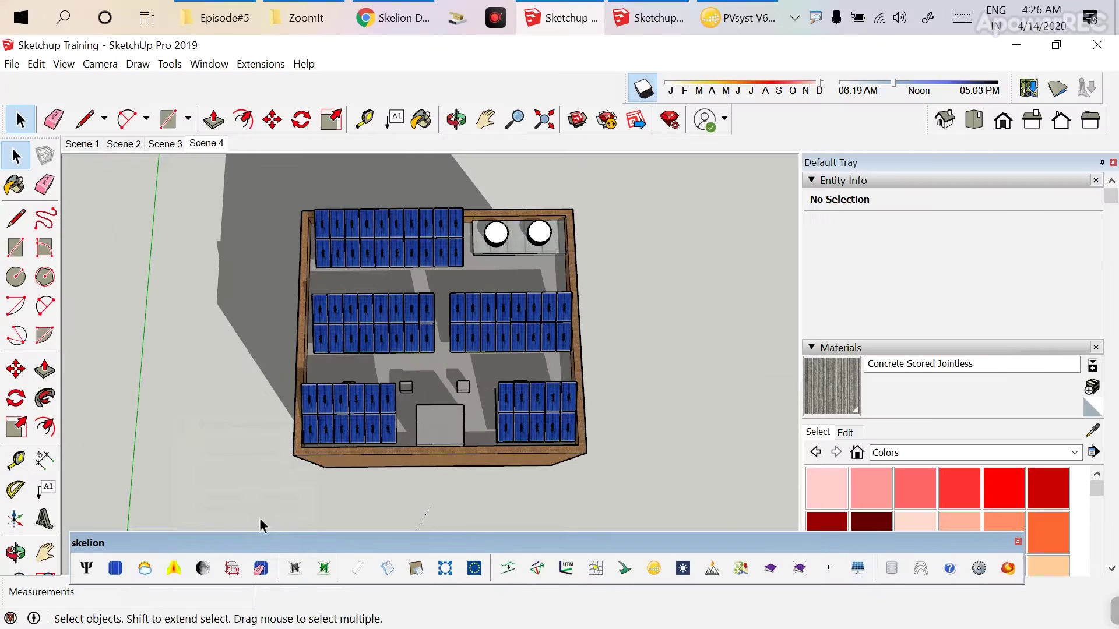
Project the sunny area onto the roof face using the solstice noon option.
left_click(433, 363)
right_click(433, 363)
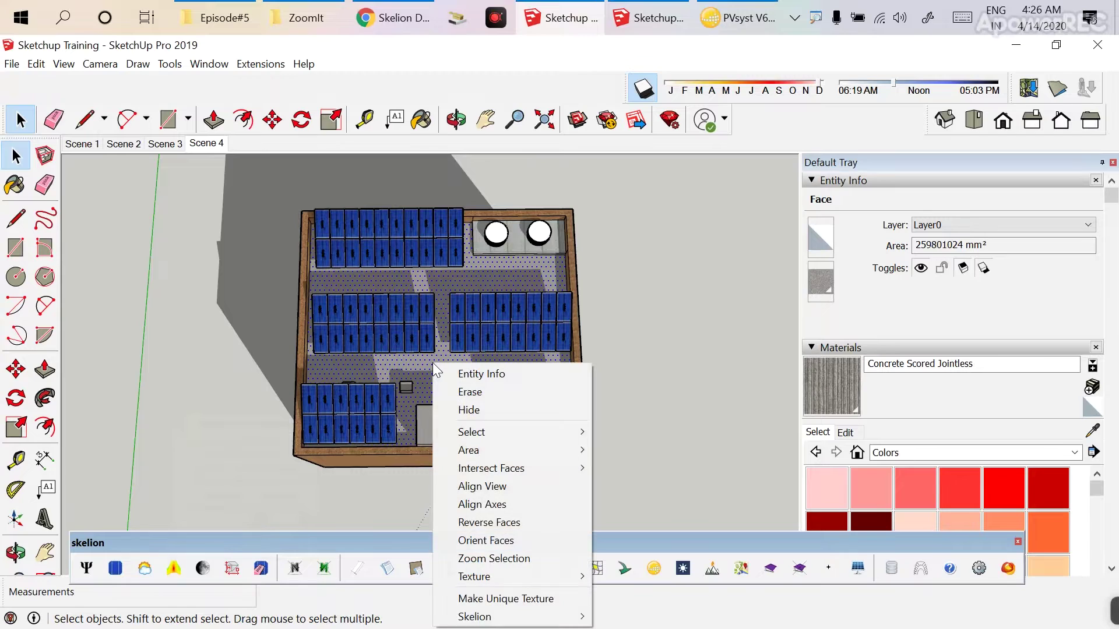
left_click(495, 524)
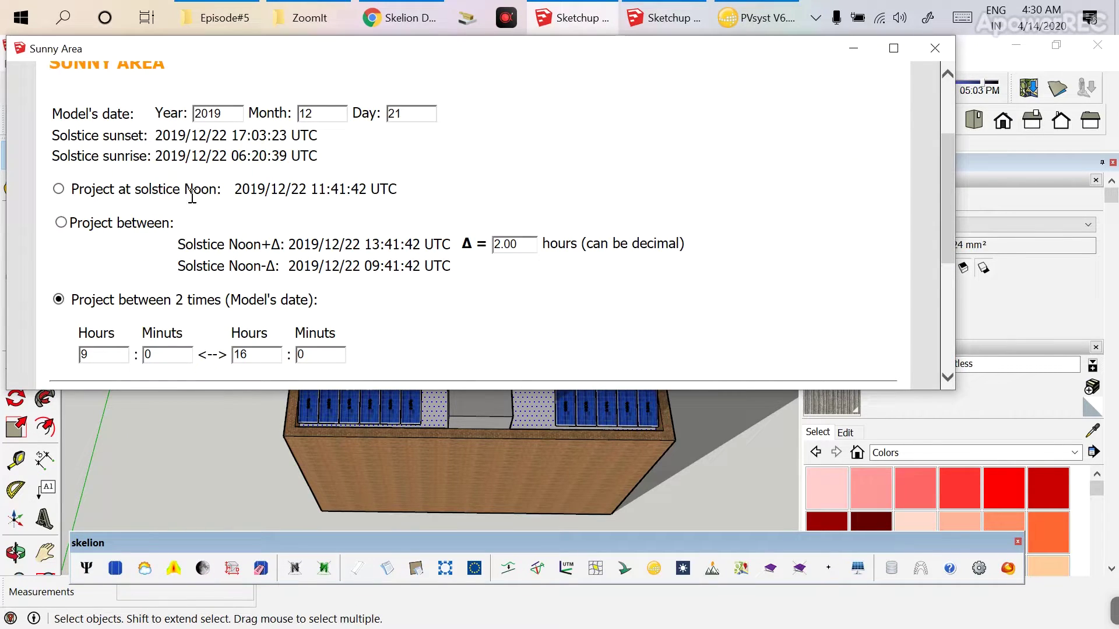
left_click(58, 189)
scroll(465, 274, "down", 5)
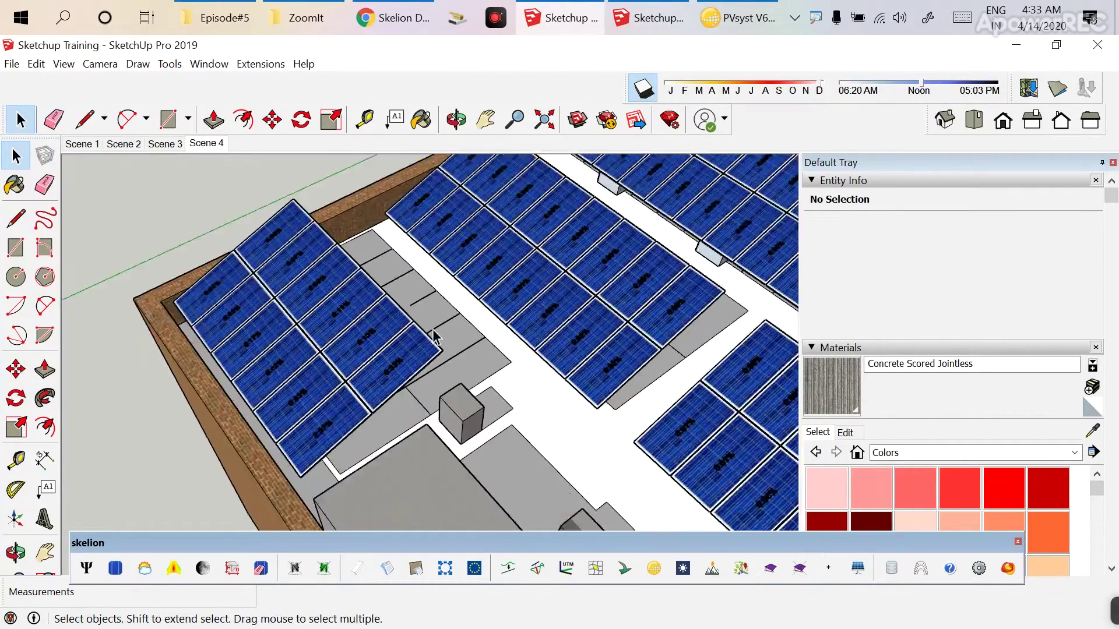
scroll(434, 337, "down", 10)
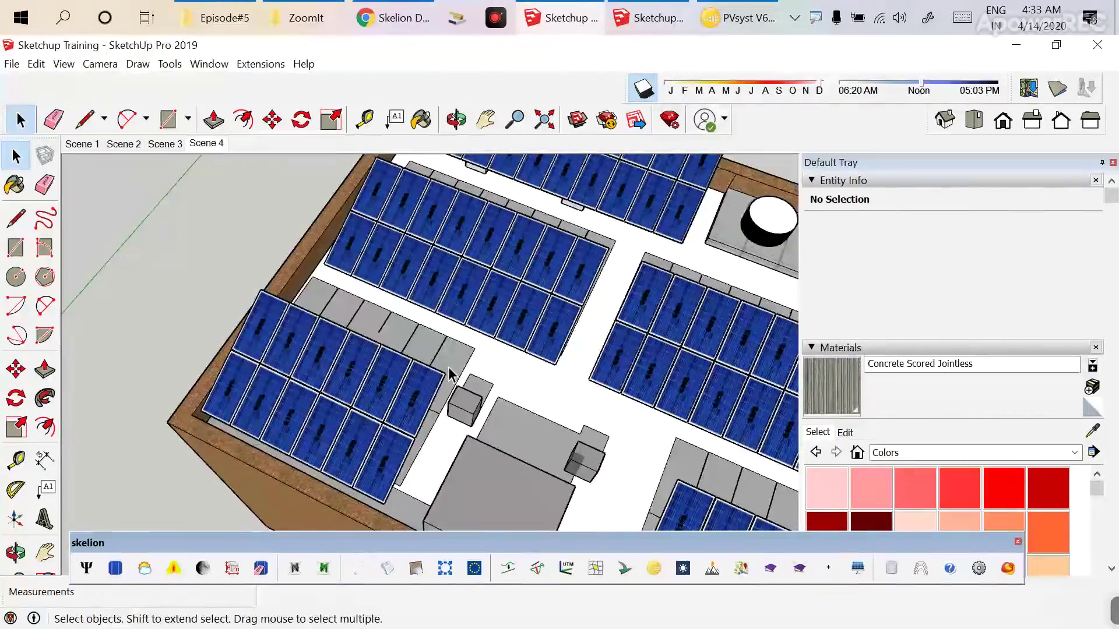
middle_click_drag(373, 341, 458, 308)
scroll(362, 320, "up", 8)
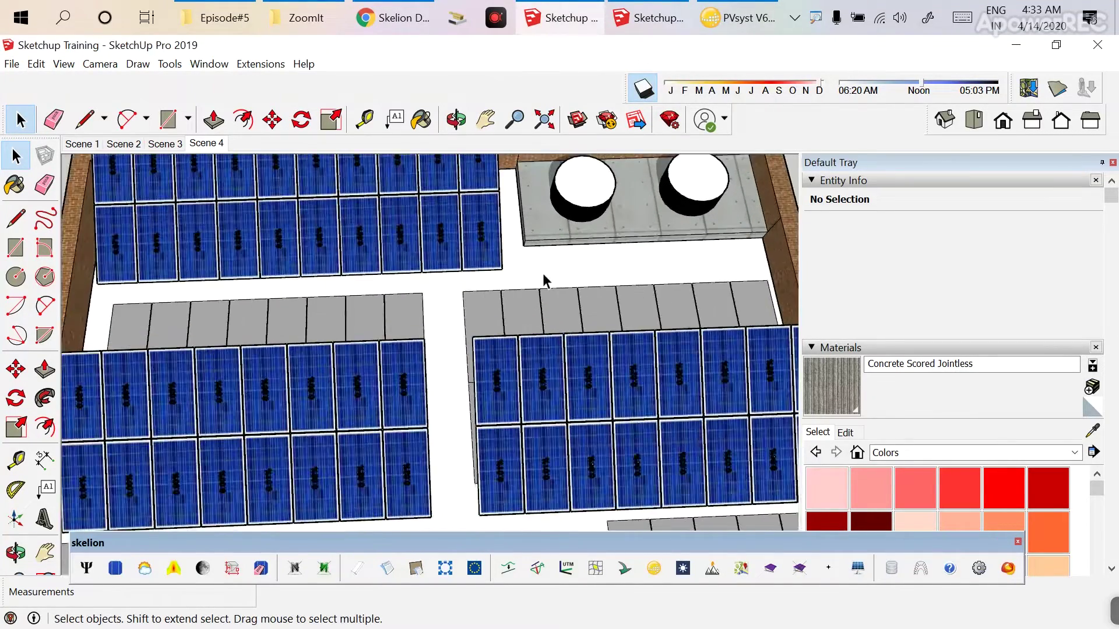
scroll(366, 336, "down", 8)
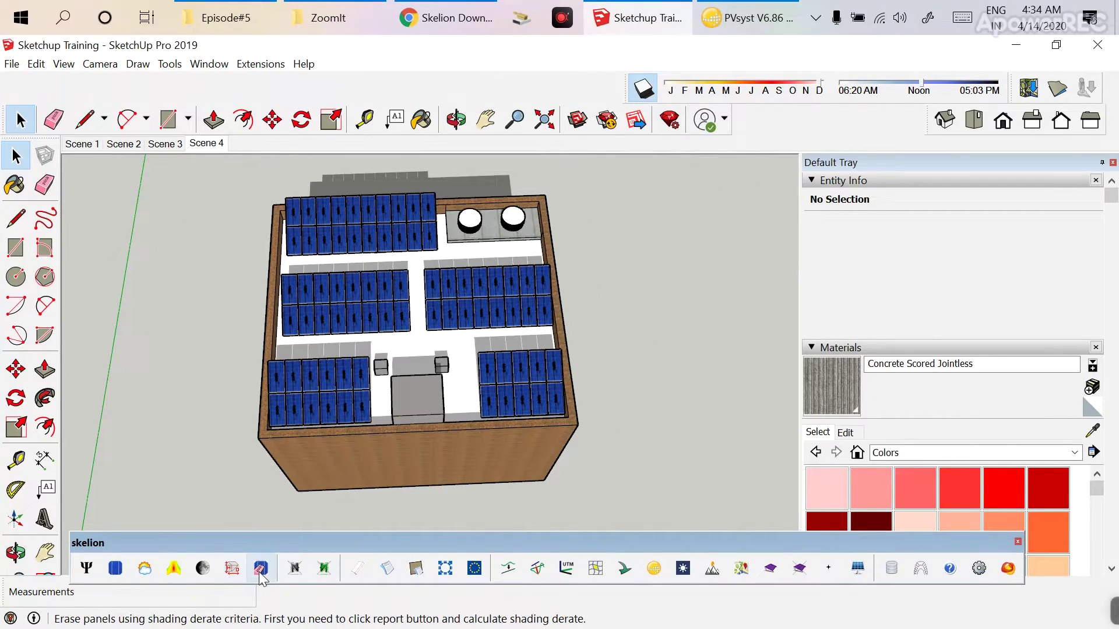
Run Skelion's shading-based panel removal with the threshold set to delete panels with shading losses above 2.2.
left_click(343, 317)
scroll(318, 360, "up", 3)
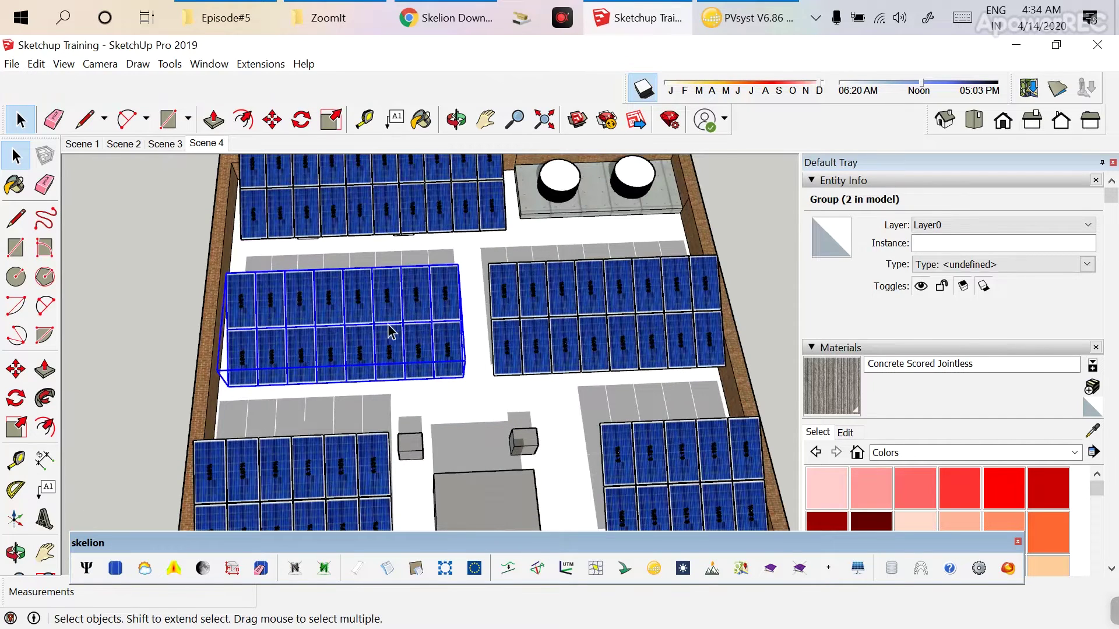
scroll(376, 331, "up", 2)
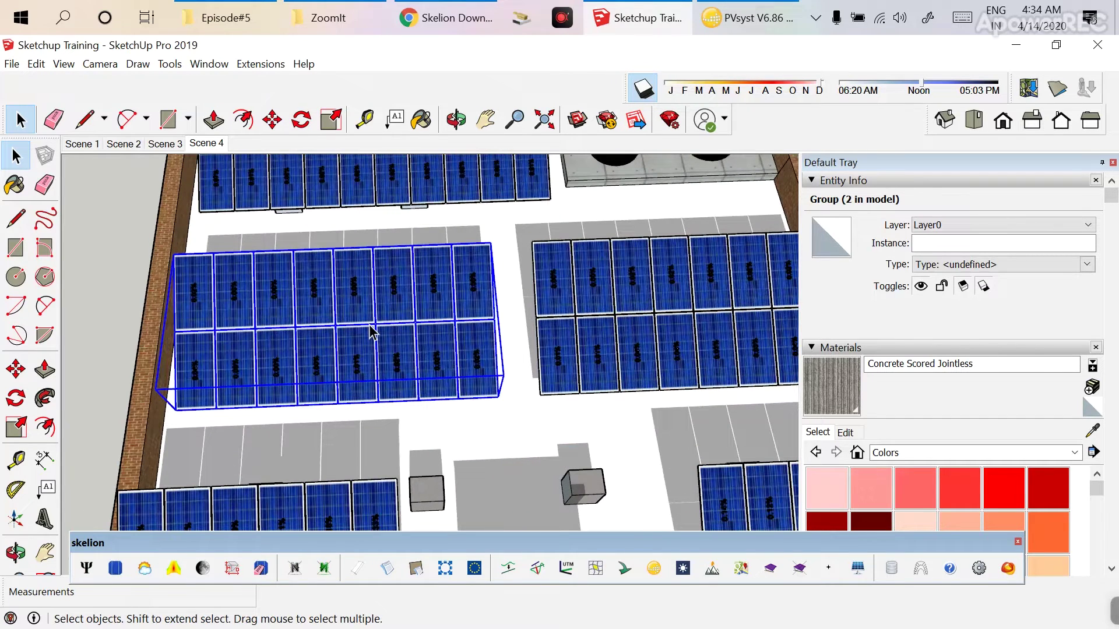
left_click(260, 568)
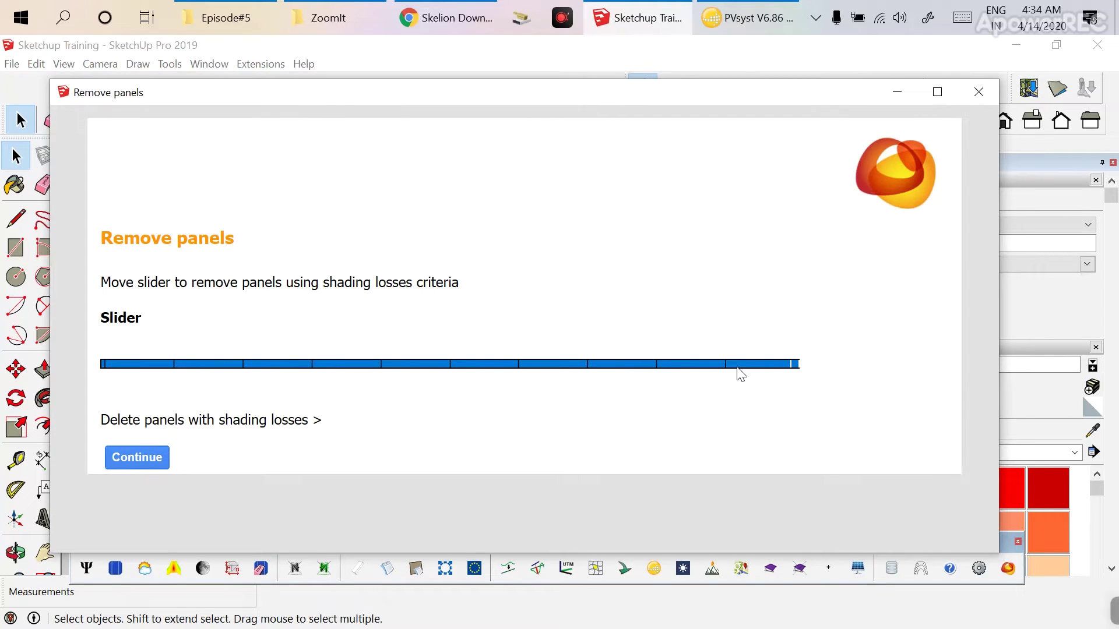
left_click_drag(786, 366, 521, 383)
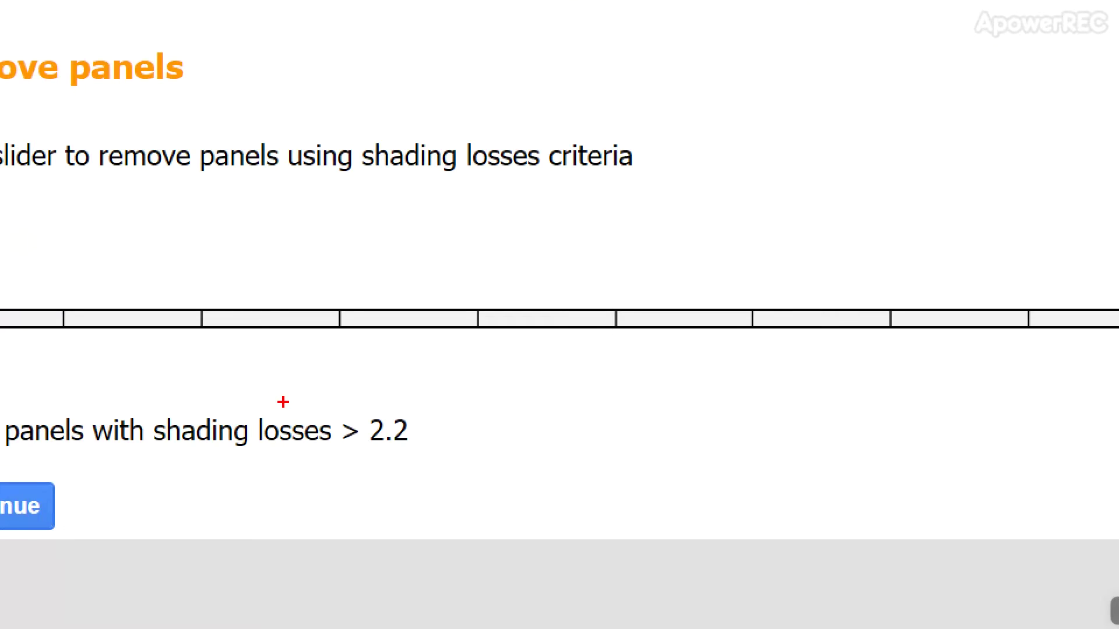
mouse_move(278, 399)
left_mouse_down()
mouse_move(413, 497)
mouse_move(261, 422)
mouse_move(279, 390)
left_mouse_up()
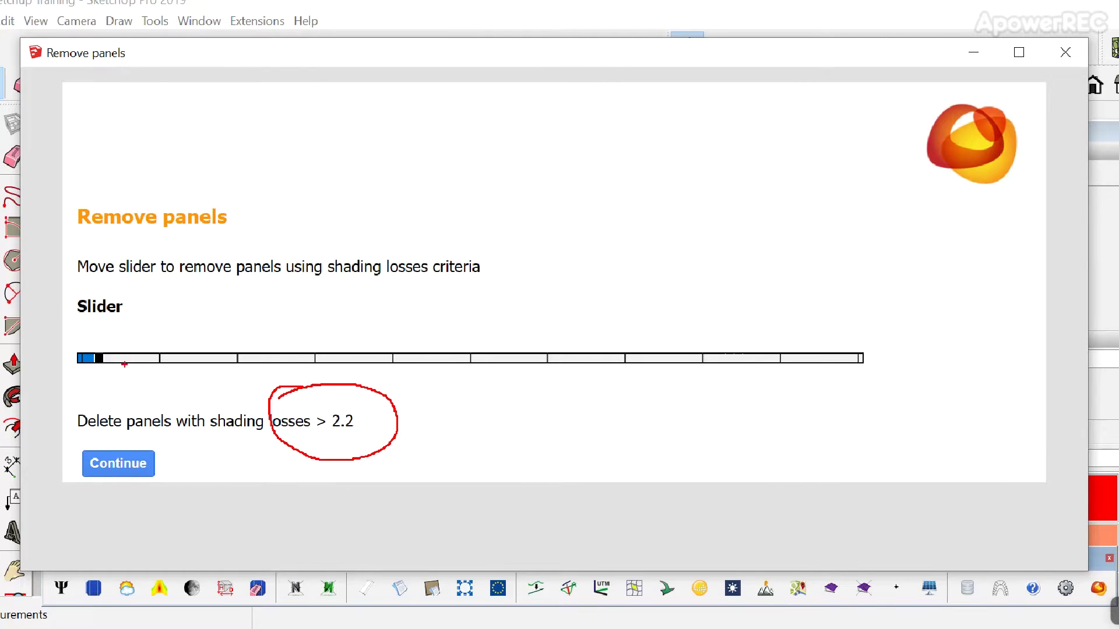
key("Escape")
left_click(136, 457)
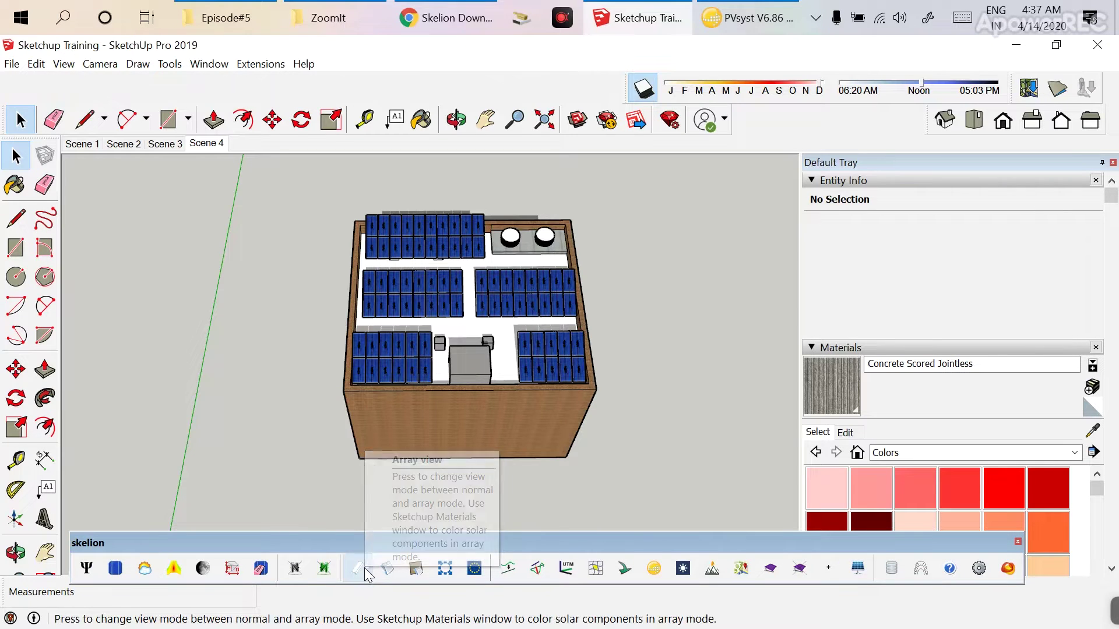
Show the panels in array view, examine their shading-loss labels, and return to the normal view.
left_click(365, 561)
scroll(392, 233, "up", 5)
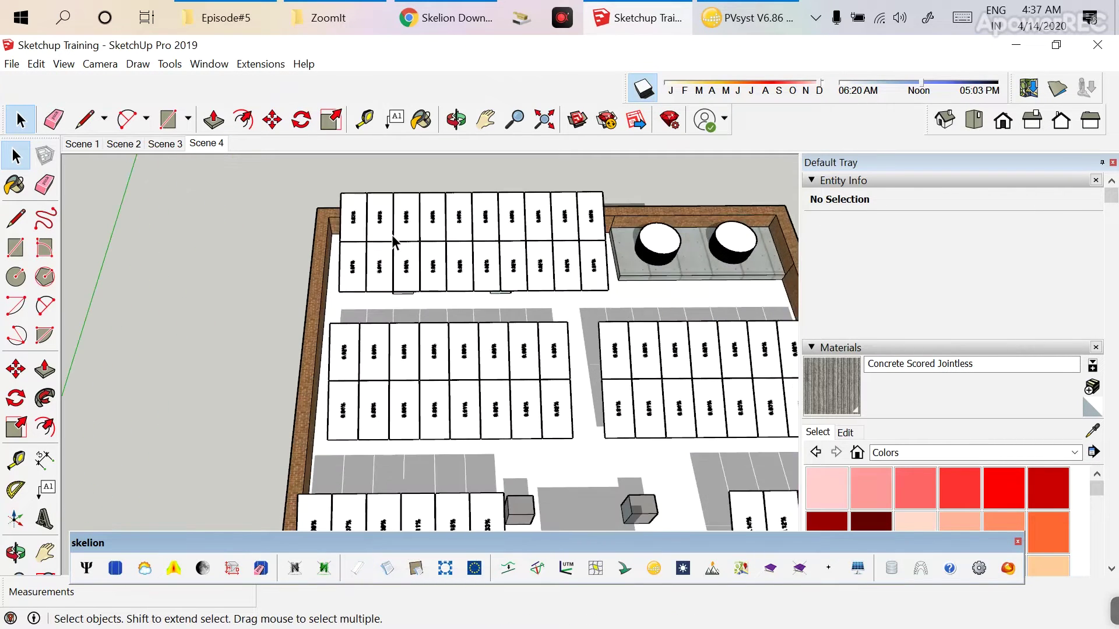
scroll(343, 338, "down", 5)
scroll(460, 359, "up", 8)
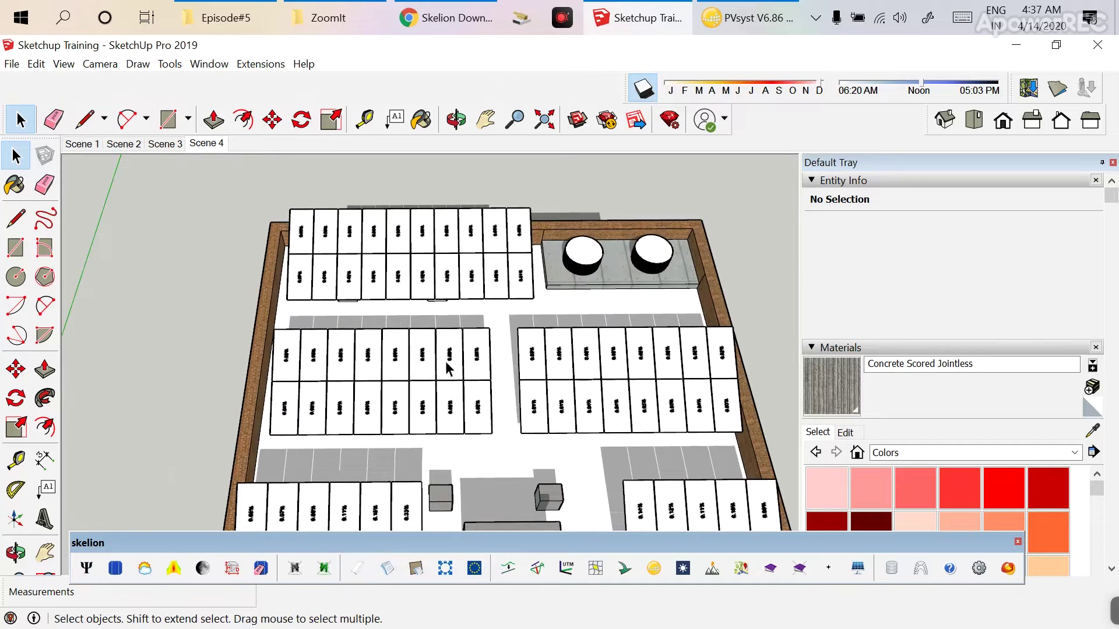
scroll(344, 320, "down", 4)
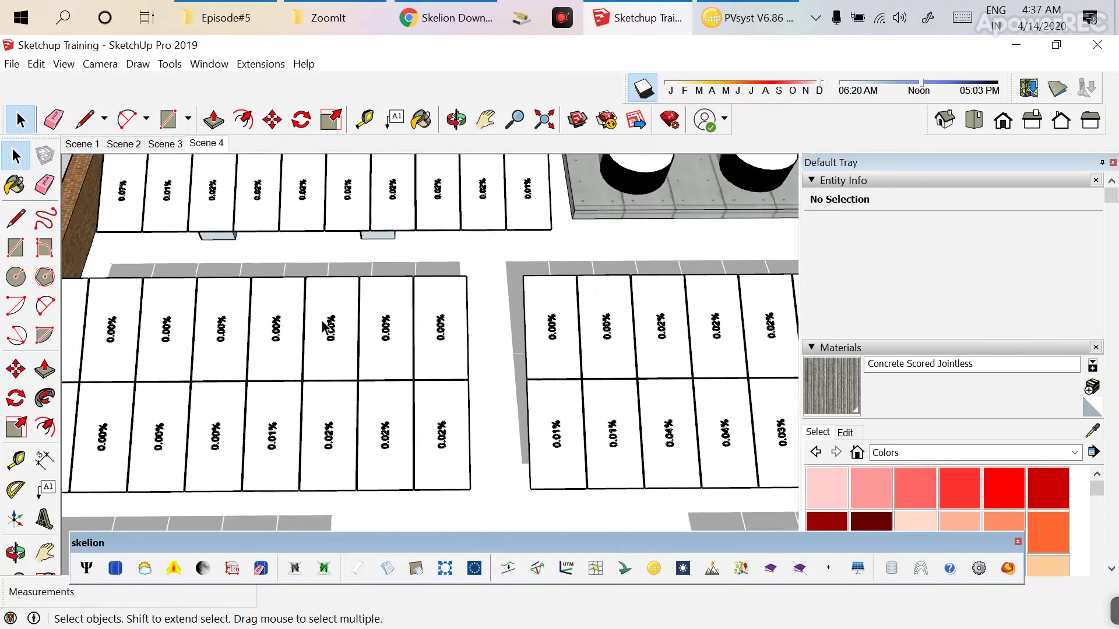
scroll(467, 383, "up", 7)
scroll(263, 415, "down", 10)
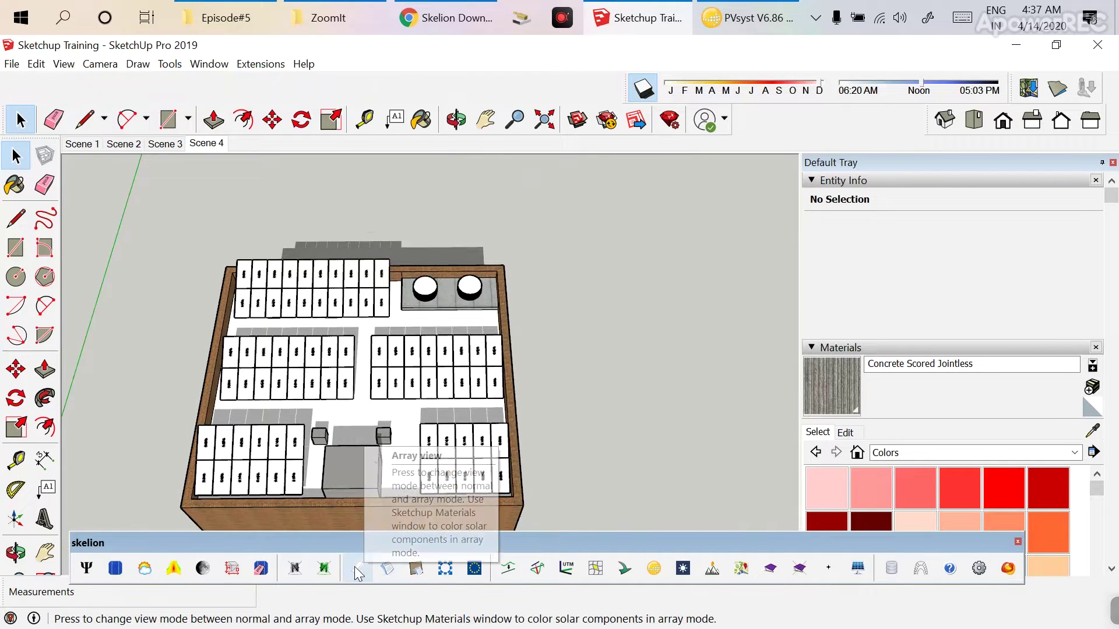
left_click(387, 568)
left_click(416, 568)
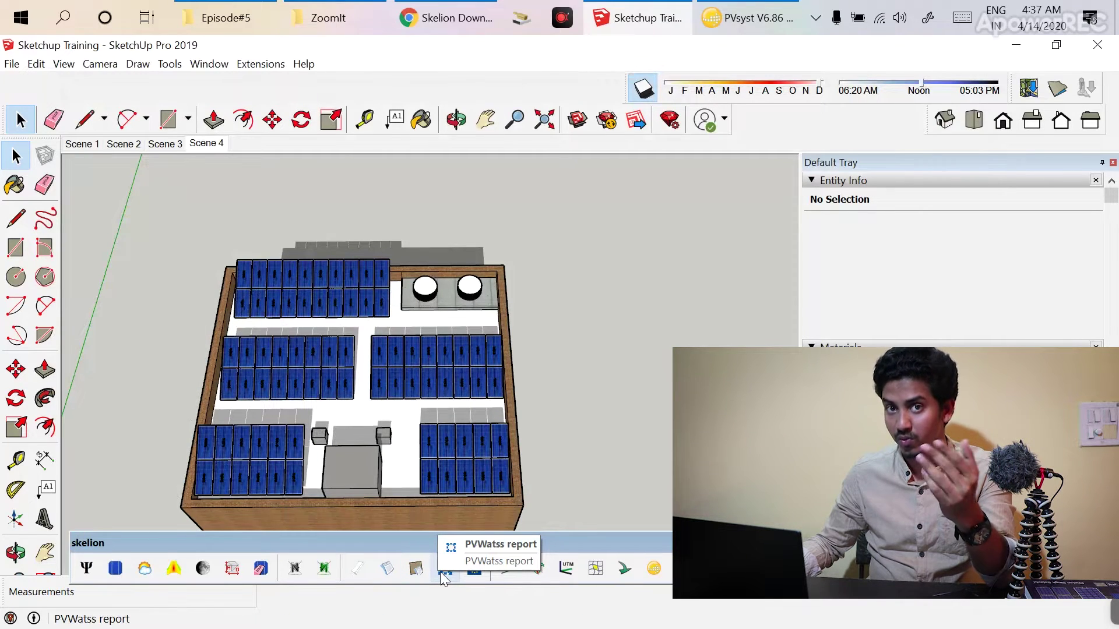
Start a PVWatts report with components sent as Groups and shading losses calculated and drawn.
scroll(559, 323, "down", 5)
scroll(522, 374, "up", 4)
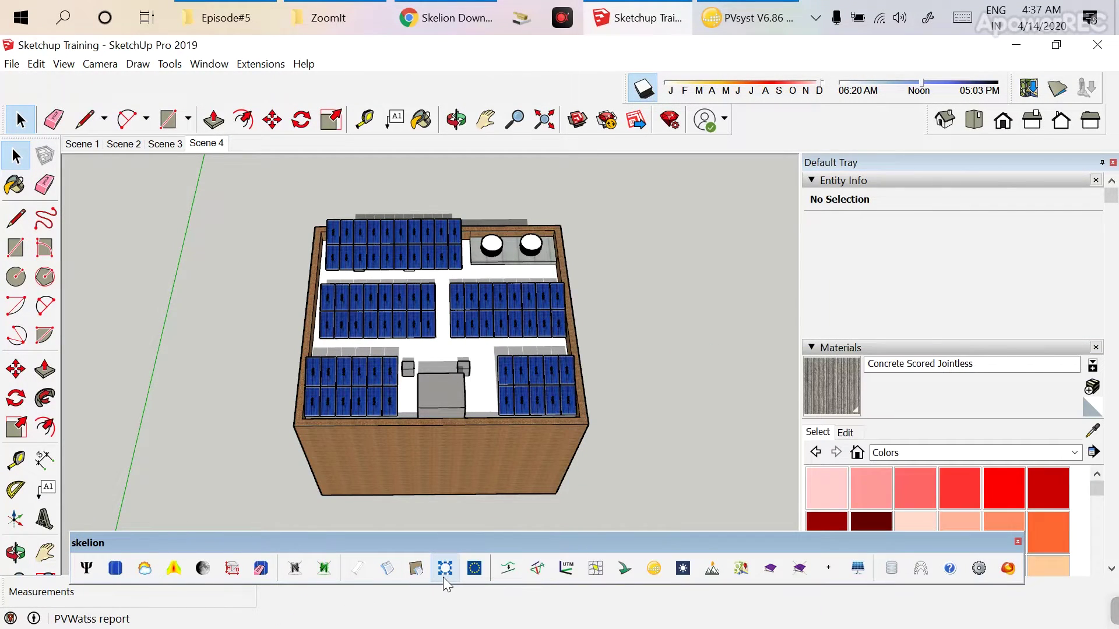
left_click(447, 575)
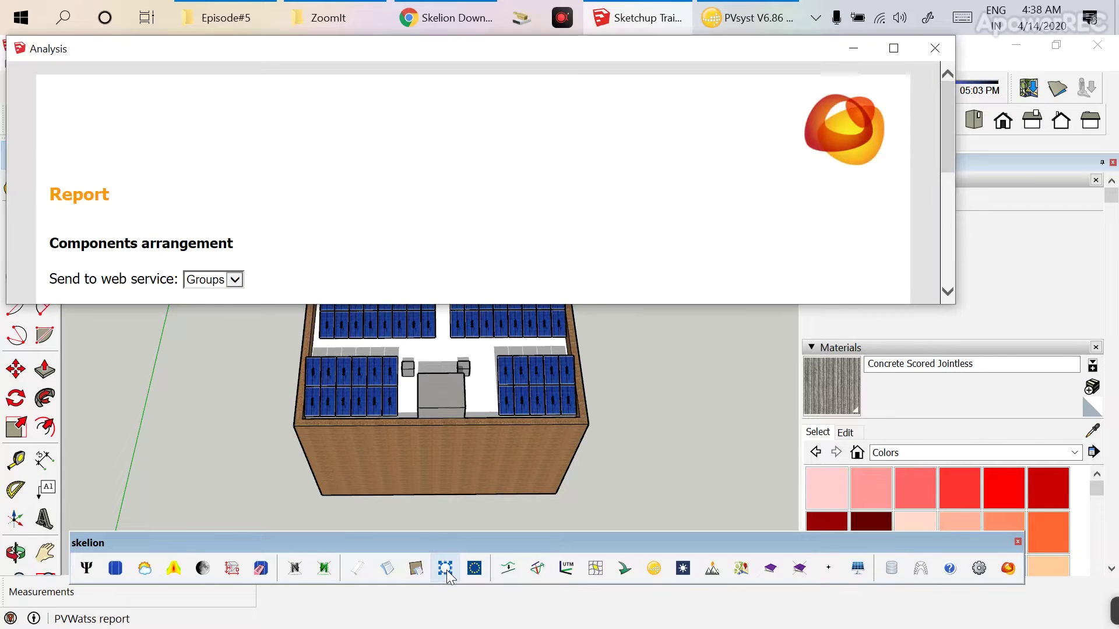
left_click(893, 48)
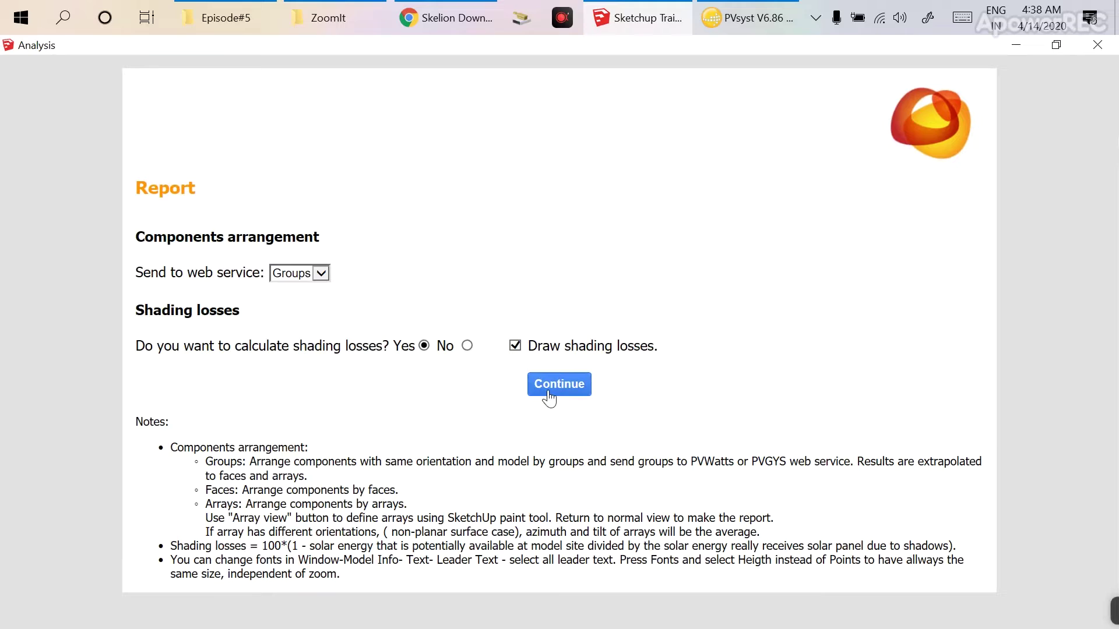
left_click(321, 275)
left_click(351, 275)
left_click(552, 391)
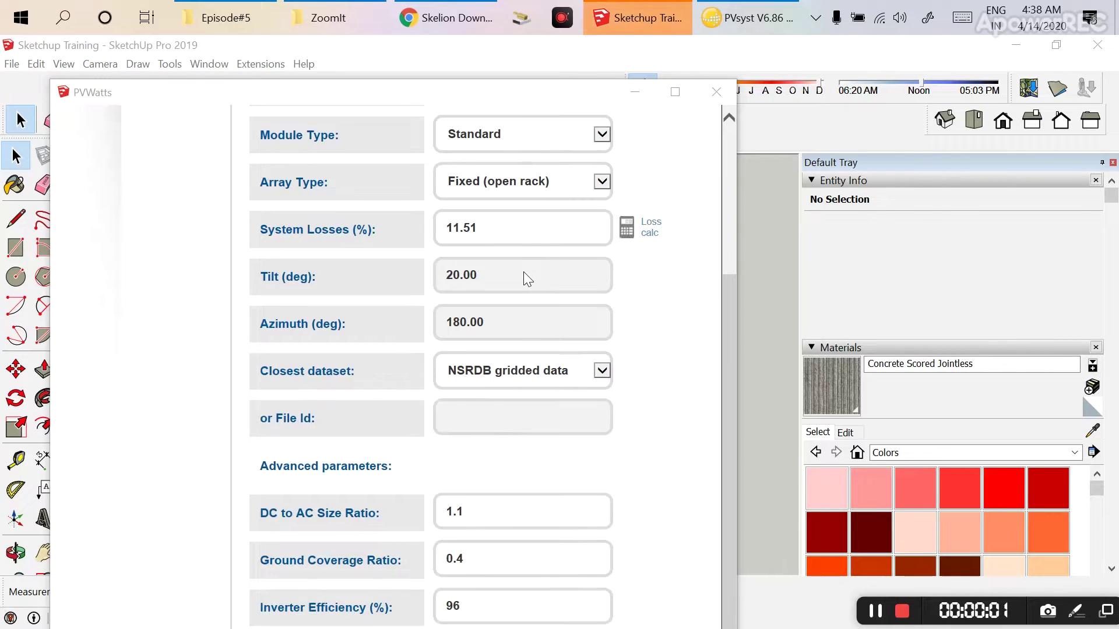
Keep the PVWatts module type as Standard and set the array type to Fixed (roof mount).
scroll(523, 272, "down", 2)
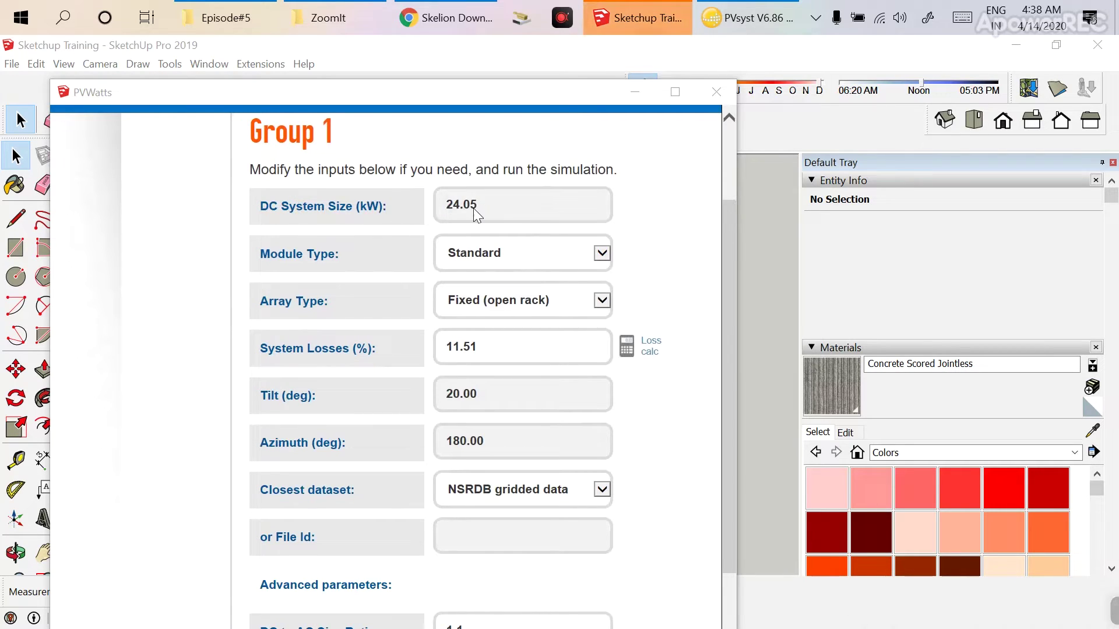
left_click(601, 254)
left_click(670, 251)
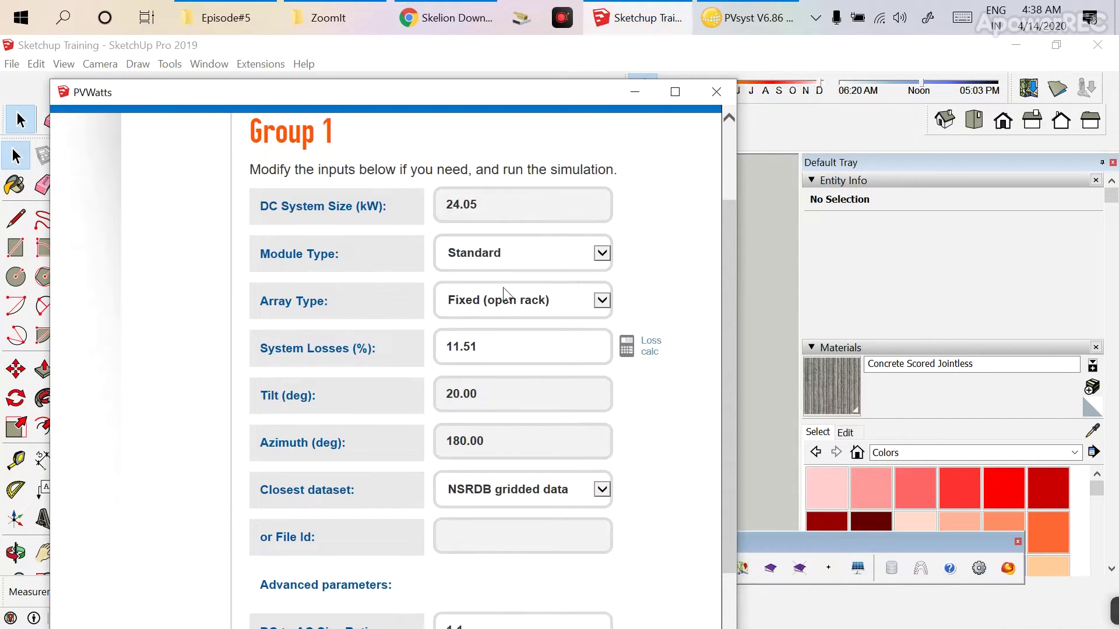
left_click(577, 256)
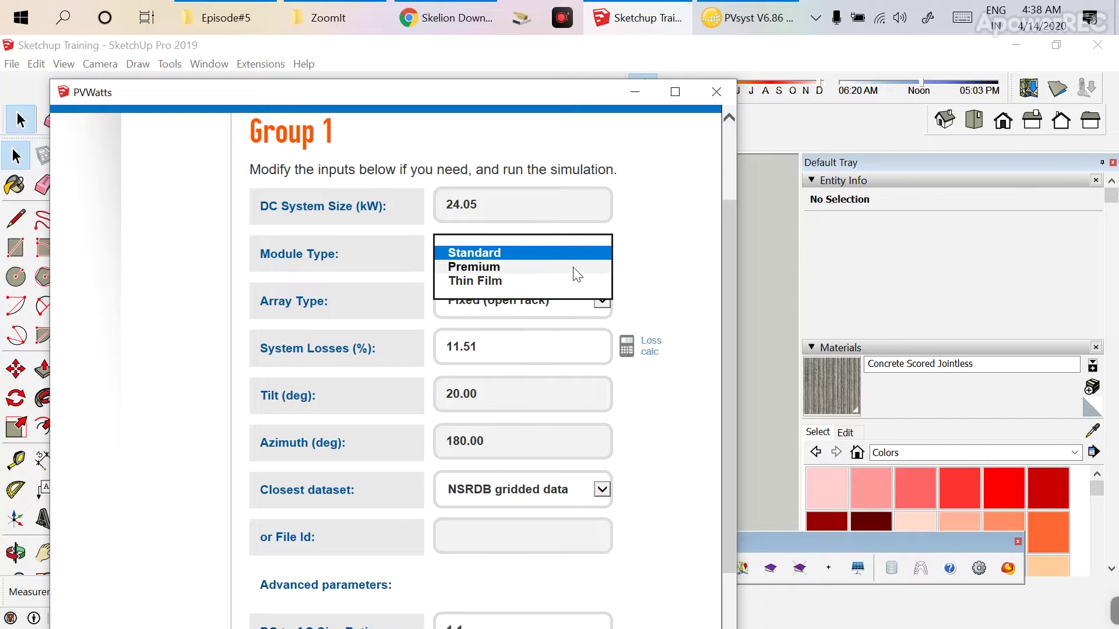
left_click(627, 274)
left_click(602, 300)
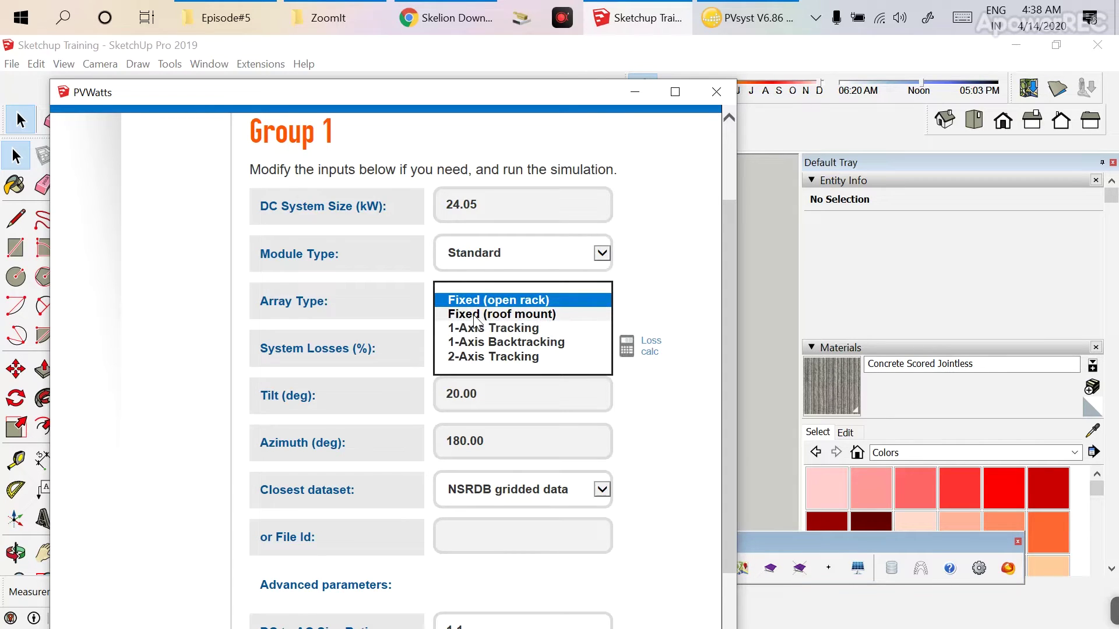
left_click(515, 315)
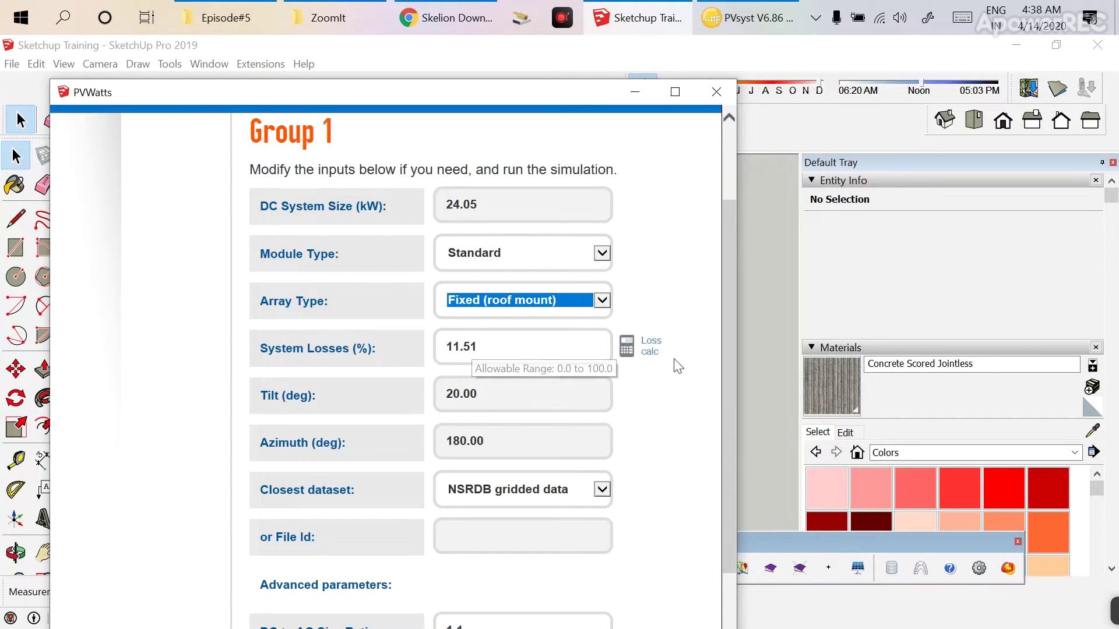
Set the system losses to 10.6% with the loss calculator and run the PVWatts simulation using NSRDB gridded data.
left_click(629, 347)
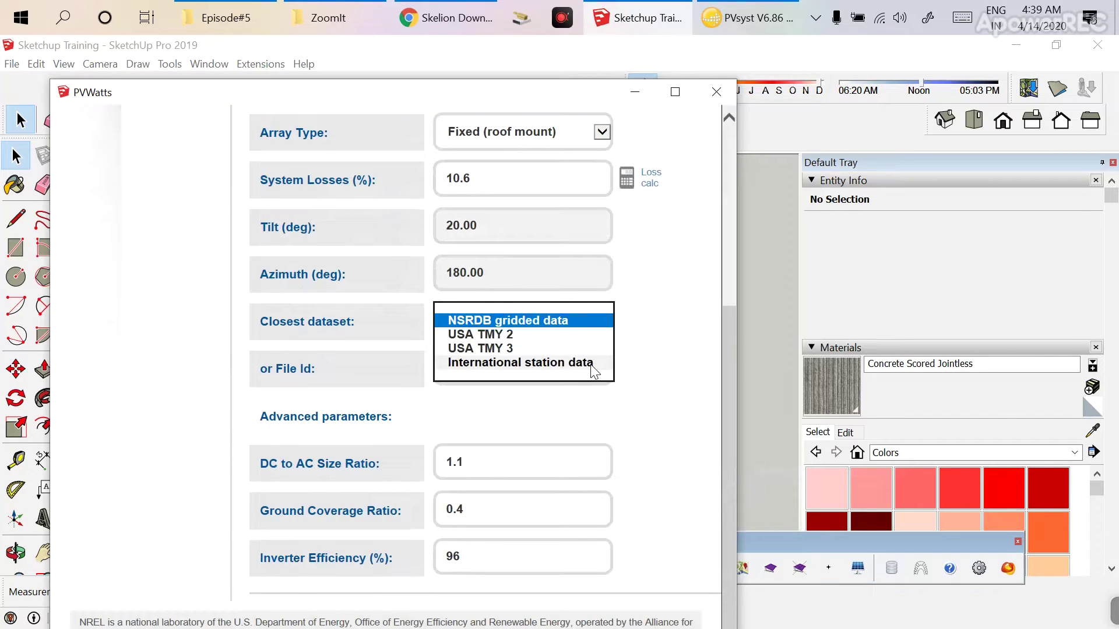
left_click(590, 365)
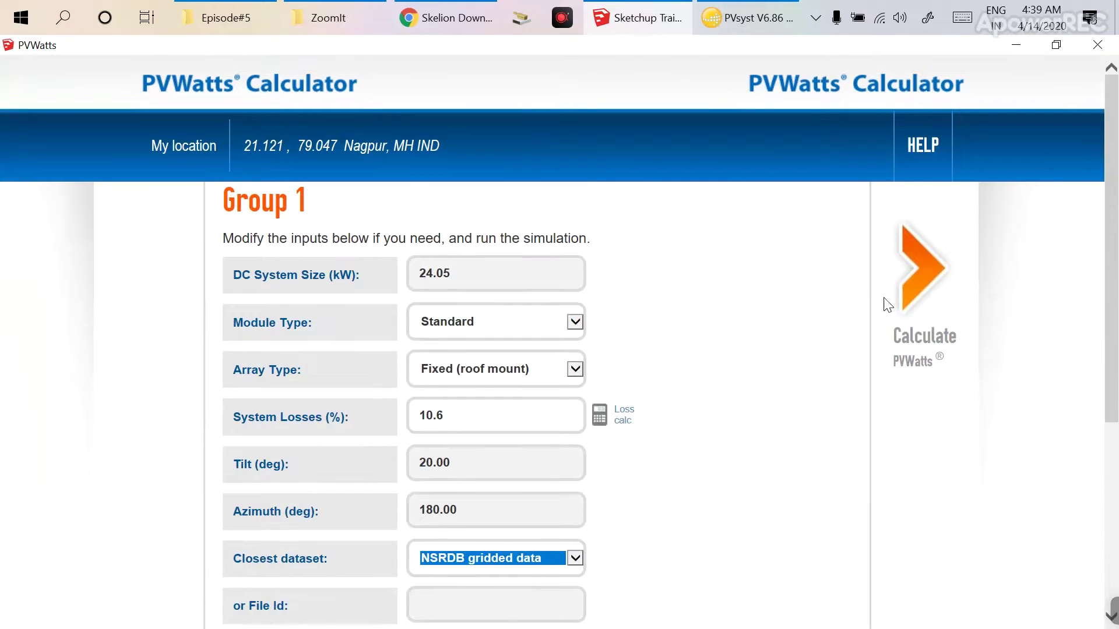
left_click(912, 331)
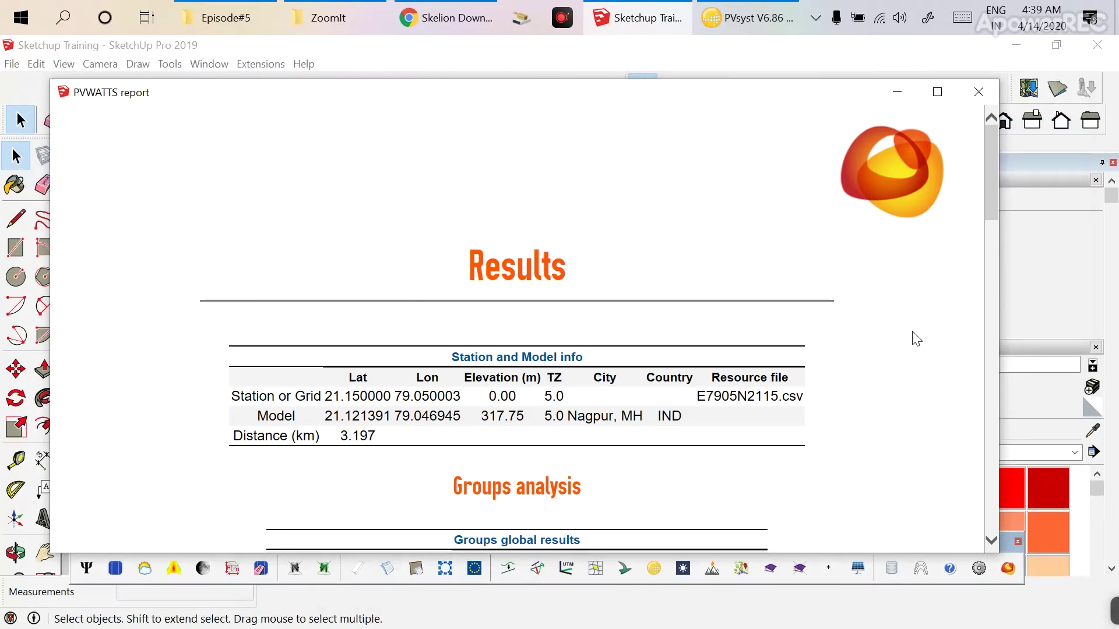
Examine the energy and yield results in the PVWatts report's groups analysis and close the report.
scroll(750, 357, "down", 4)
scroll(700, 349, "down", 1)
double_click(692, 310)
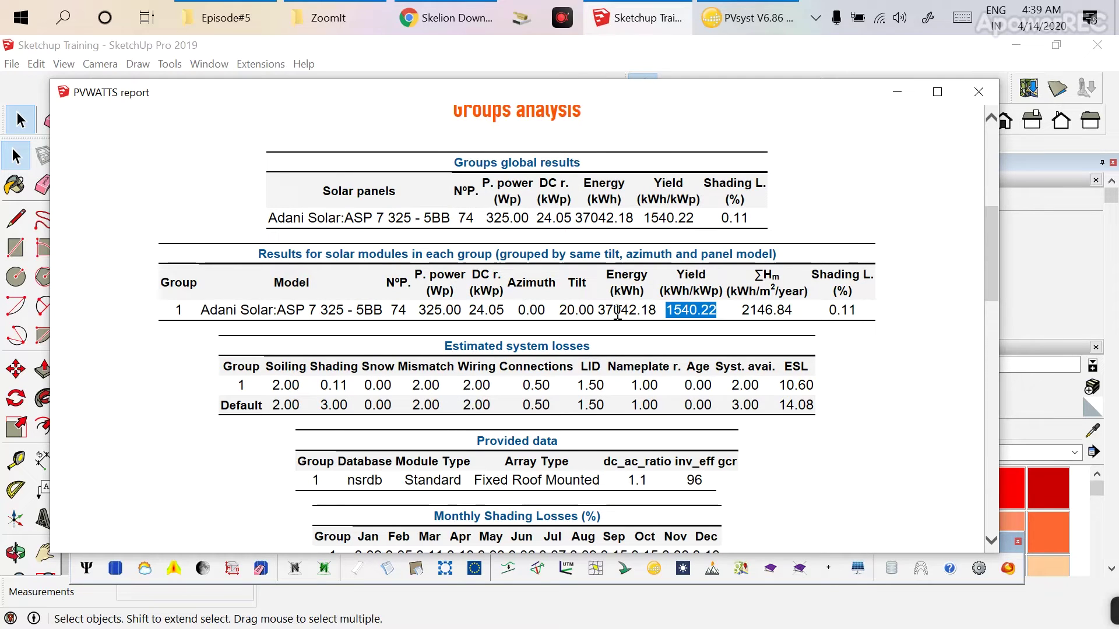
left_click(979, 92)
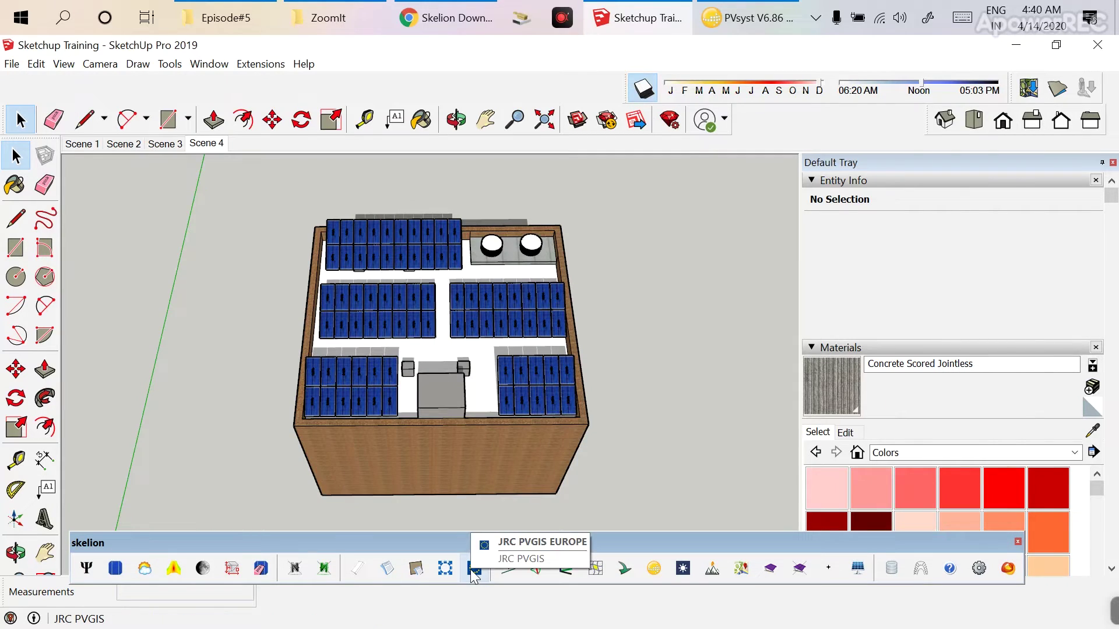
Generate a JRC PVGIS report by Groups with shading losses drawn, using crystSi modules, a Fixed (free-standing) array and the PVGIS-SARAH database.
left_click(475, 571)
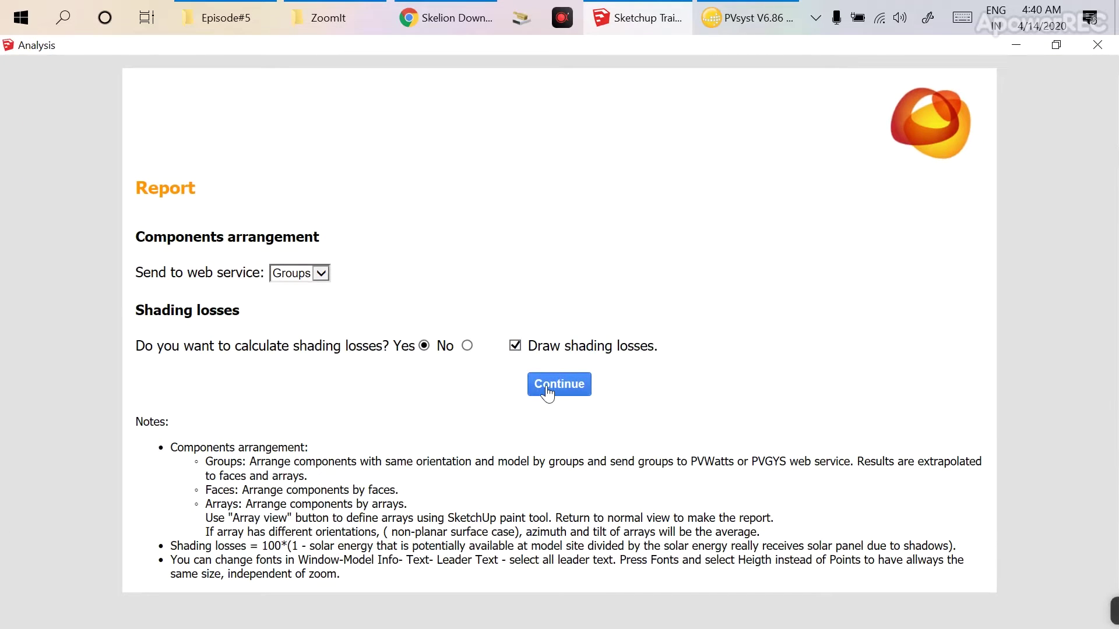
left_click(549, 393)
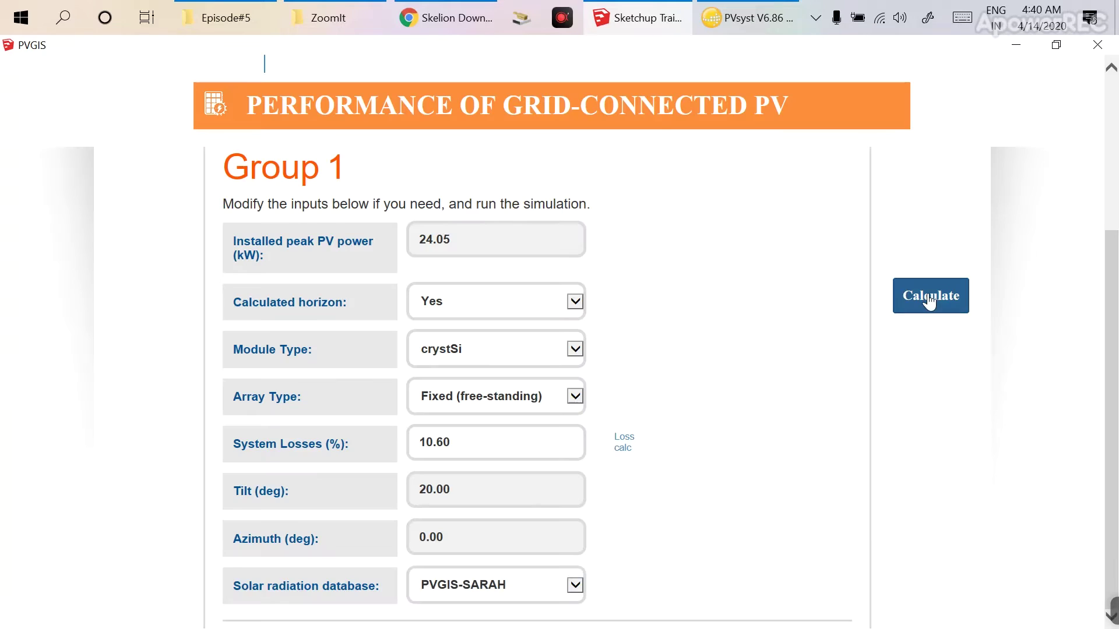
left_click(931, 298)
scroll(610, 343, "down", 5)
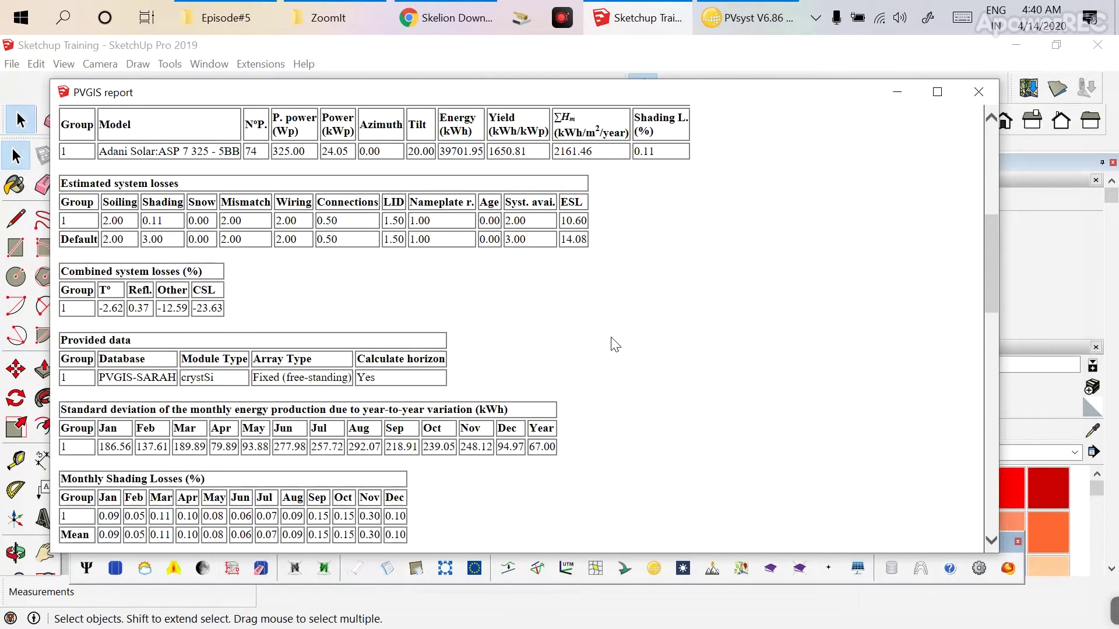